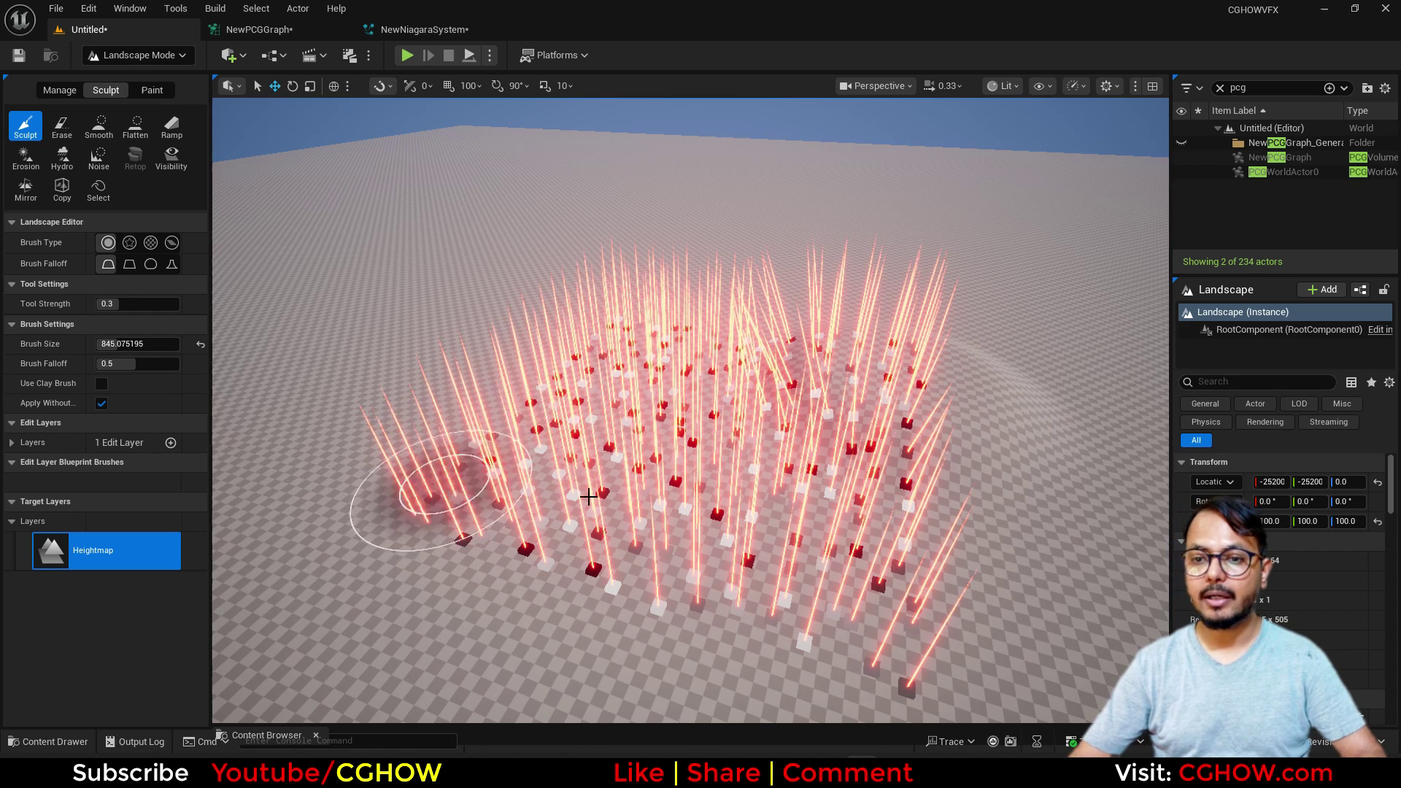
- Sculpt several hills into the landscape beneath the scattered cubes and red Niagara beams, using the Sculpt brush
scroll(642, 606, "up", 6)
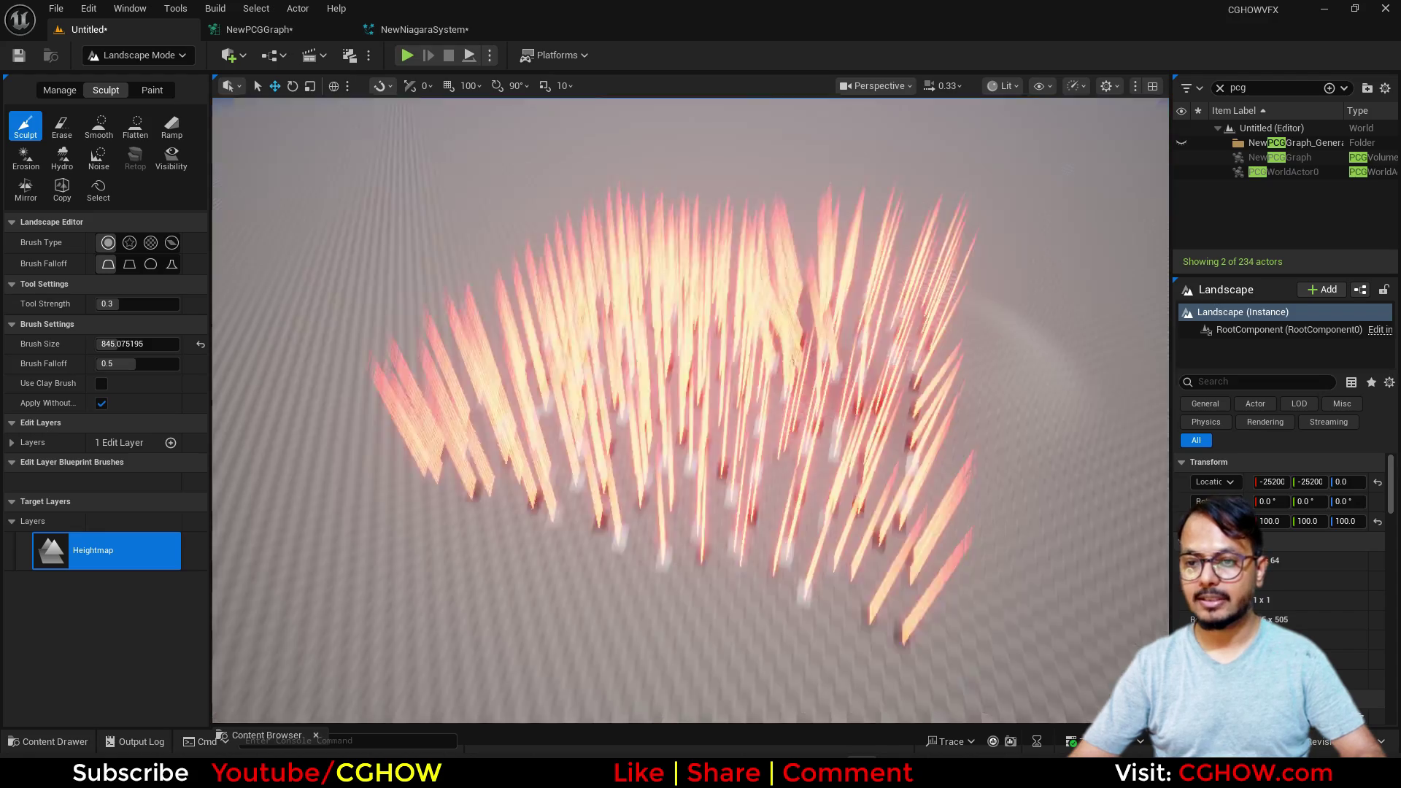
scroll(672, 527, "down", 10)
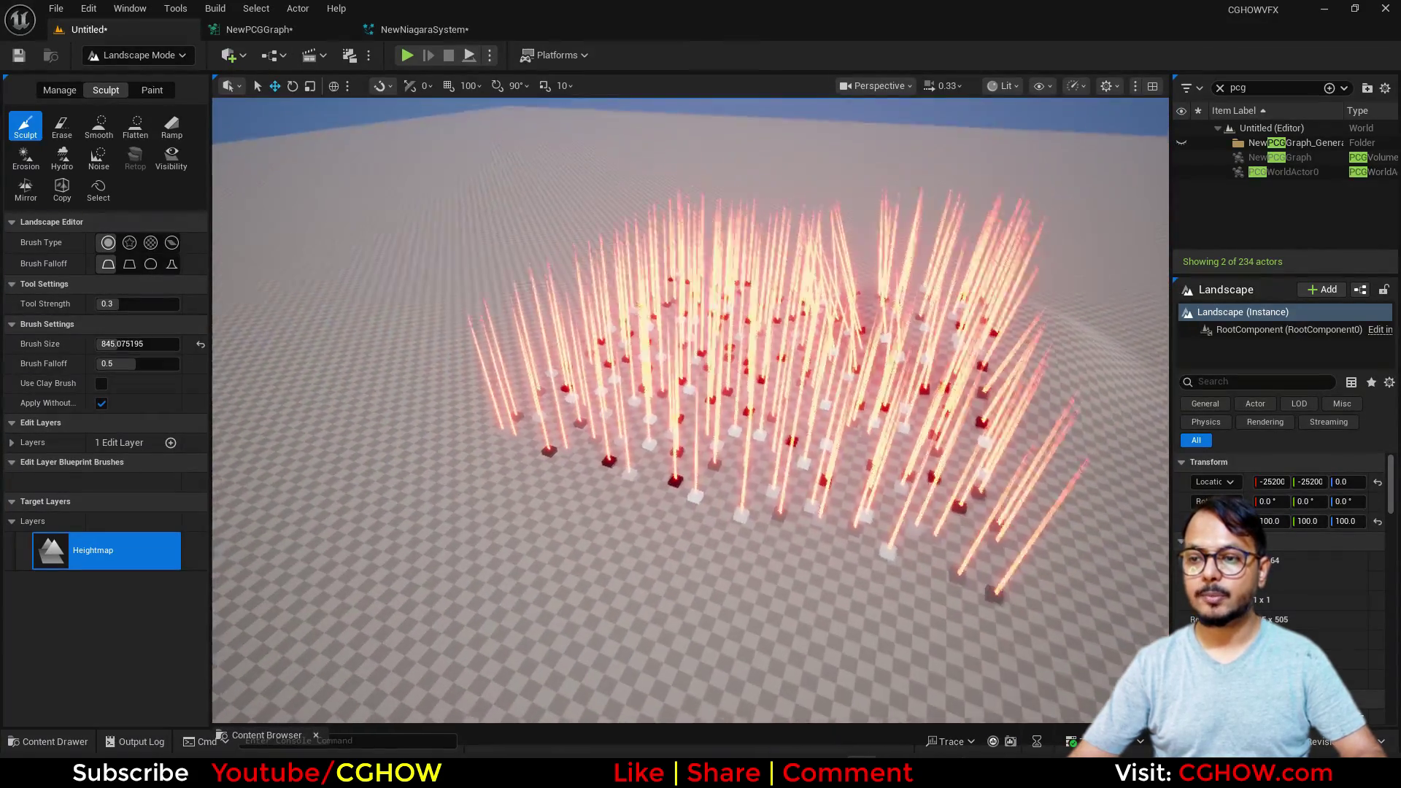
right_click_drag(680, 459, 654, 429)
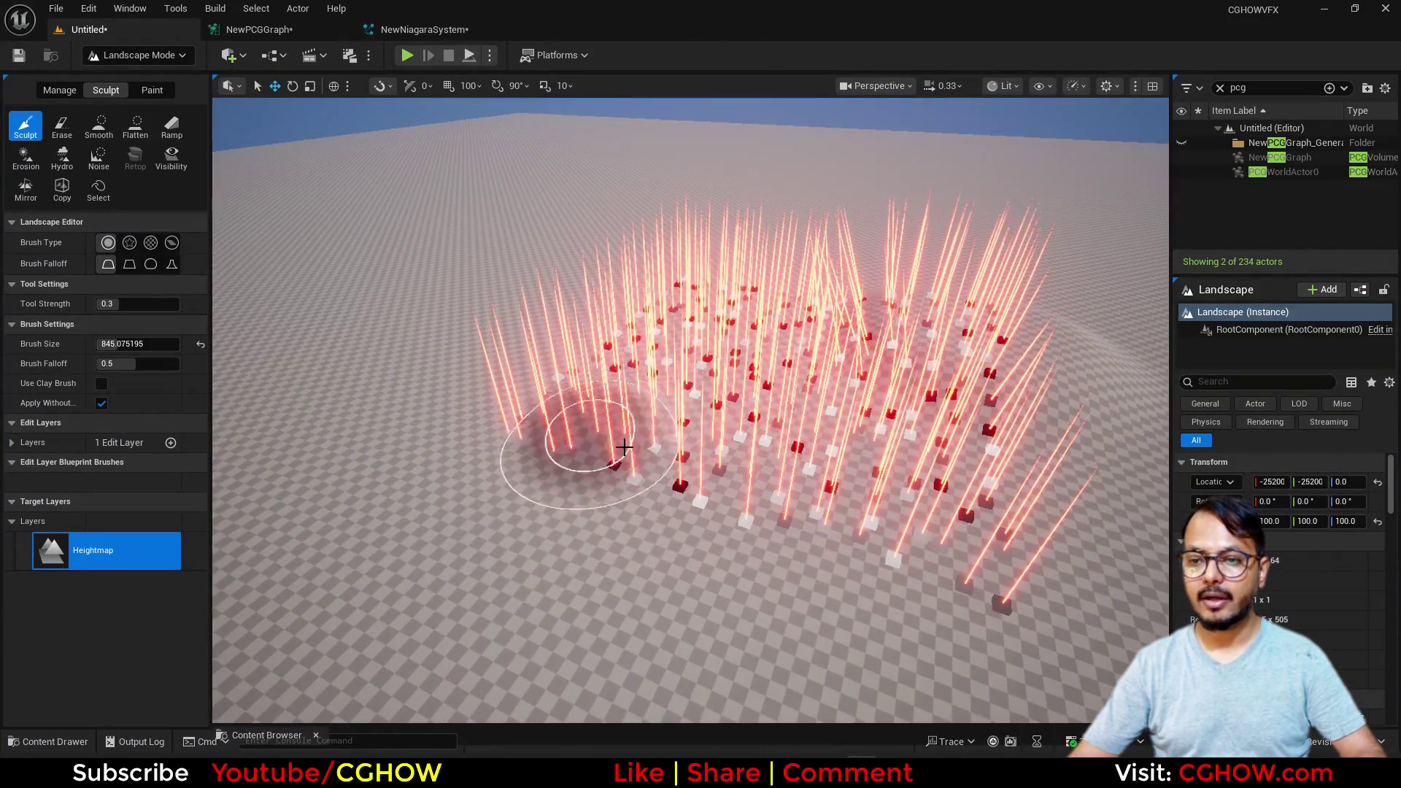
left_click_drag(542, 413, 525, 460)
right_click_drag(875, 521, 820, 491)
scroll(802, 437, "down", 3)
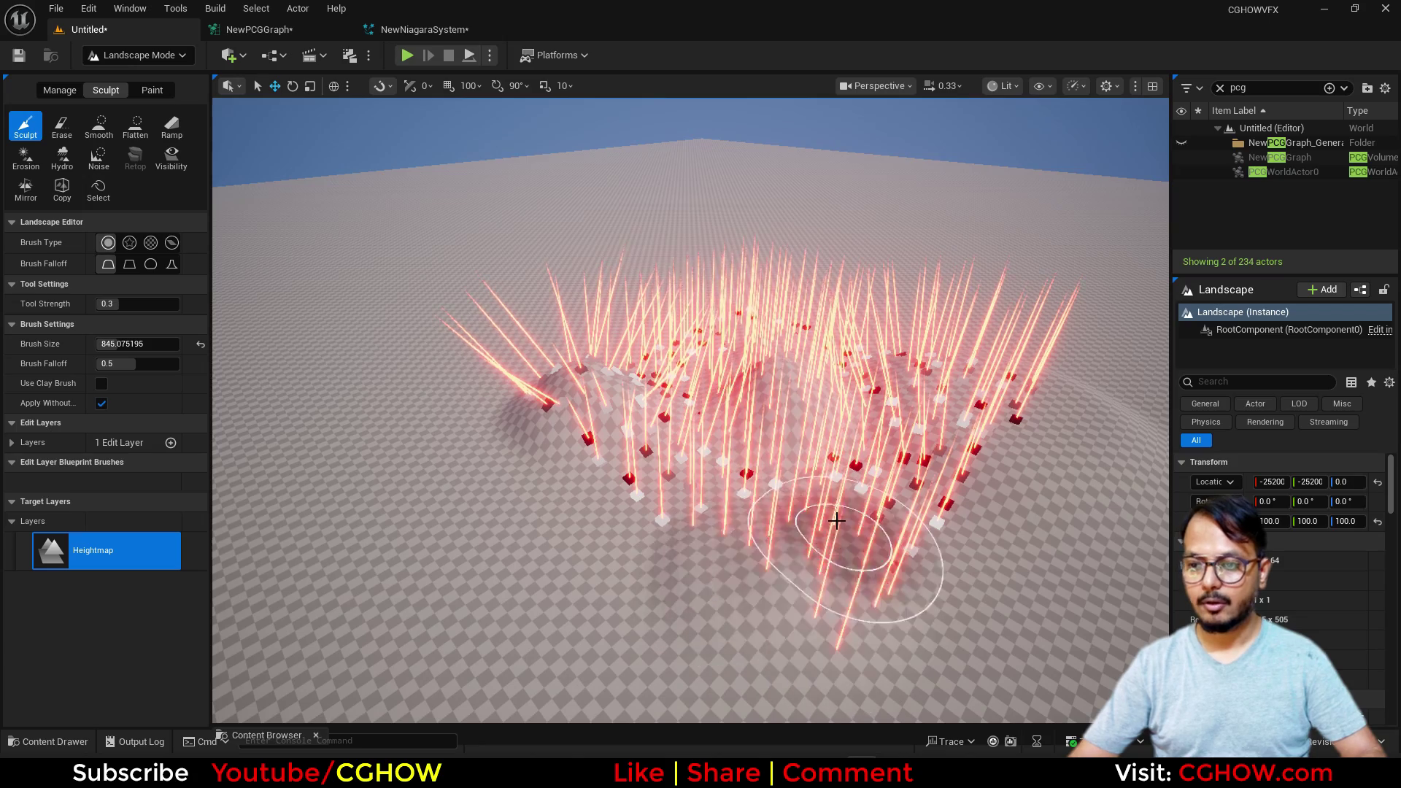
right_click_drag(575, 572, 701, 543)
mouse_move(797, 562)
right_mouse_down()
mouse_move(737, 522)
mouse_move(709, 475)
right_mouse_up()
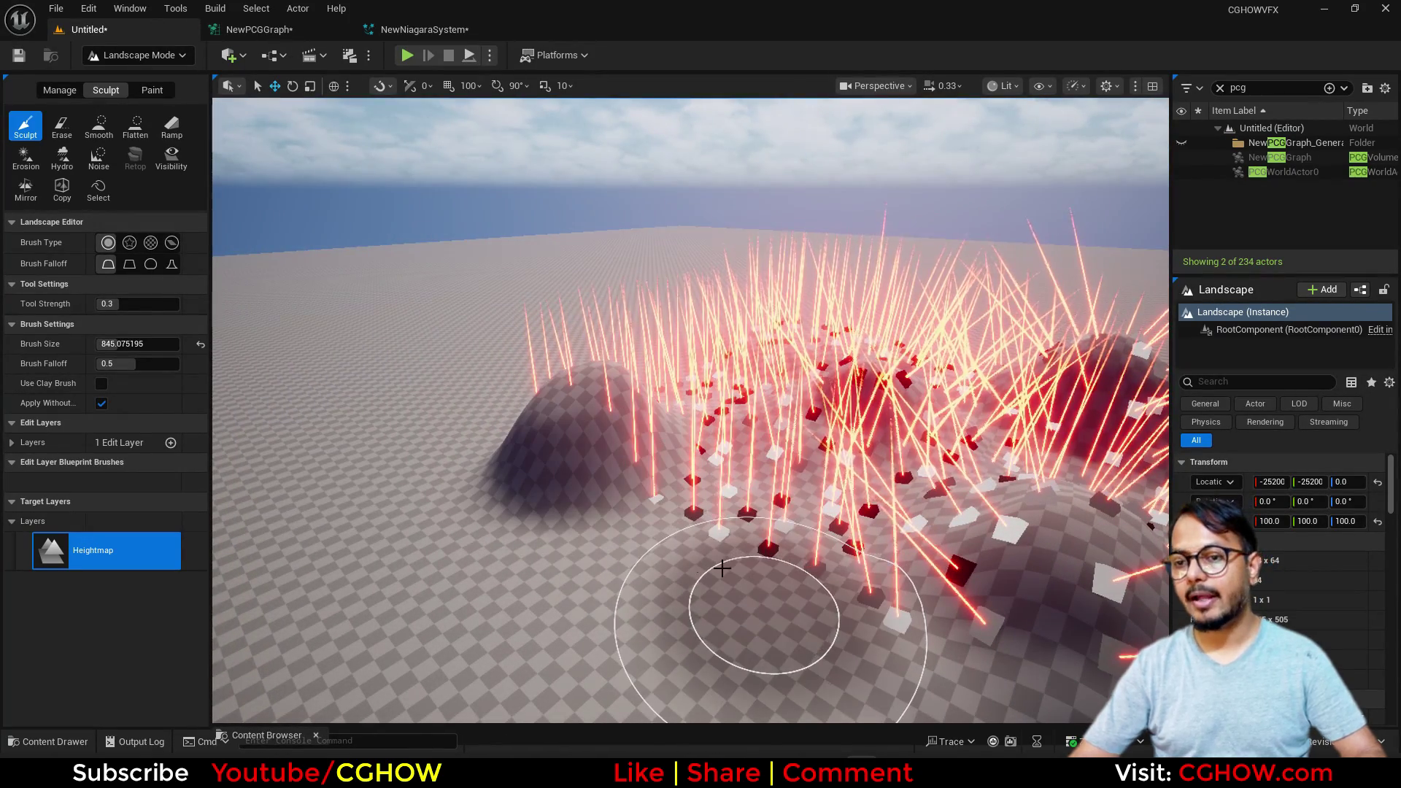
mouse_move(693, 585)
right_mouse_down()
mouse_move(606, 584)
mouse_move(737, 573)
right_mouse_up()
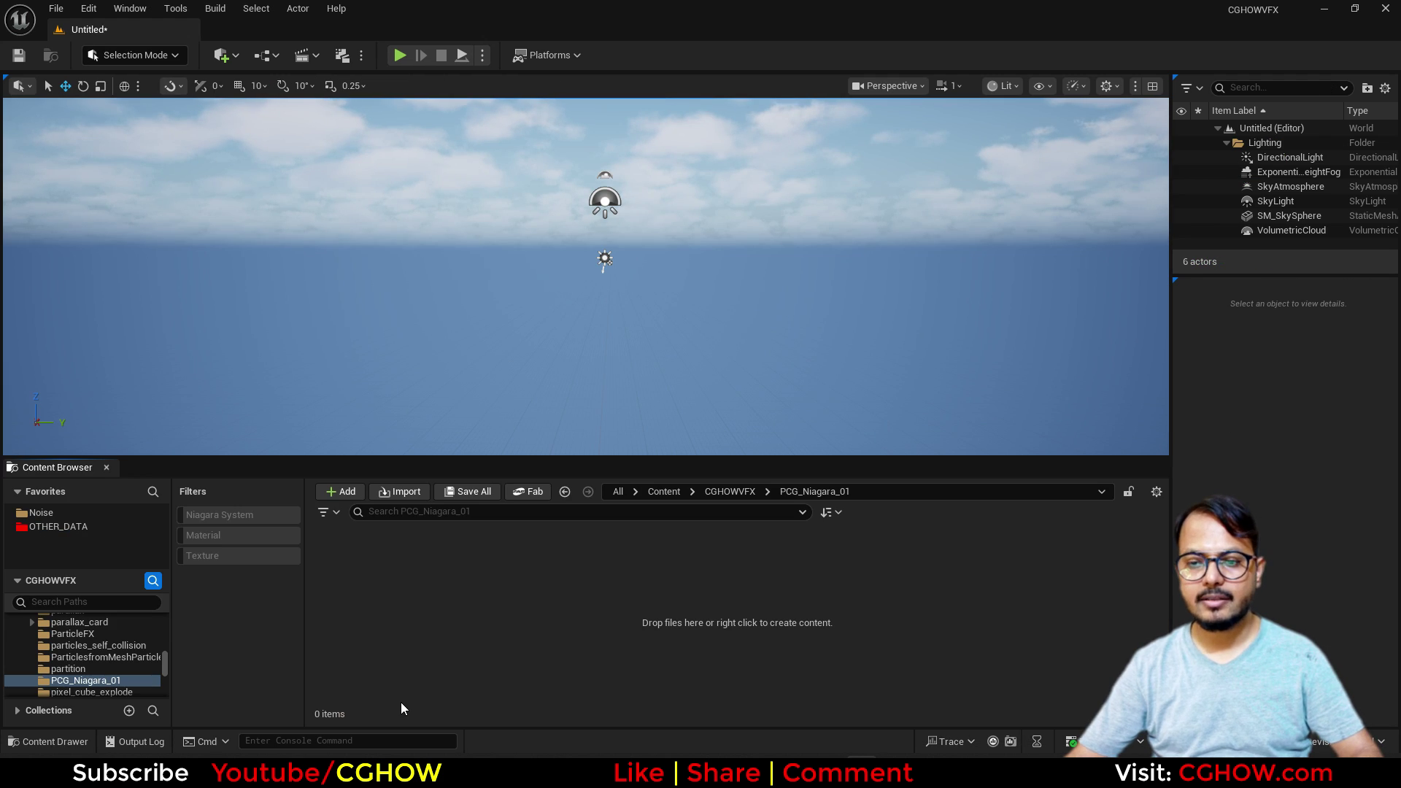
- Find the pcg plugins and enable Procedural Content Generation Framework (PCG), accepting its beta status
left_click(89, 15)
left_click(146, 251)
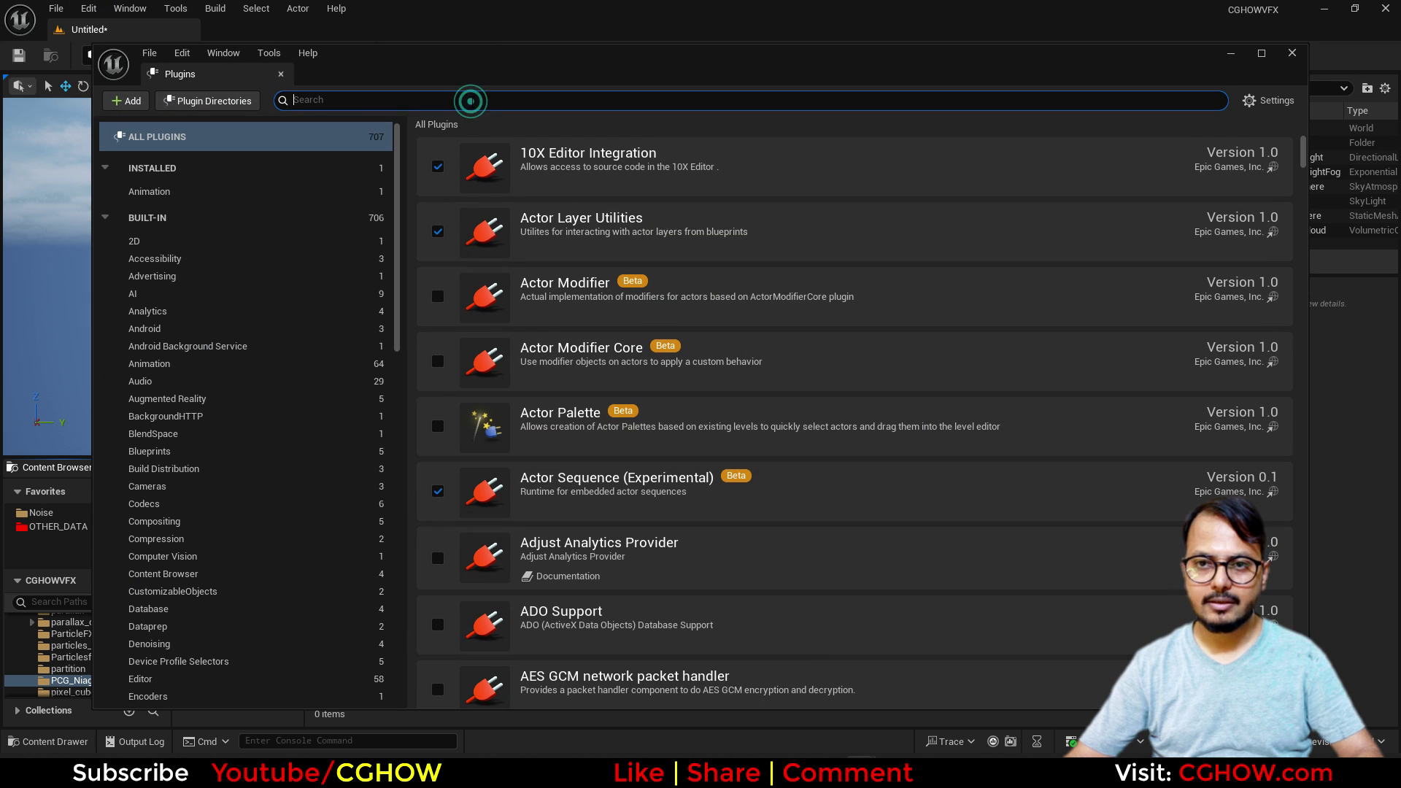
type("pcg")
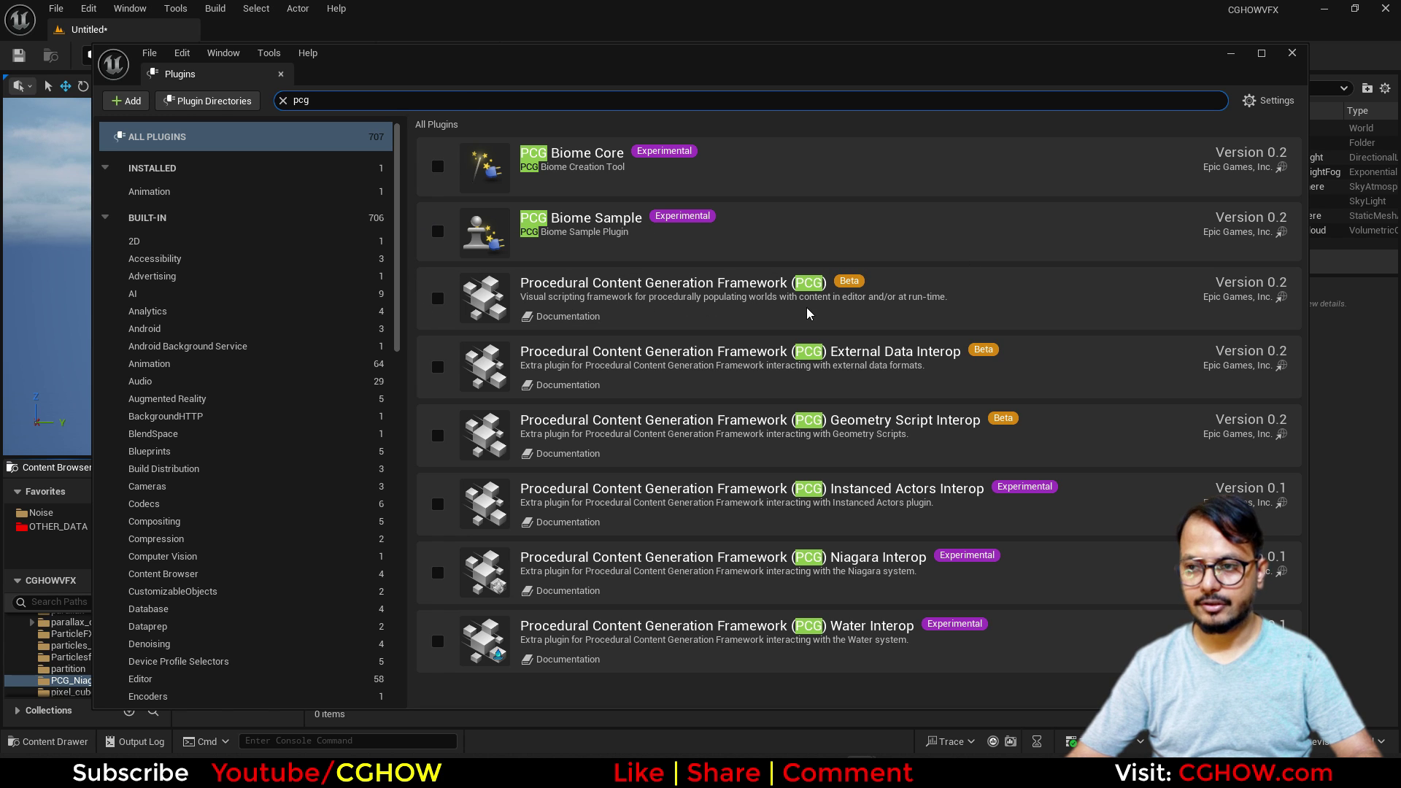
left_click(437, 298)
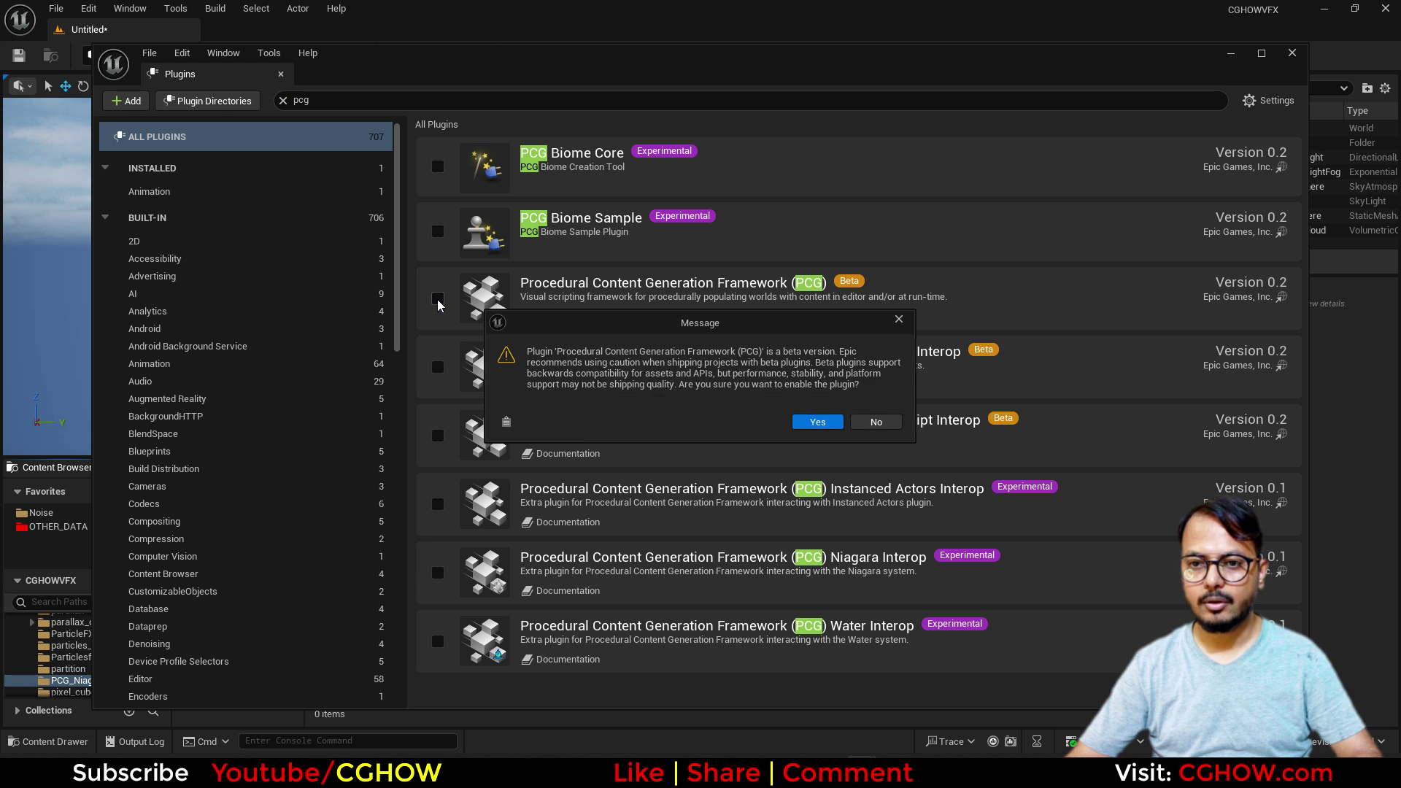
left_click(817, 422)
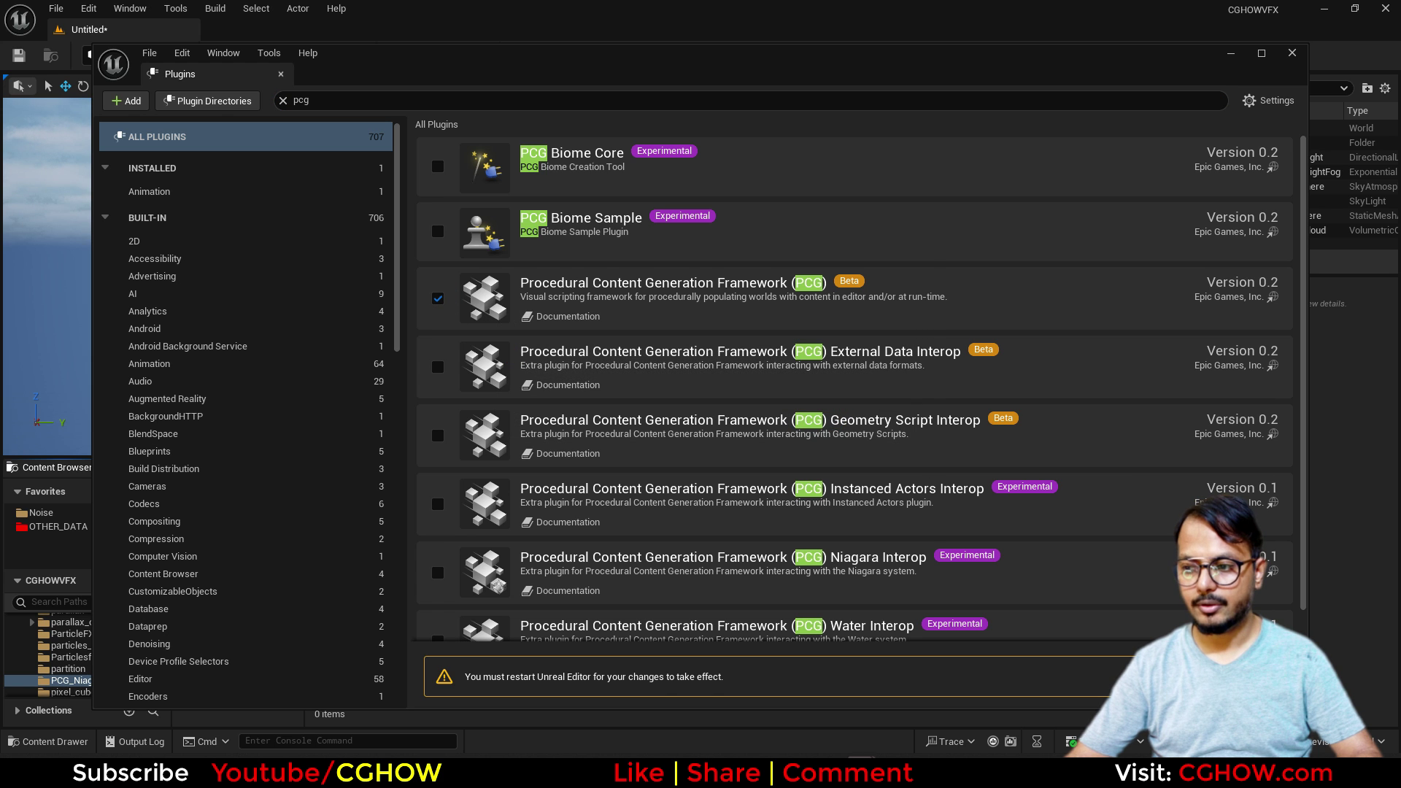
- Restart the editor without saving the untitled level
left_click(742, 549)
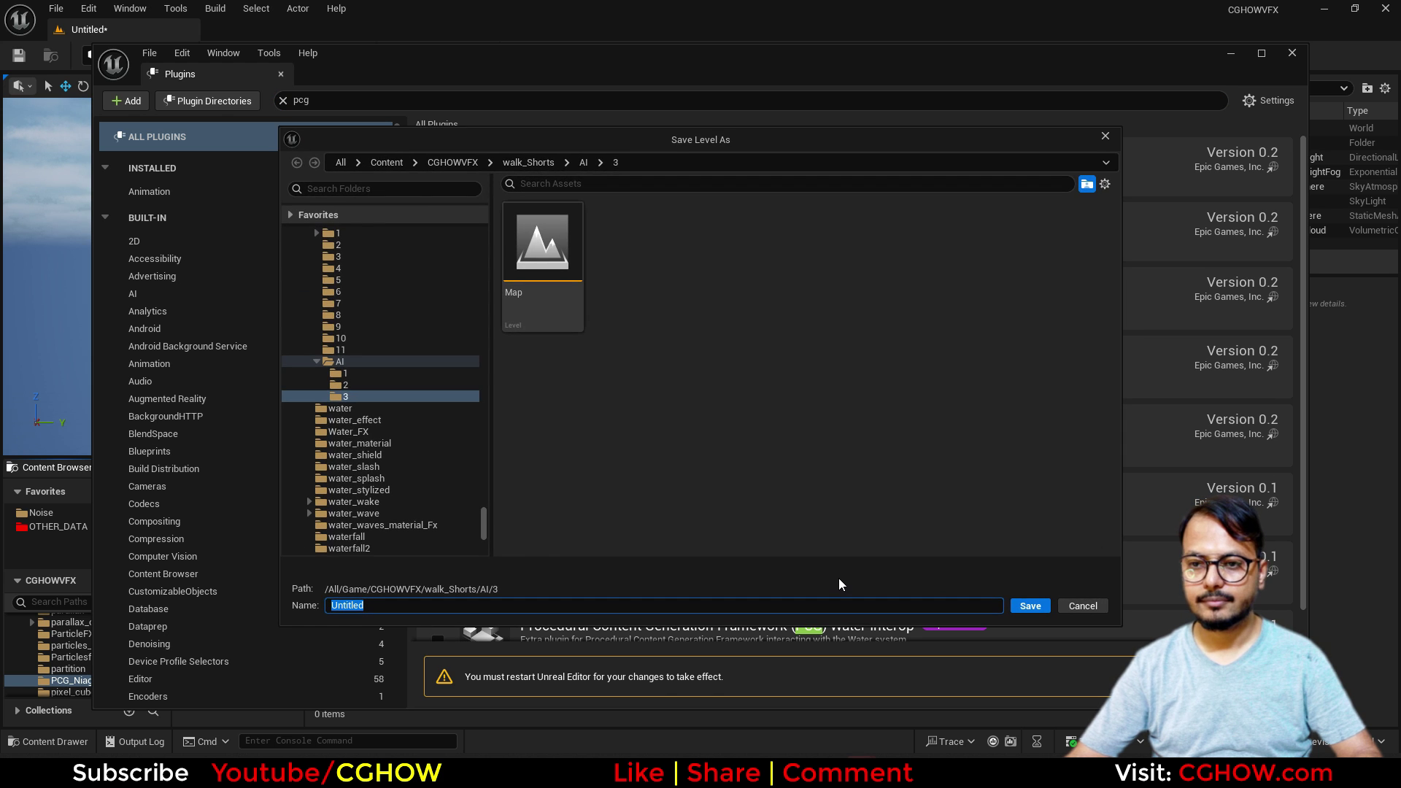
left_click(1029, 607)
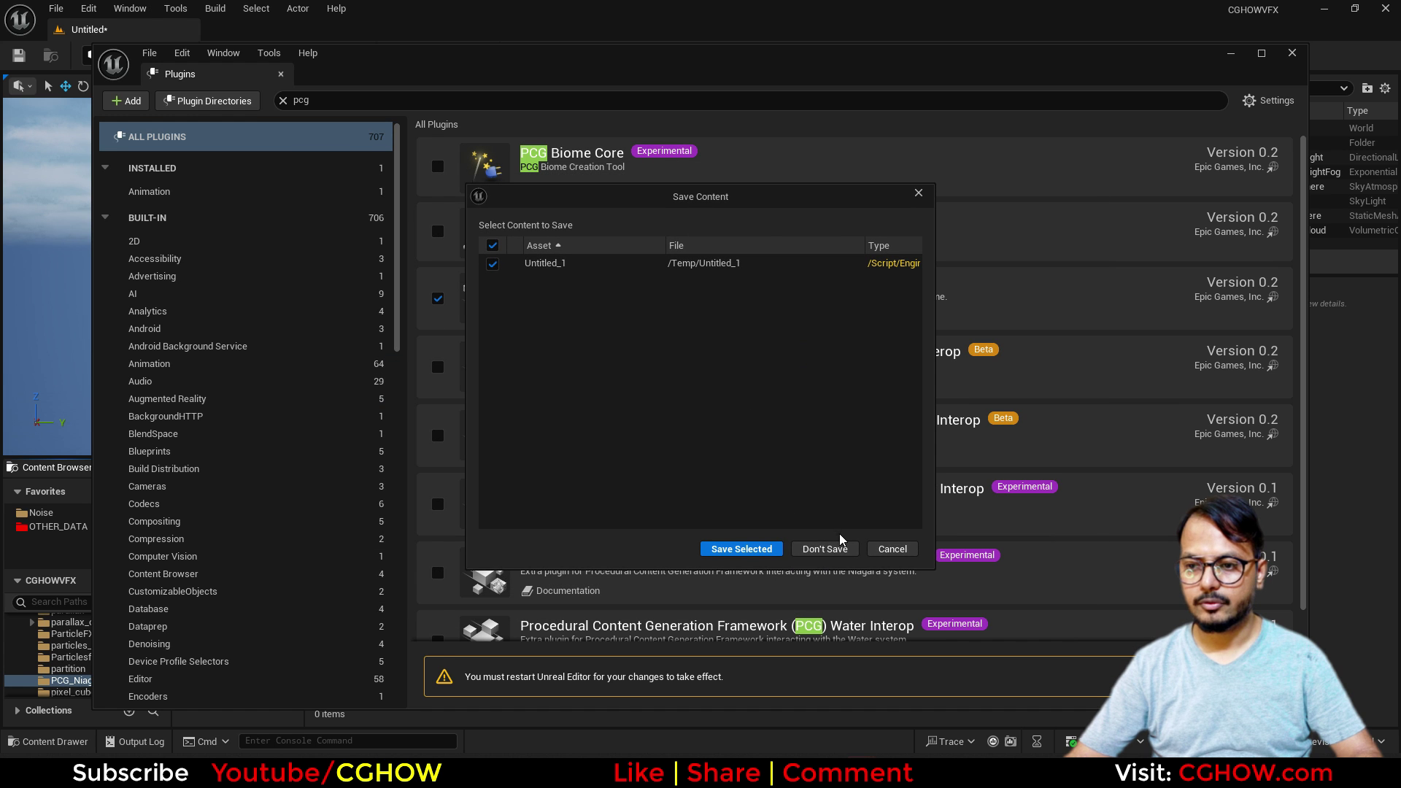
left_click(831, 548)
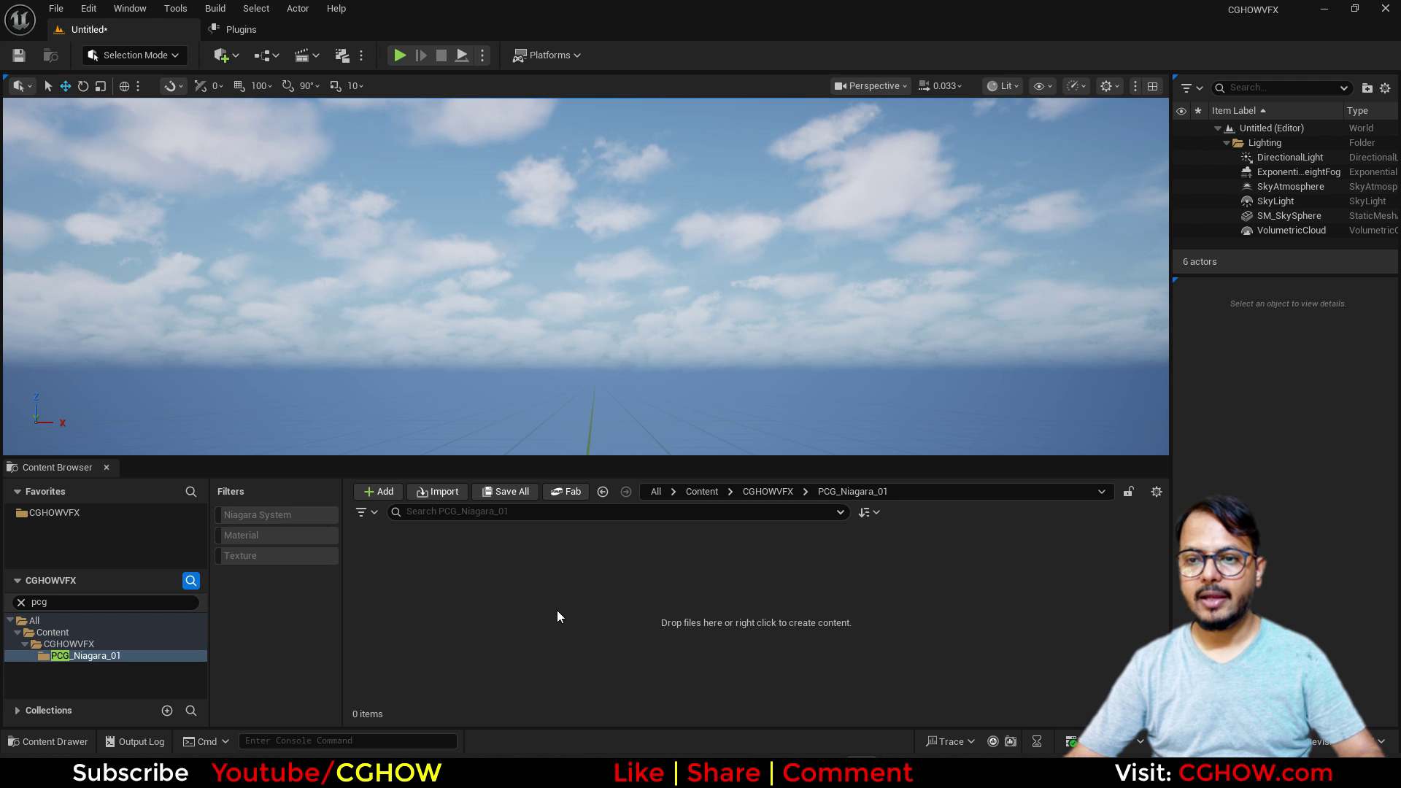
right_click(557, 610)
mouse_move(611, 566)
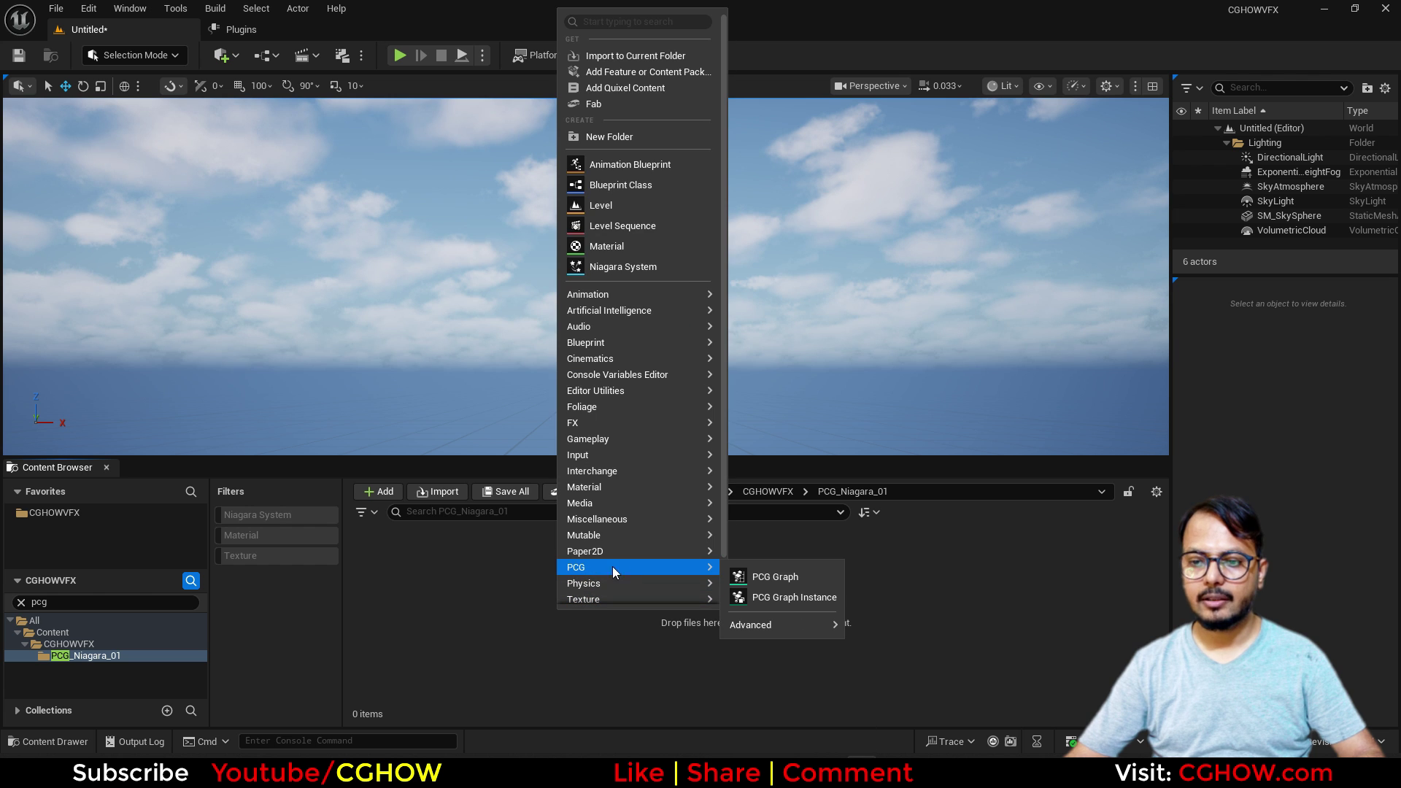
scroll(604, 567, "down", 2)
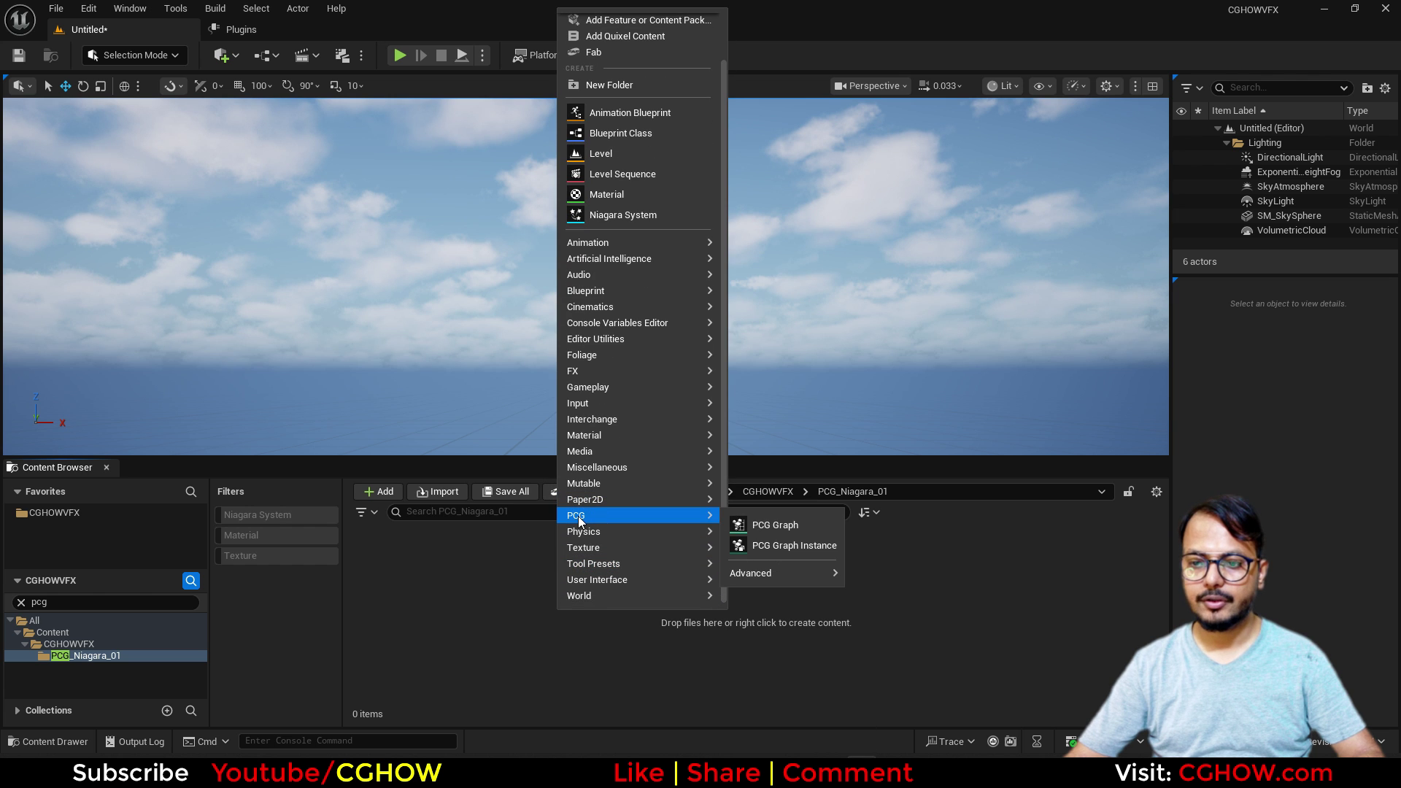
left_click(401, 635)
- Create a new landscape with the default settings and return to Selection mode
right_click_drag(593, 281, 593, 373)
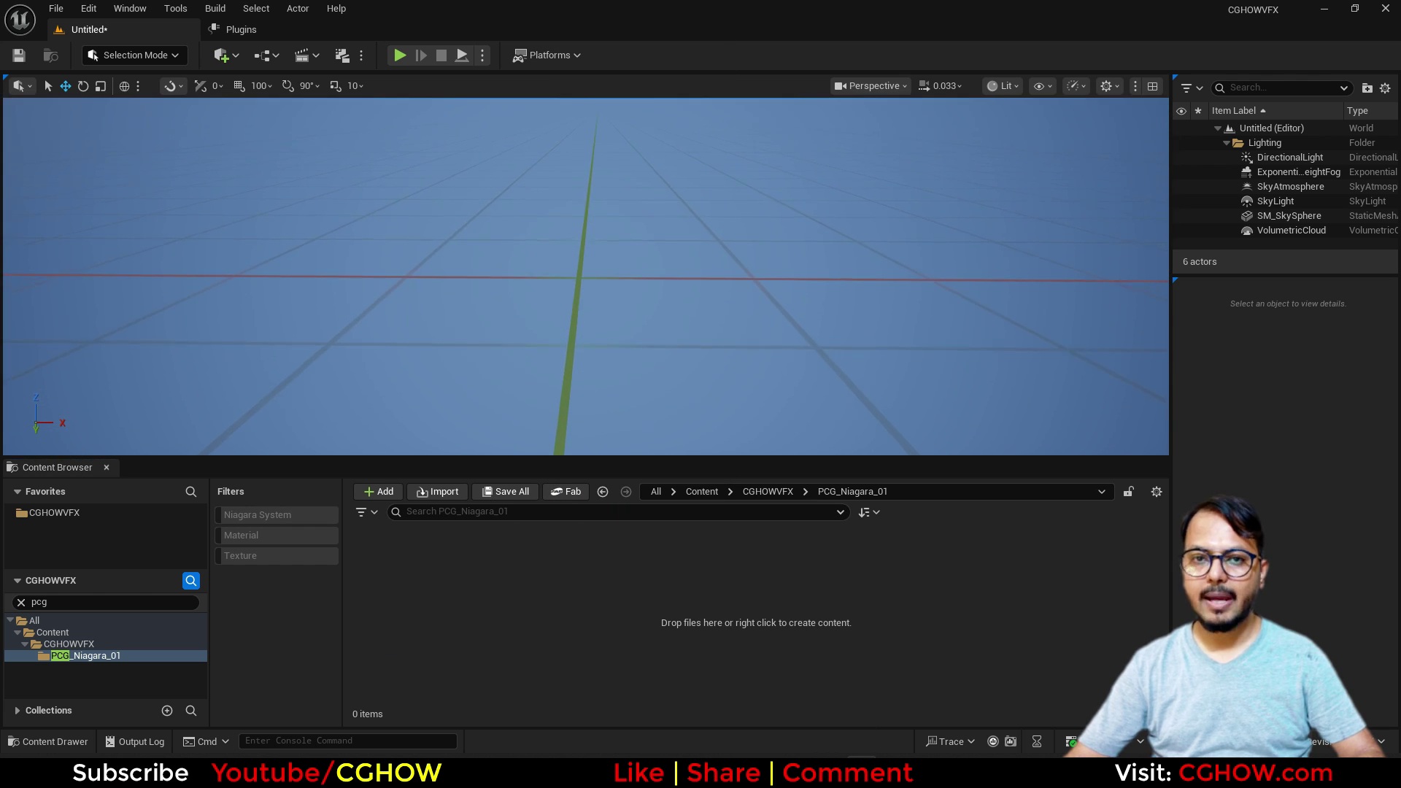
right_click(507, 217)
left_click(156, 58)
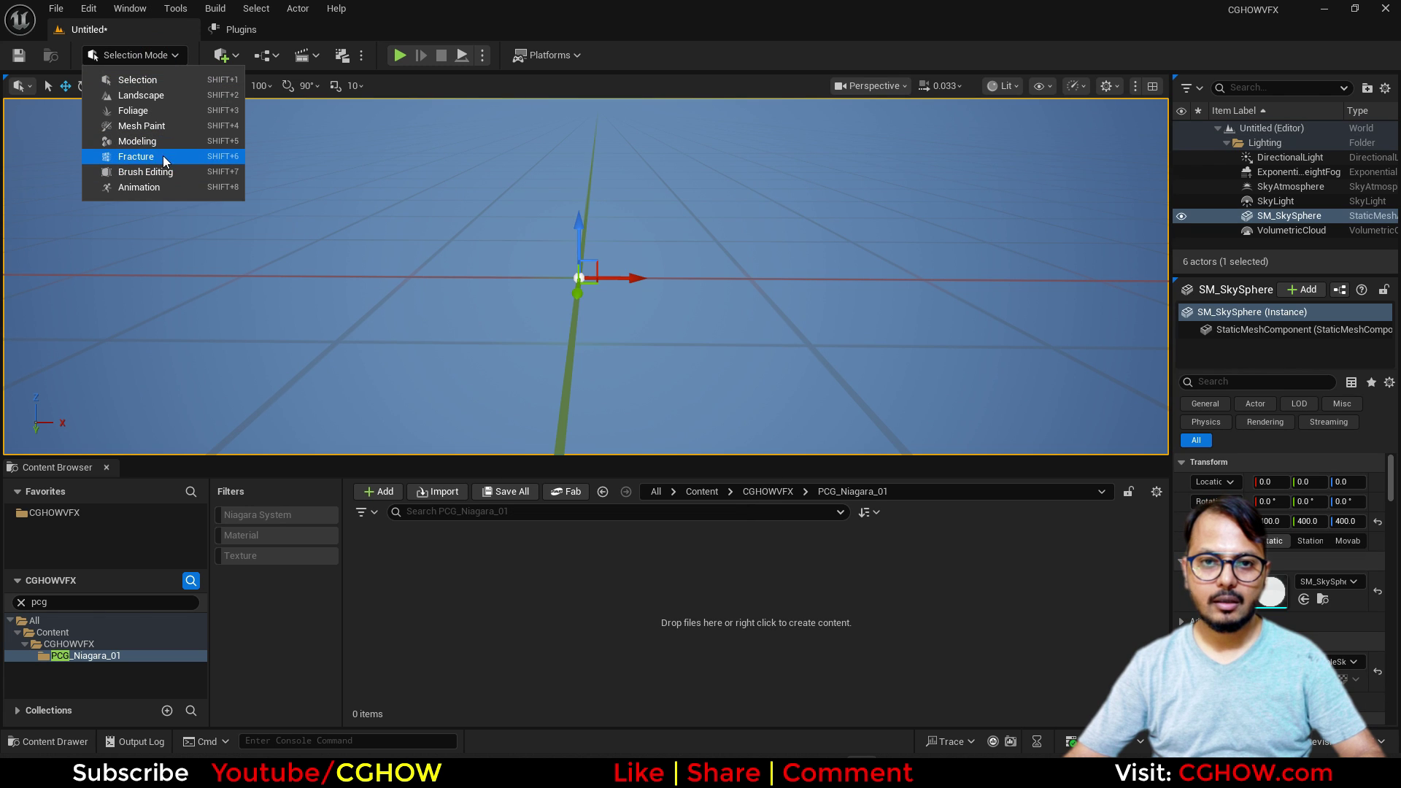
left_click(157, 95)
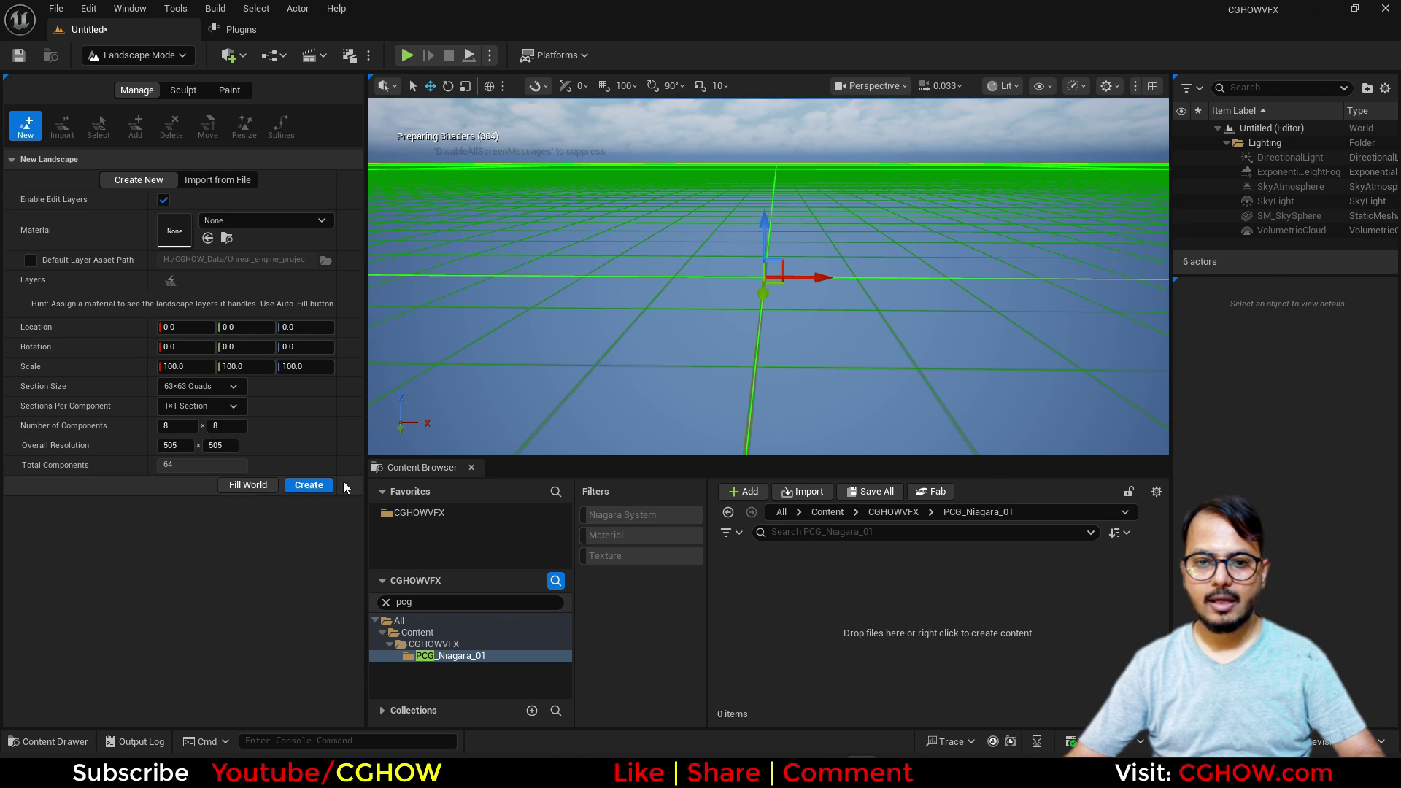
left_click(306, 484)
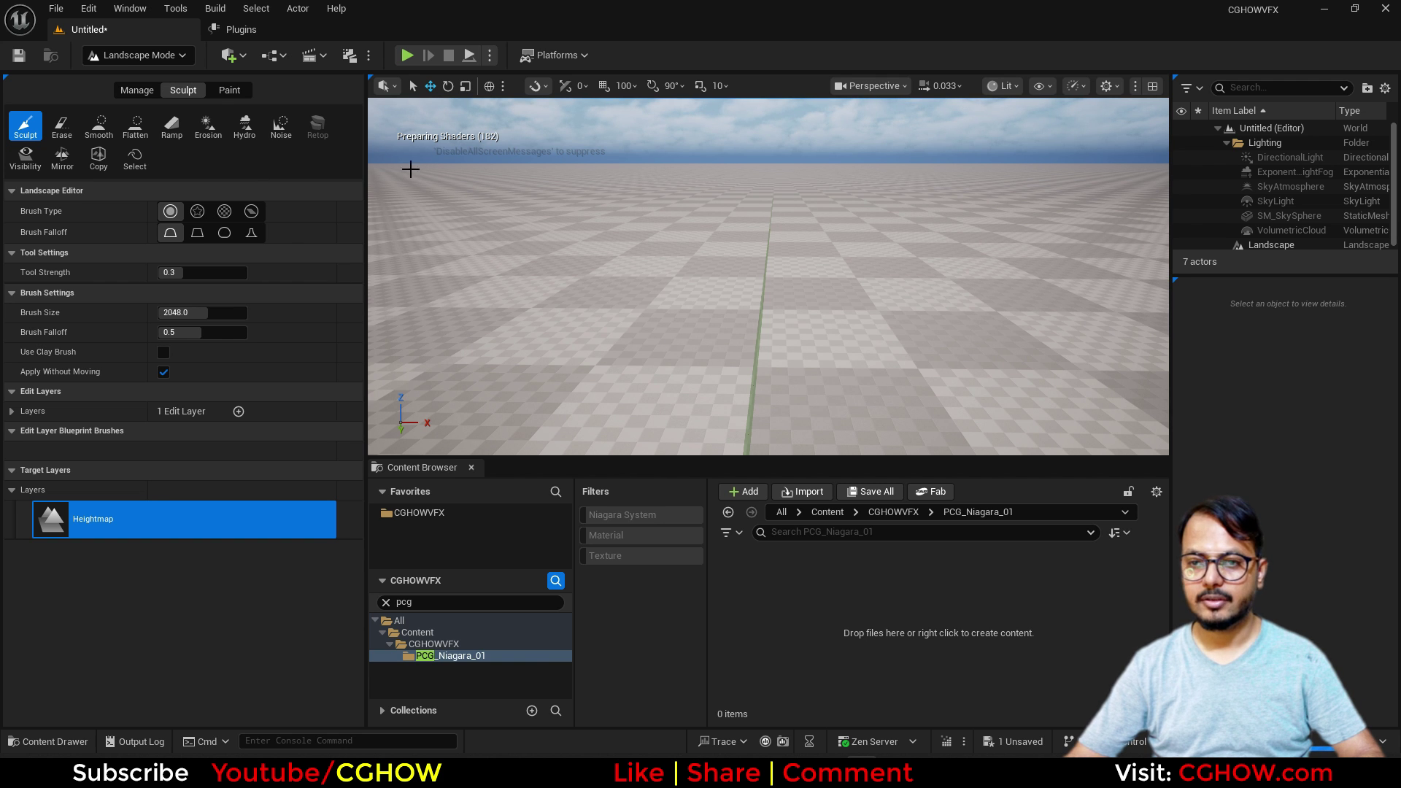
left_click(165, 54)
left_click(143, 76)
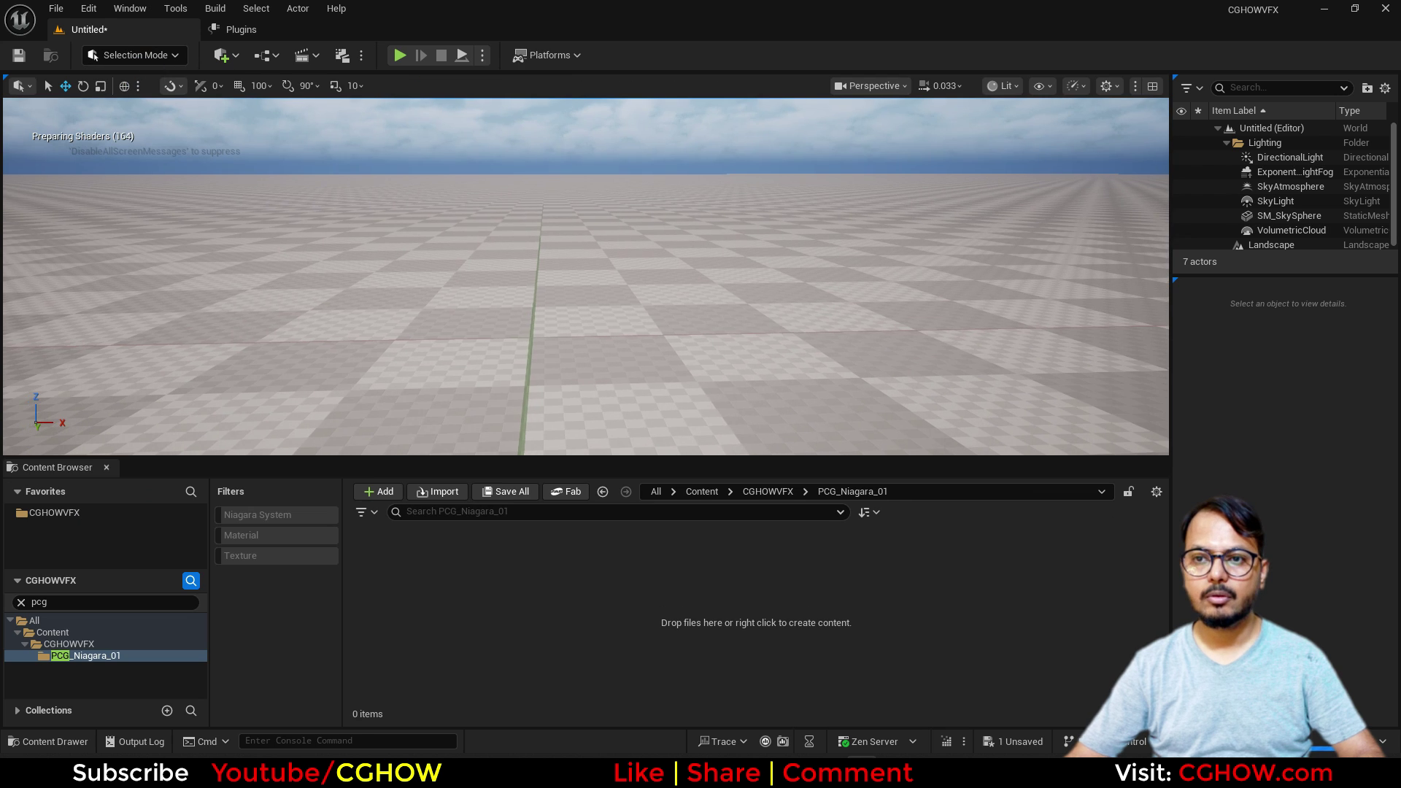
scroll(529, 297, "down", 4)
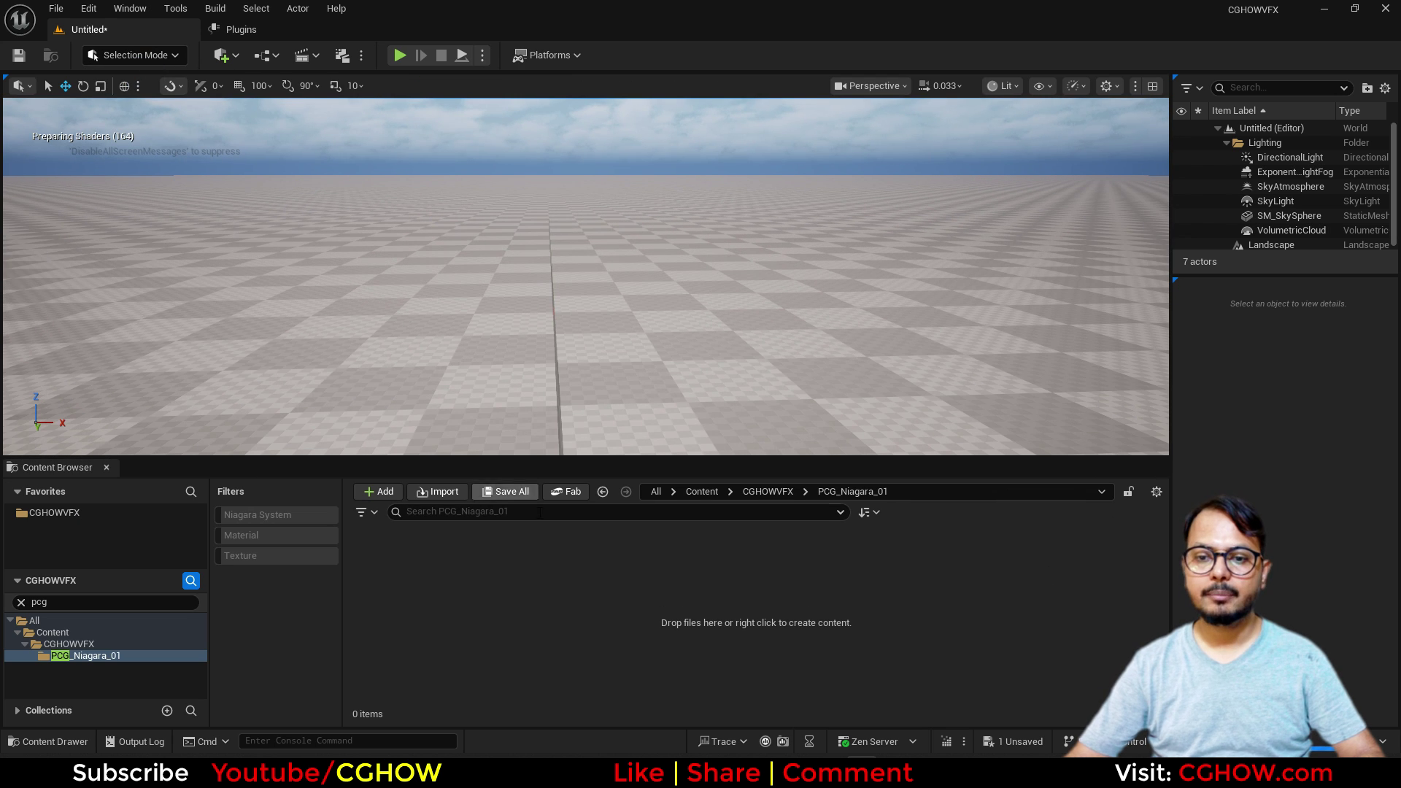
- Create a PCG Graph asset from the _Default_EmptyGraph template in the PCG_Niagara_01 folder, keeping the name NewPCGGraph
right_click(492, 572)
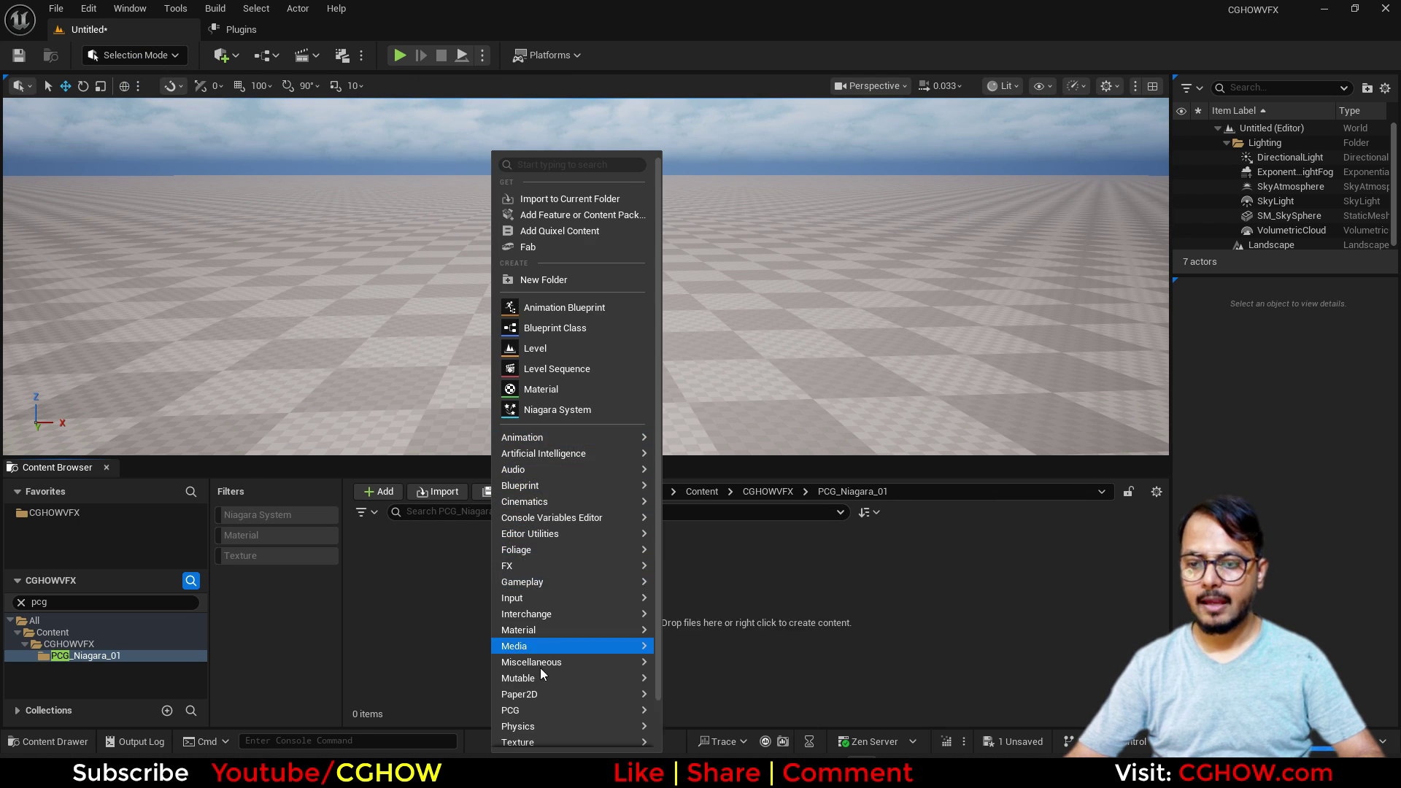
mouse_move(527, 708)
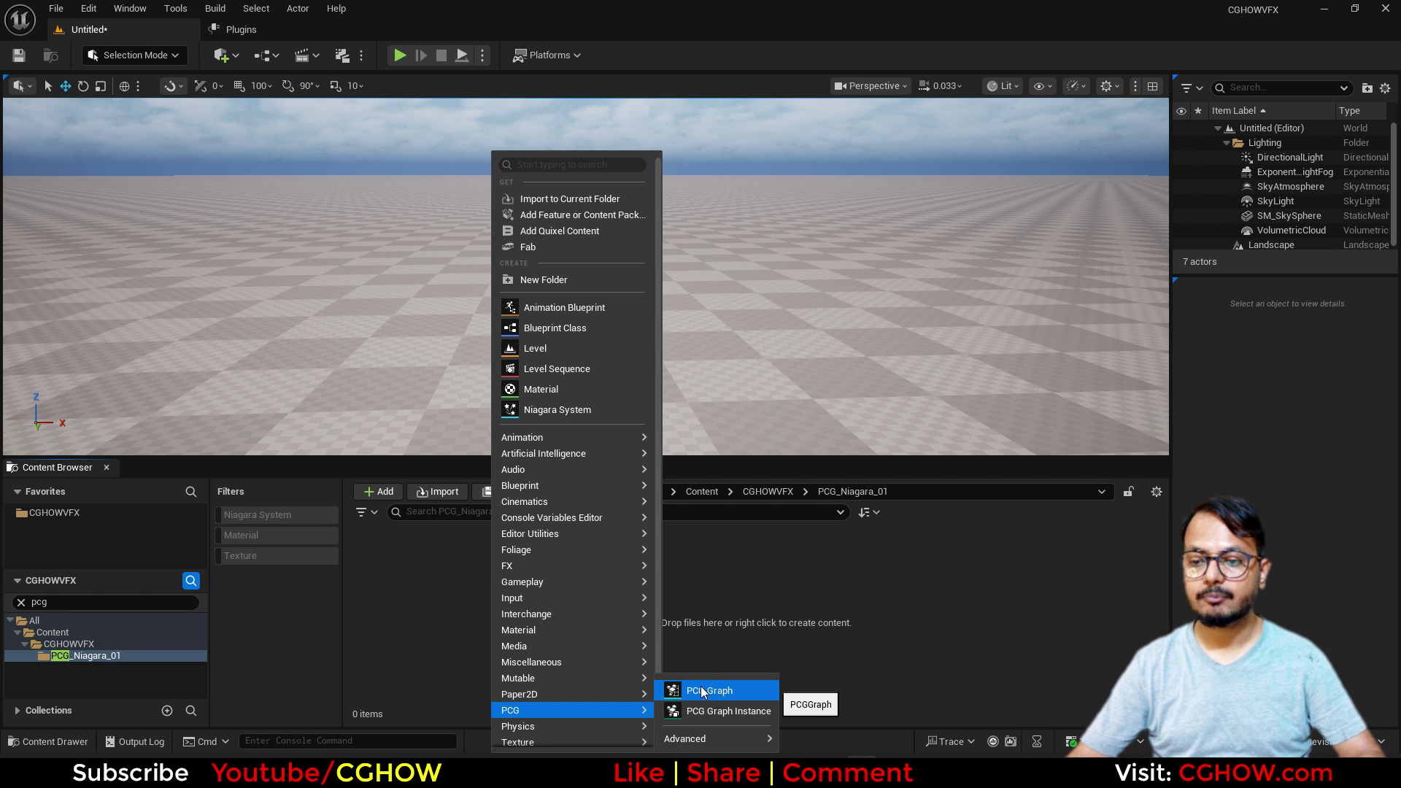
left_click(716, 692)
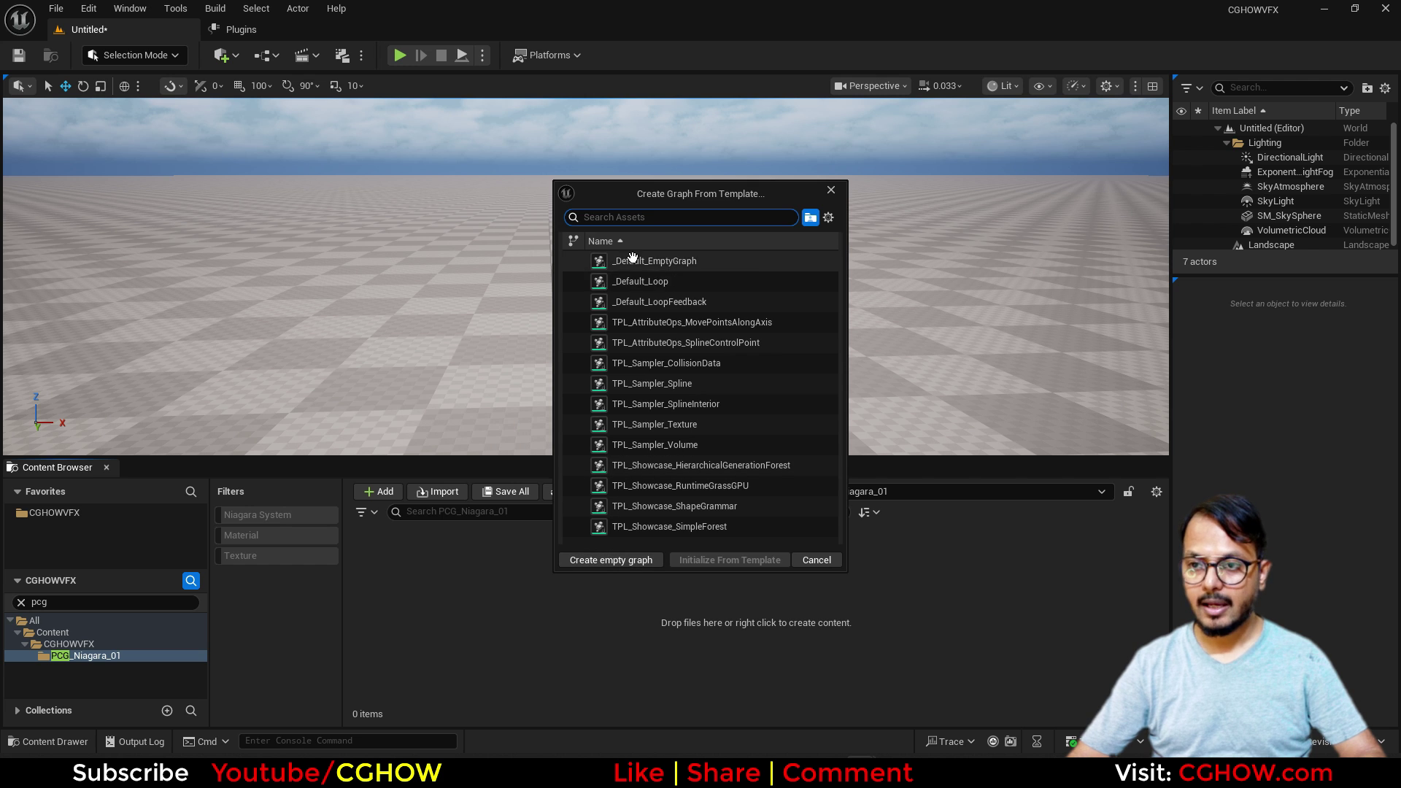
left_click(671, 261)
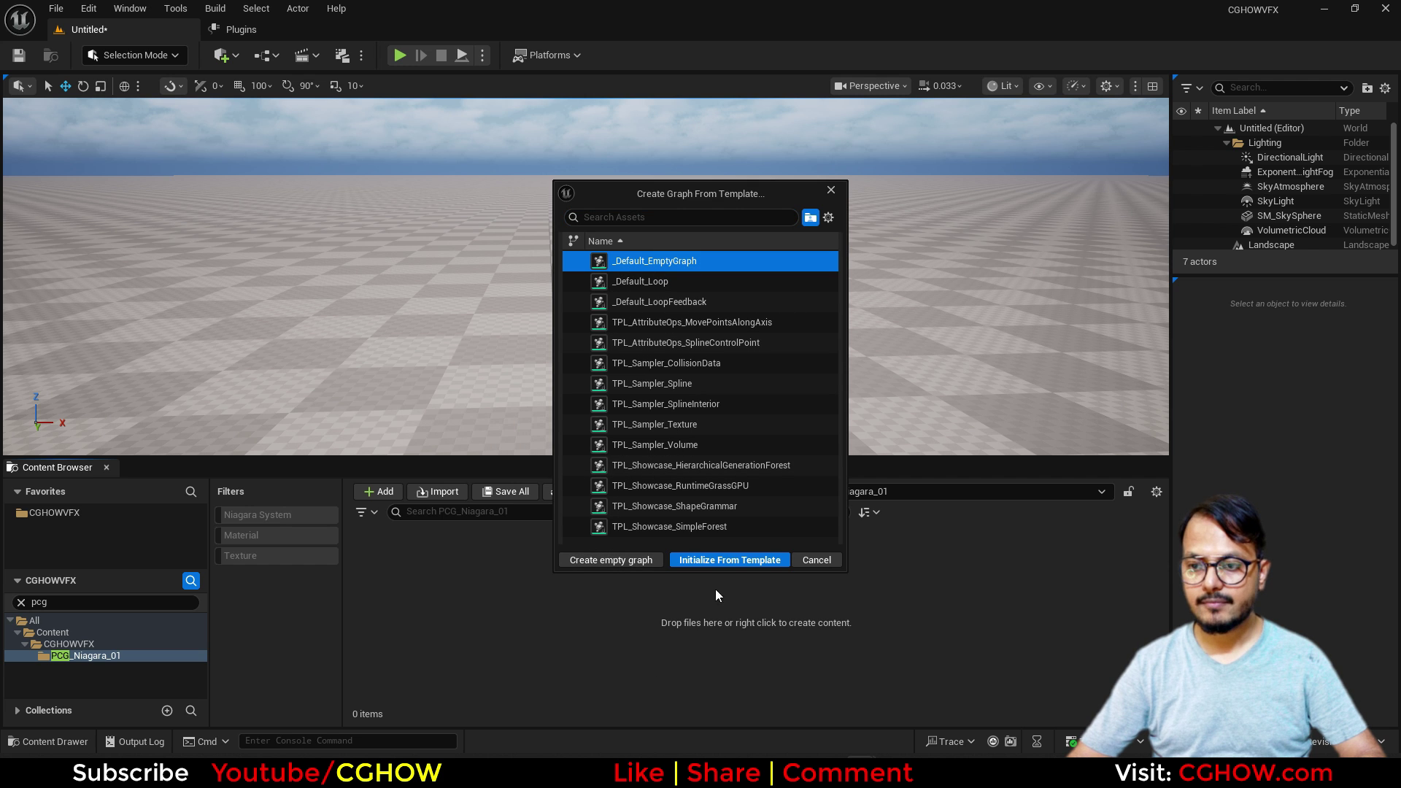
left_click(718, 567)
key("Return")
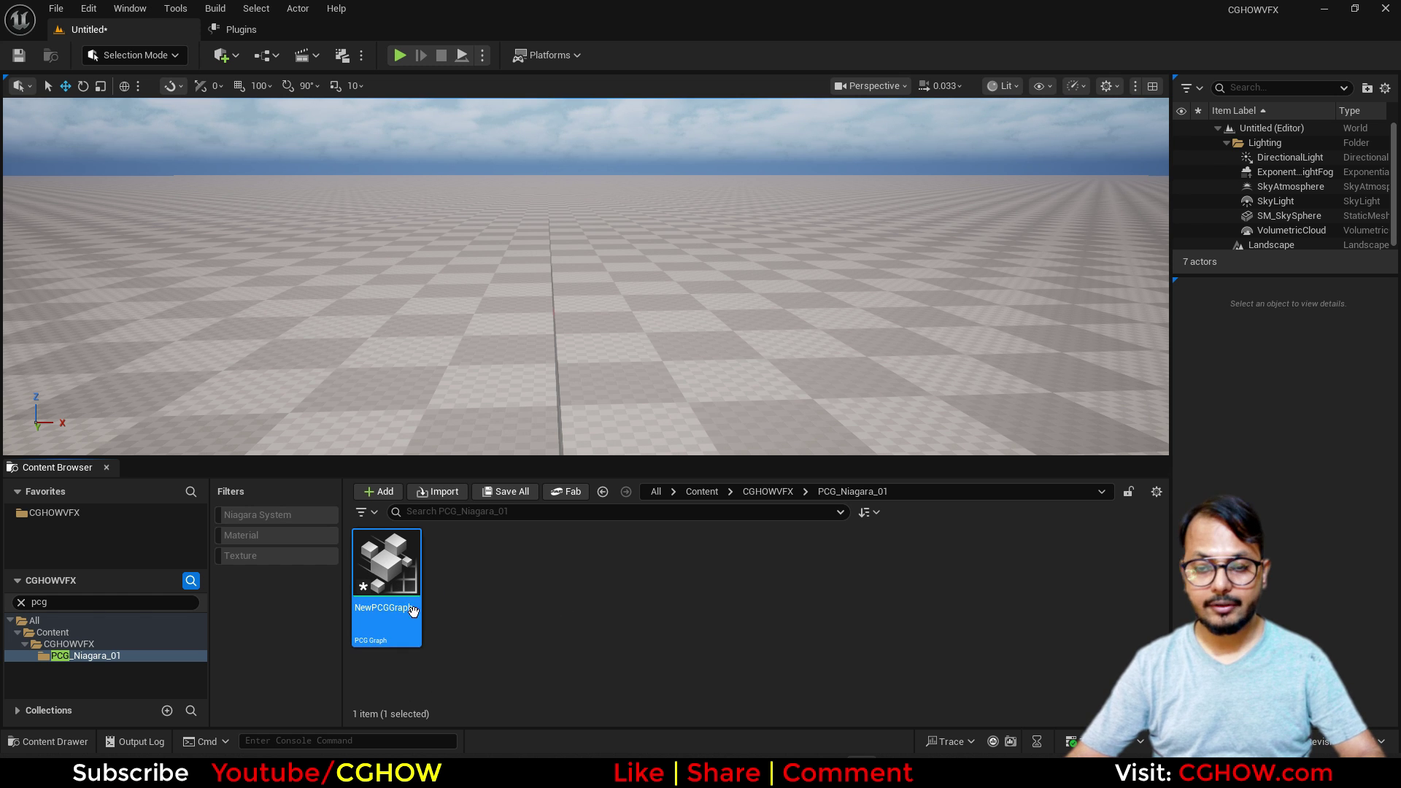
- Open NewPCGGraph for editing and close the Plugins window
double_click(398, 577)
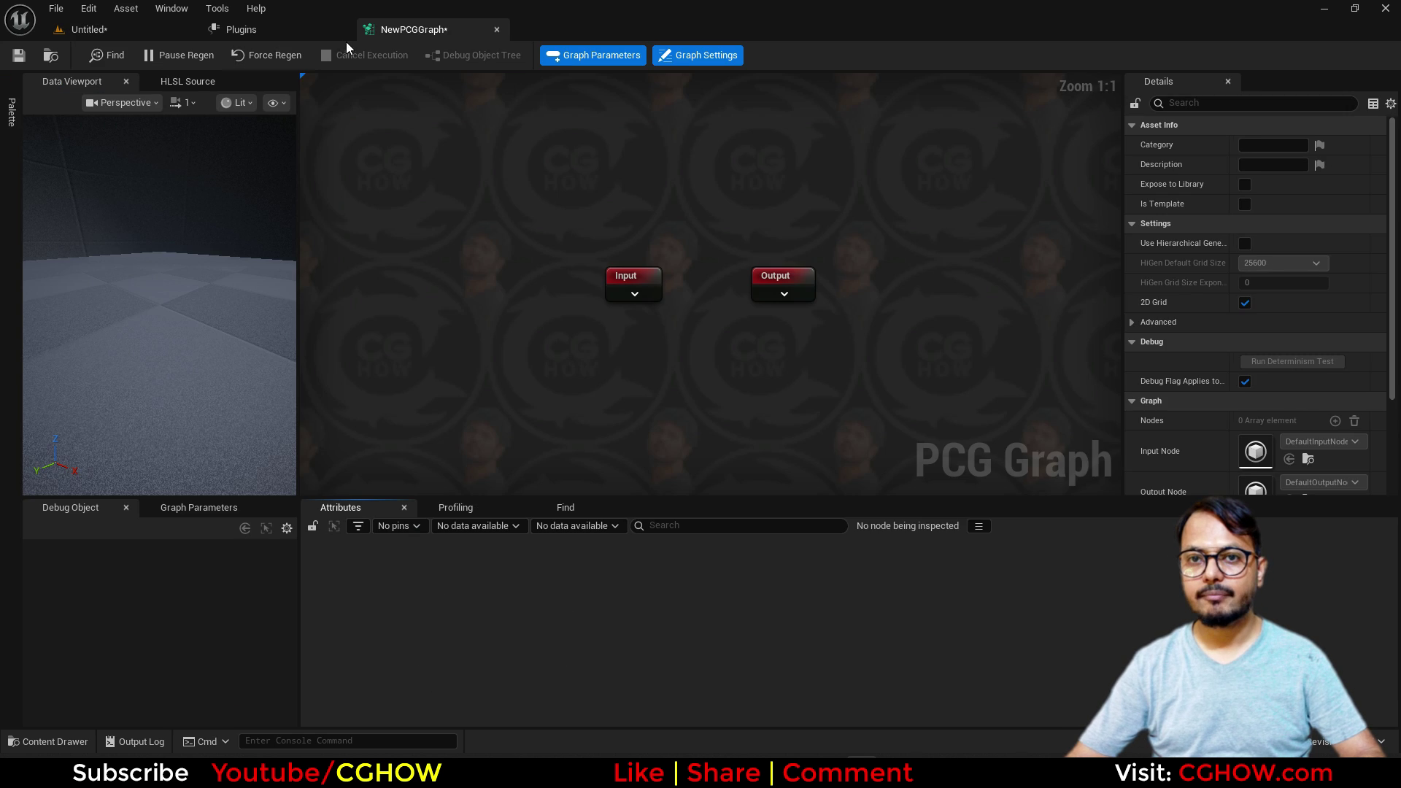
left_click(258, 30)
left_click(341, 29)
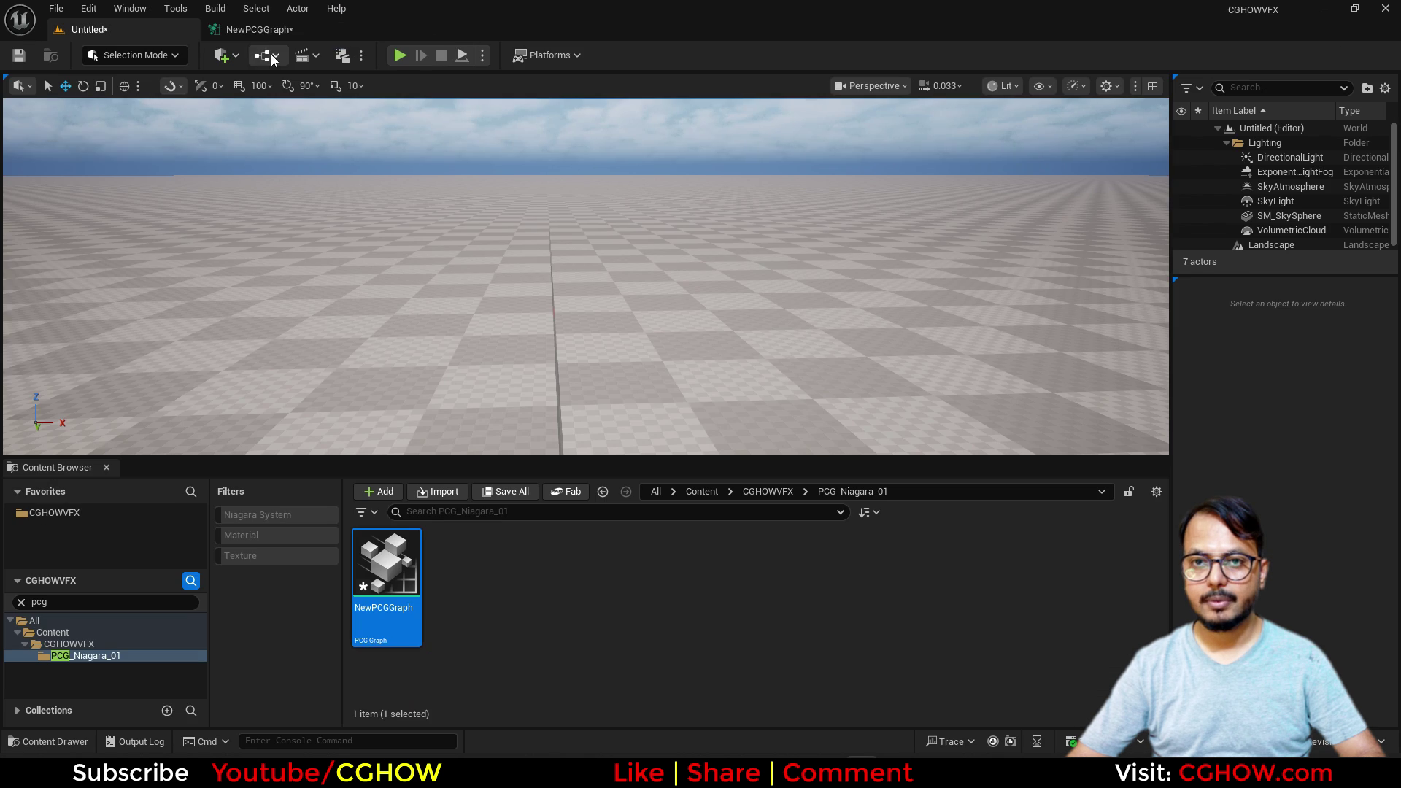
left_click(321, 29)
- Move the Output node farther from the Input node to make room between them in the PCG graph
right_click_drag(707, 334, 626, 233)
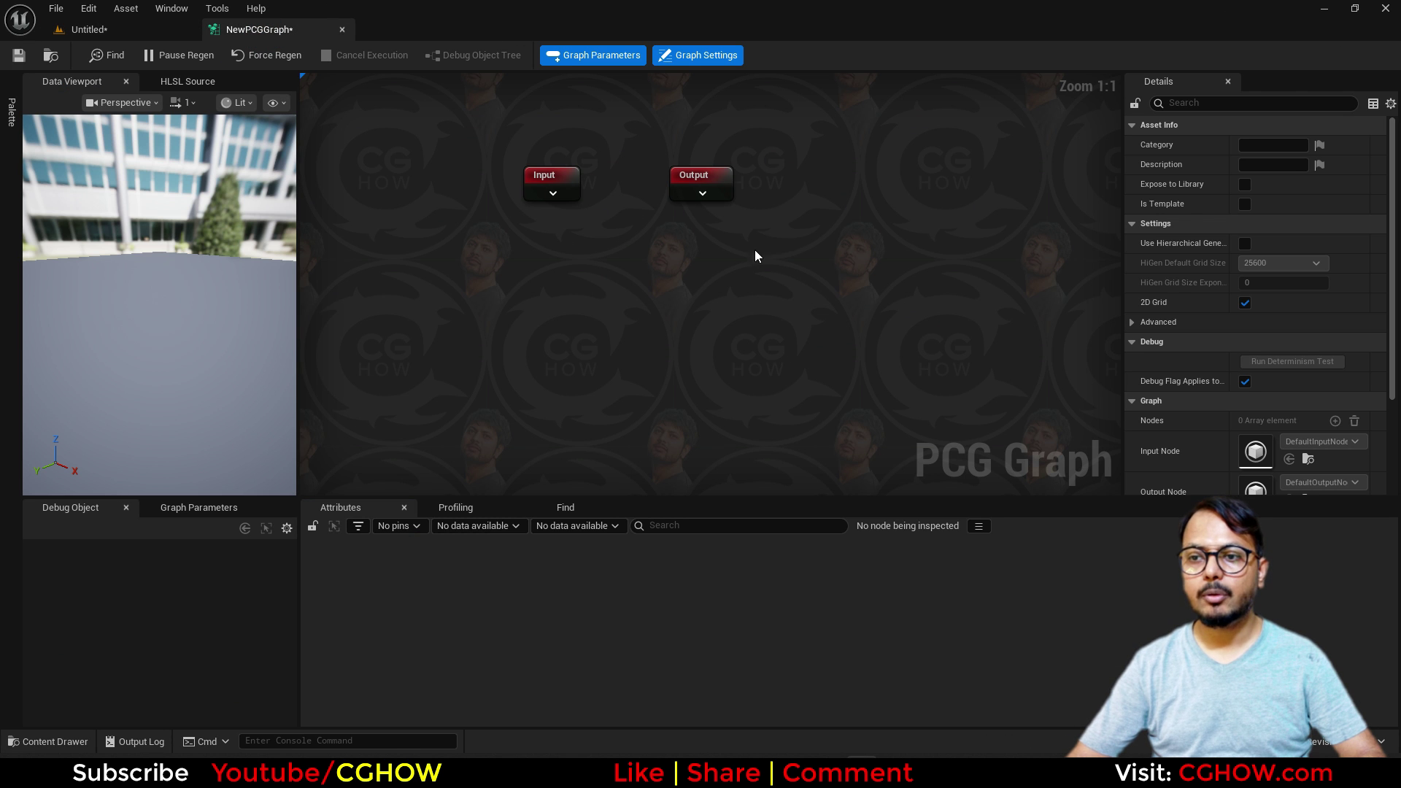
left_click_drag(693, 173, 921, 175)
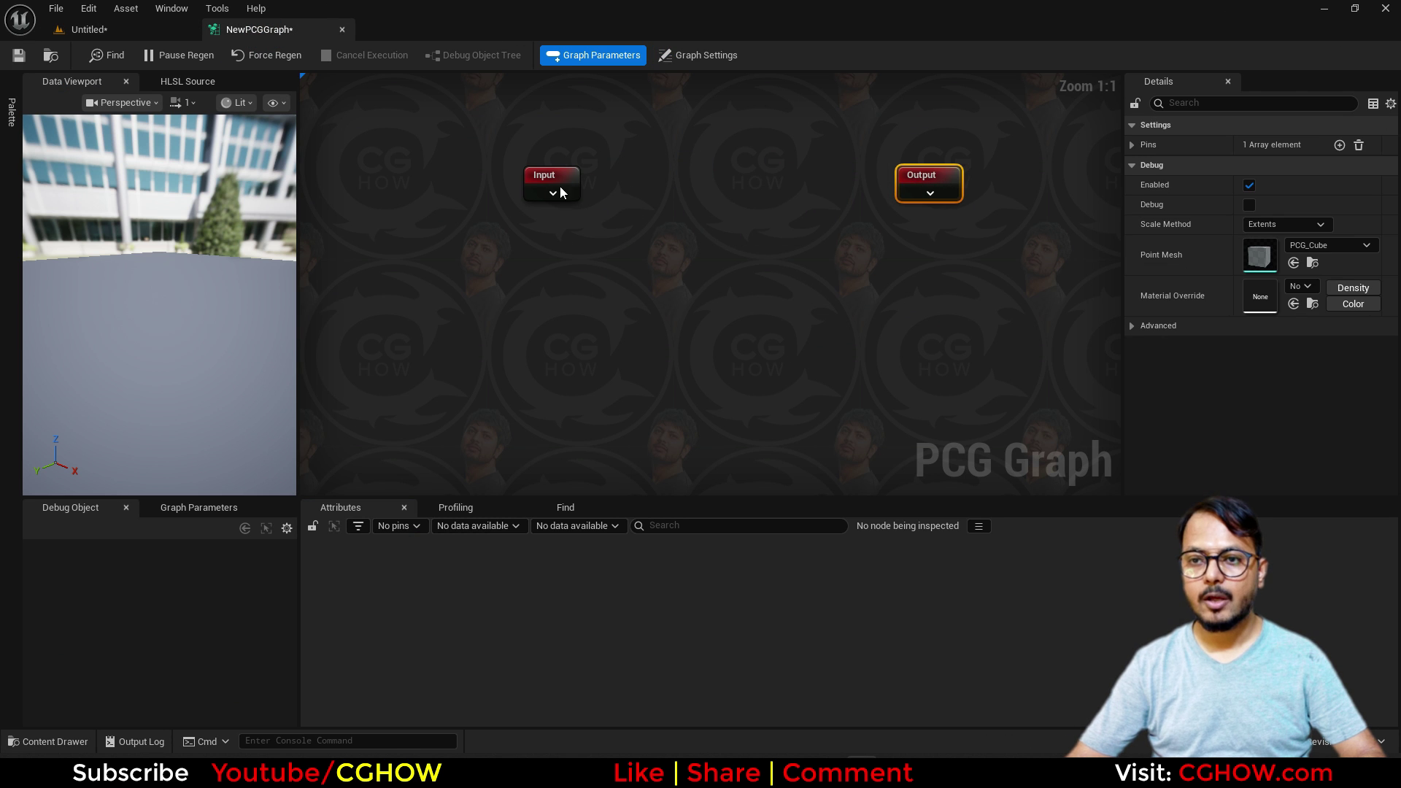
left_click(143, 27)
left_click(282, 33)
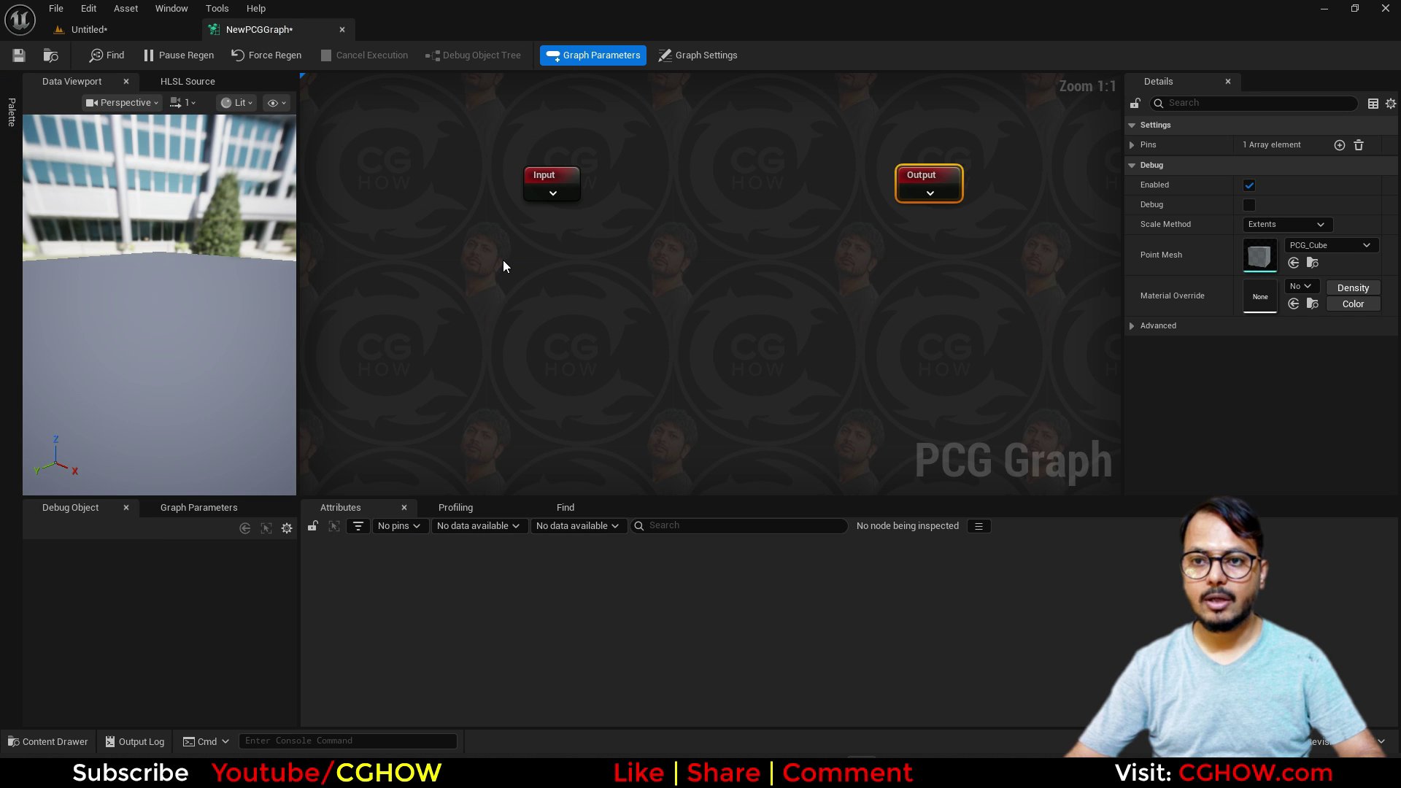
- Add a Get Landscape Data node to the PCG graph below the Input node
right_click(504, 257)
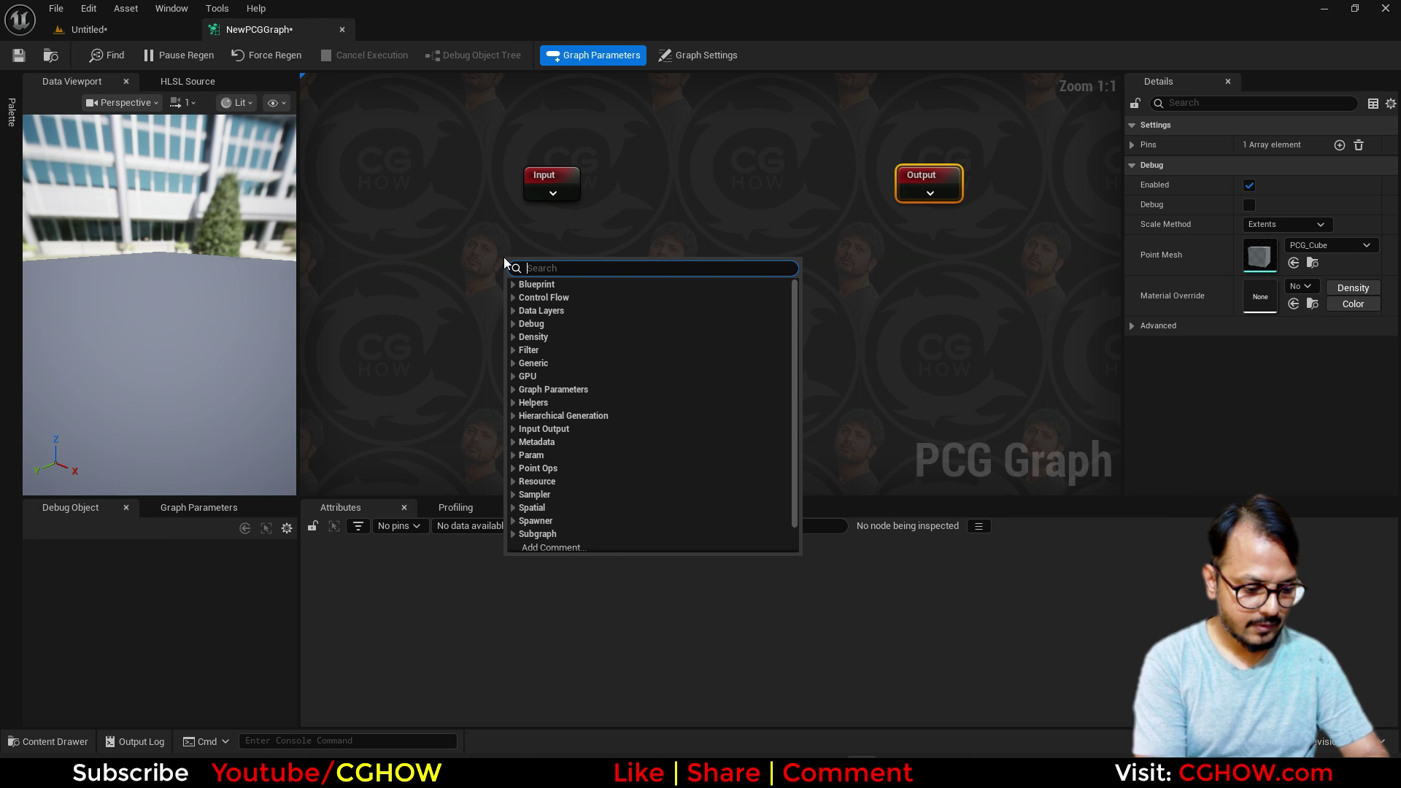
type("get land")
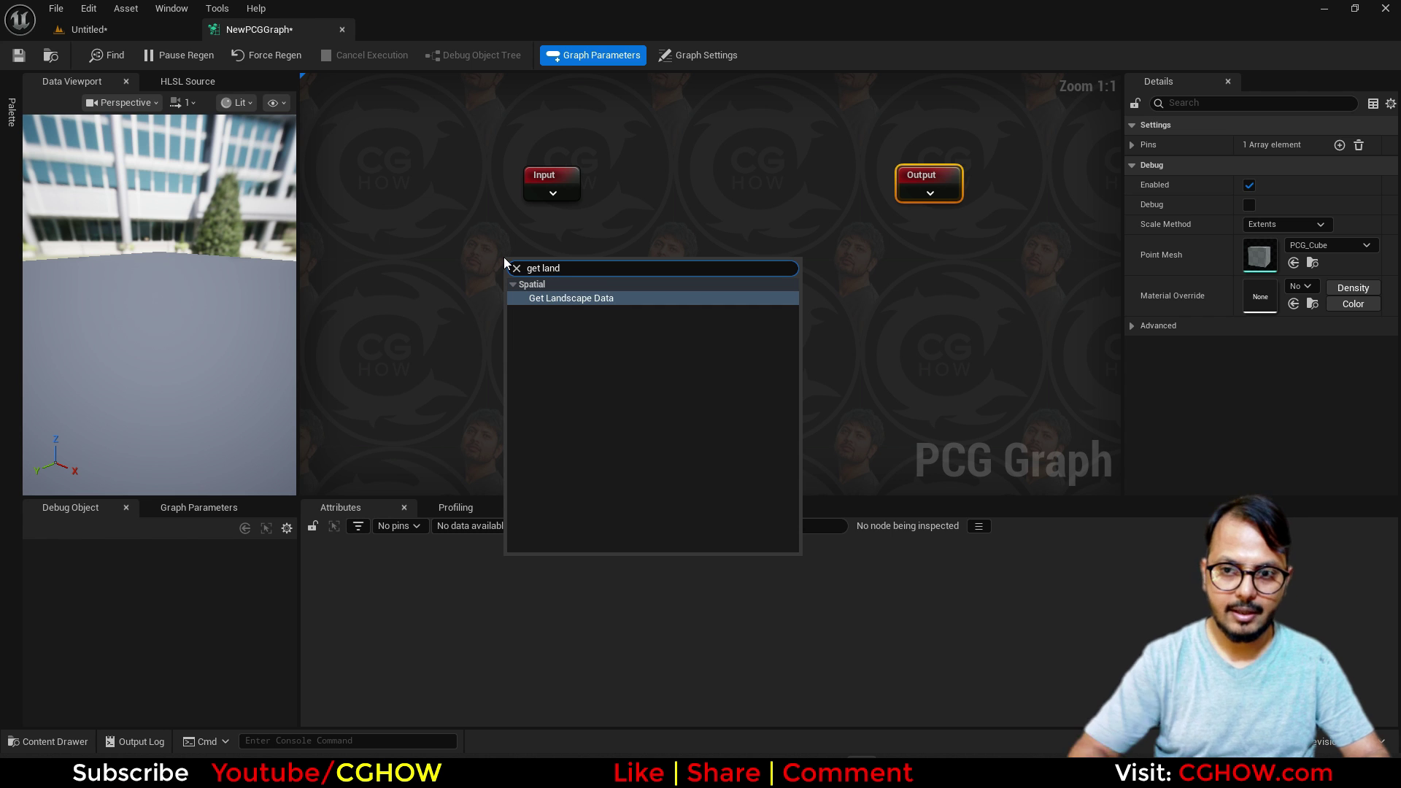
key("Return")
- Add a Surface Sampler node with its Surface input fed by the Get Landscape Data output
mouse_move(566, 265)
left_mouse_down()
mouse_move(460, 267)
mouse_move(581, 257)
left_mouse_up()
type("sampl")
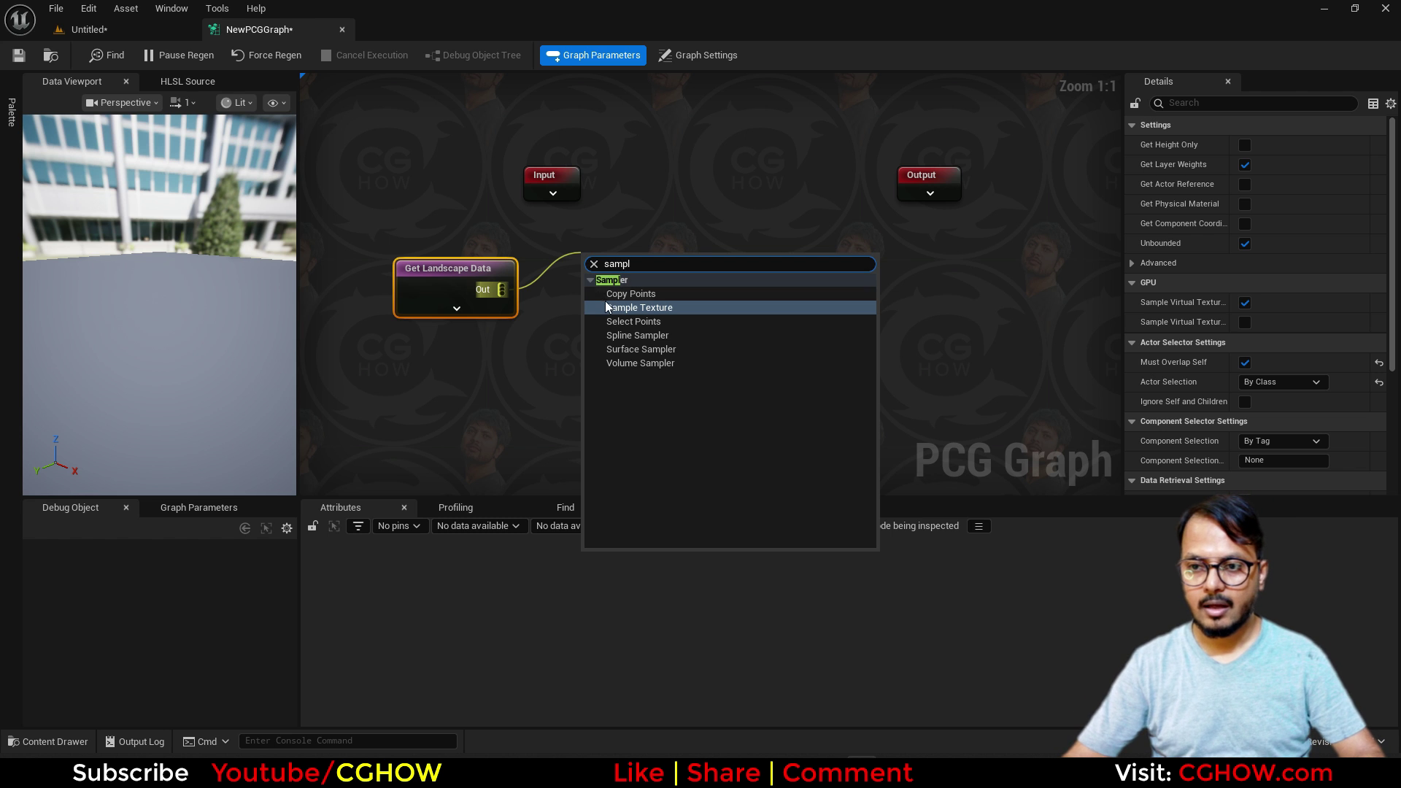
left_click(639, 349)
right_click_drag(750, 317, 600, 315)
right_click_drag(639, 255, 741, 268)
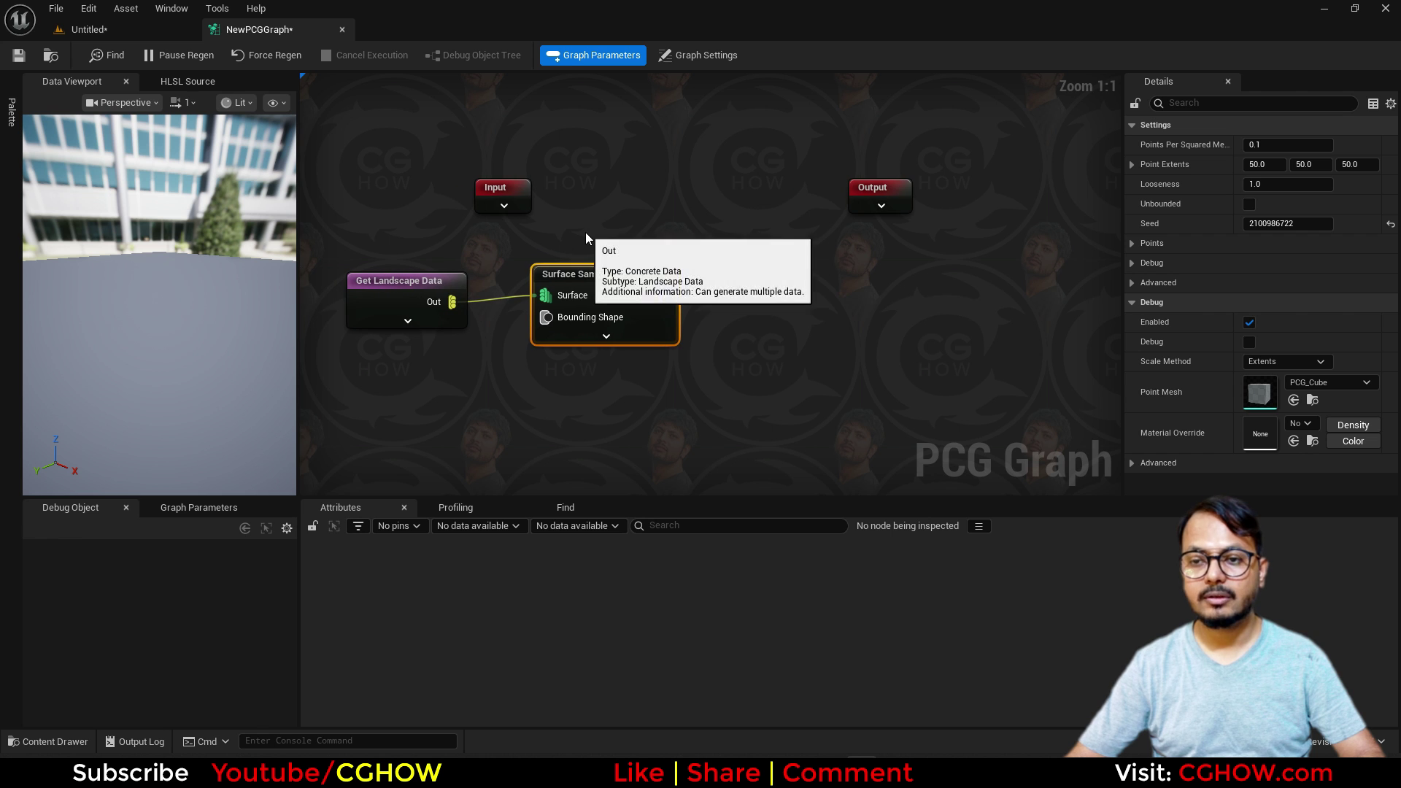
- Add a Transform Points node with its input fed by the Surface Sampler output
left_click_drag(660, 295, 744, 288)
type("transform")
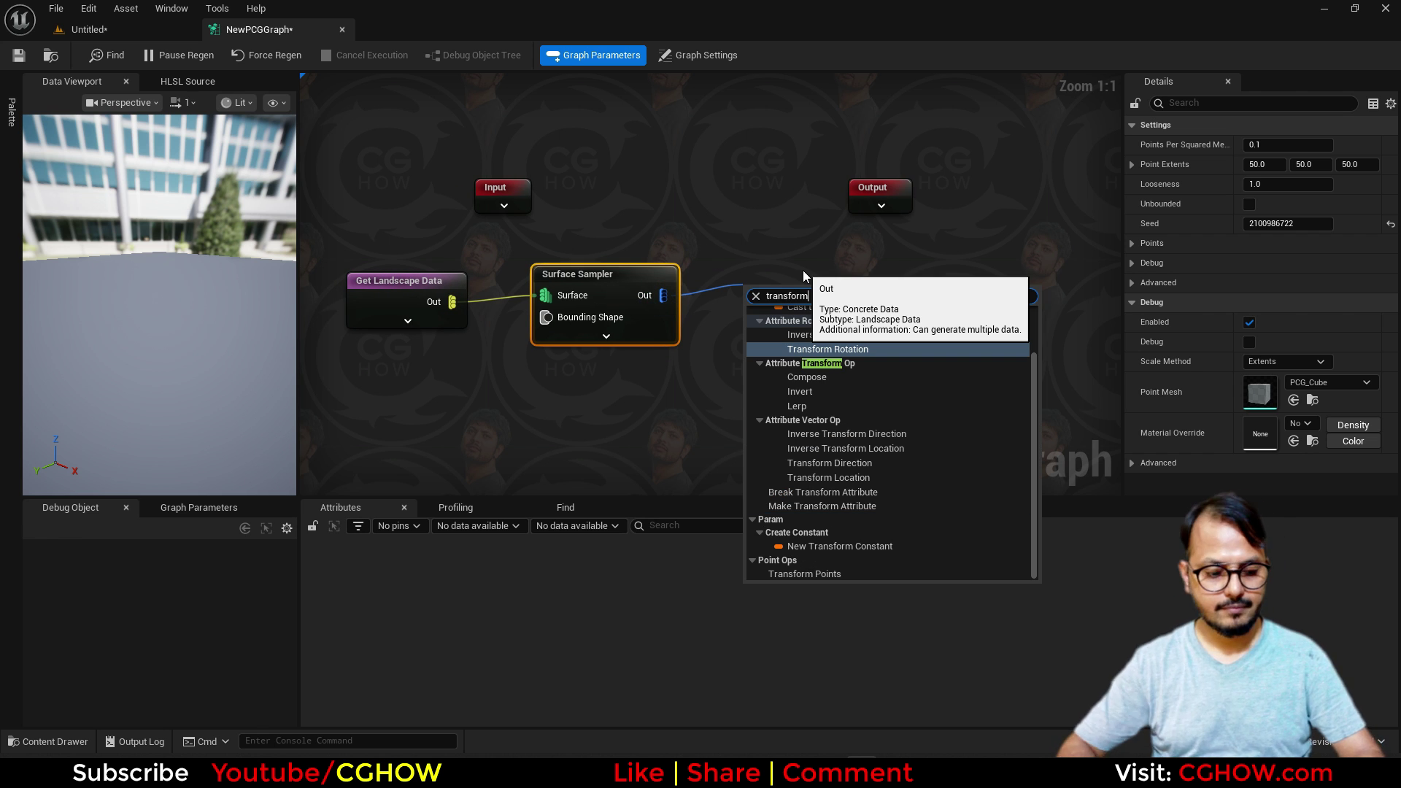
type(" po")
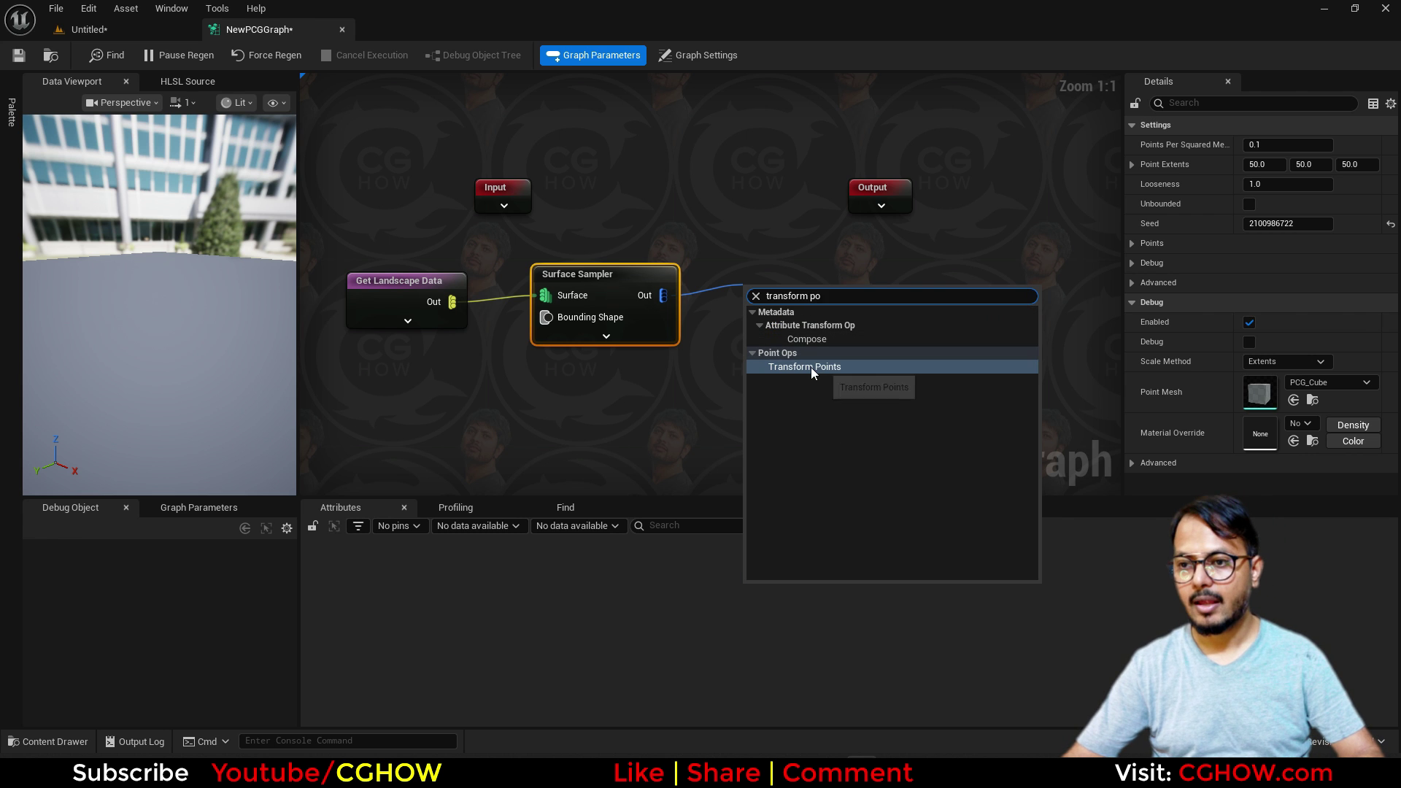
left_click(811, 366)
right_click_drag(801, 395, 896, 409)
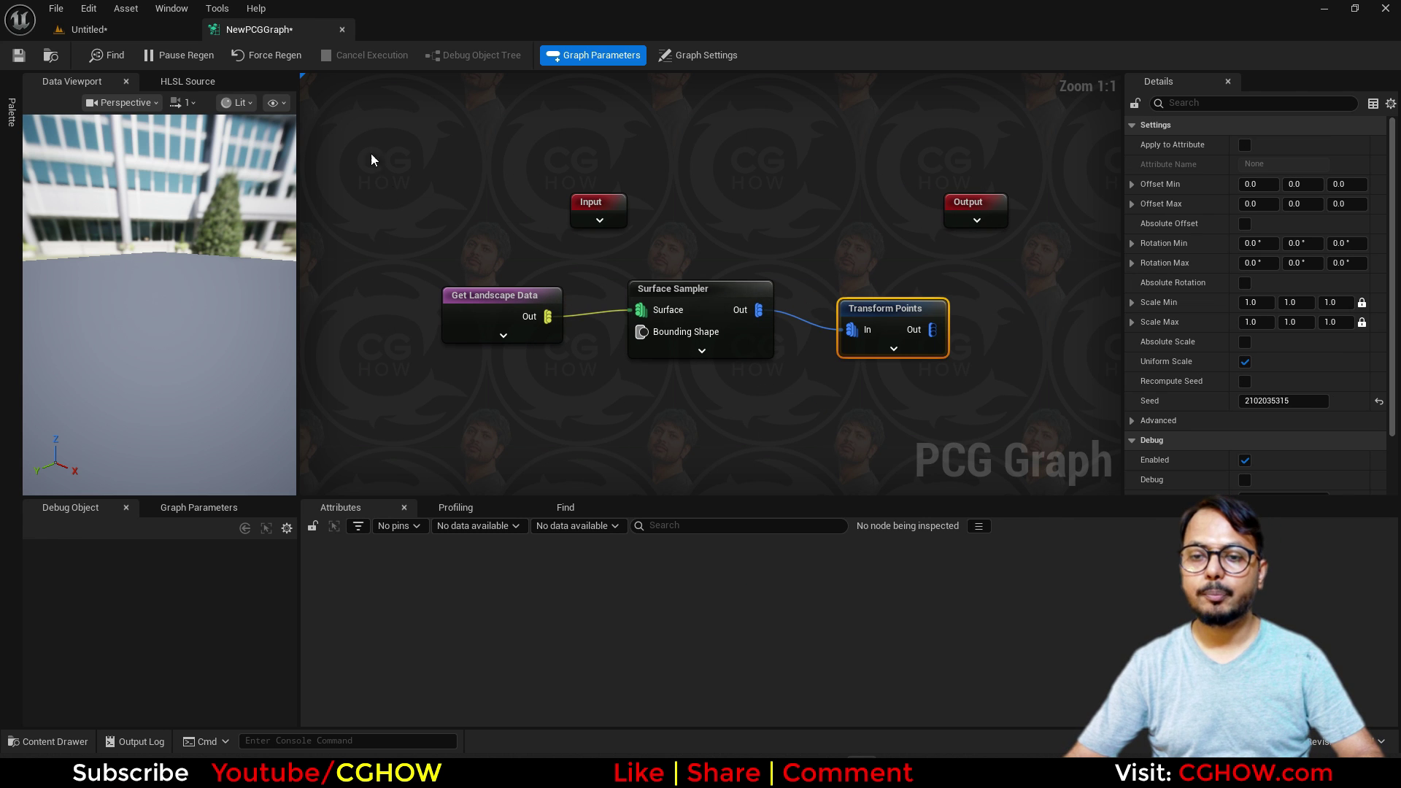
- Enable Debug on the Transform Points node, align it with Surface Sampler, and connect its output to the Output node
right_click(904, 314)
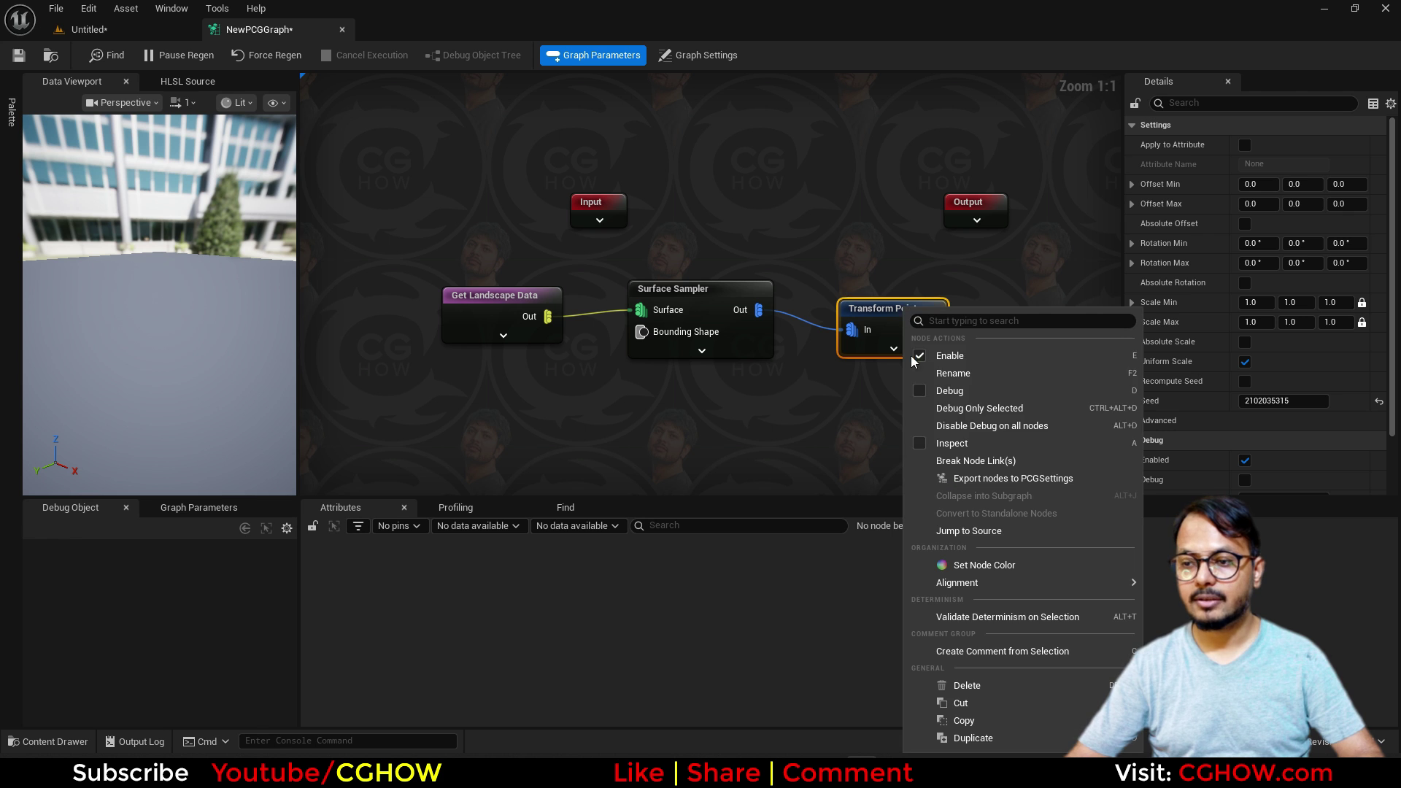
left_click(829, 400)
left_click(887, 314)
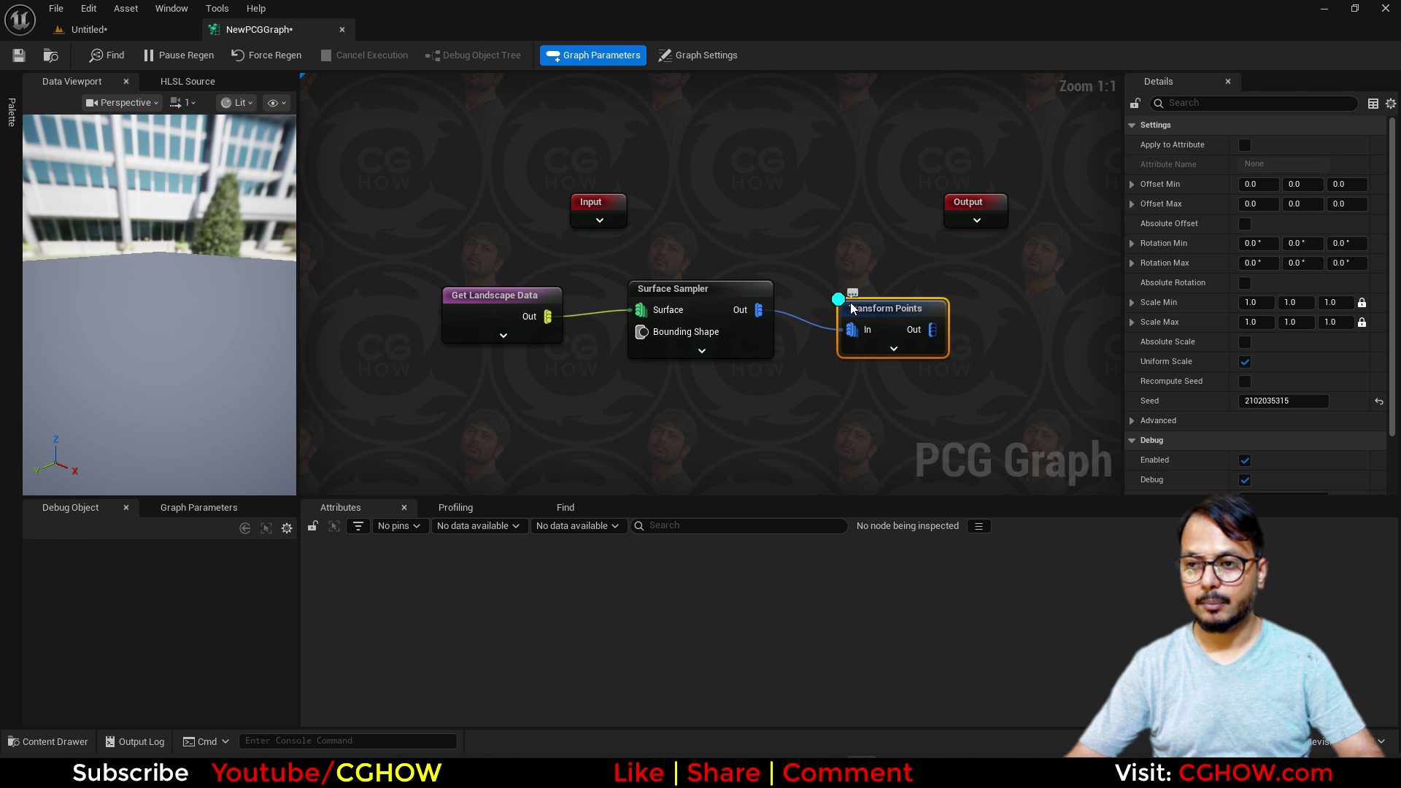
left_click_drag(922, 325, 910, 311)
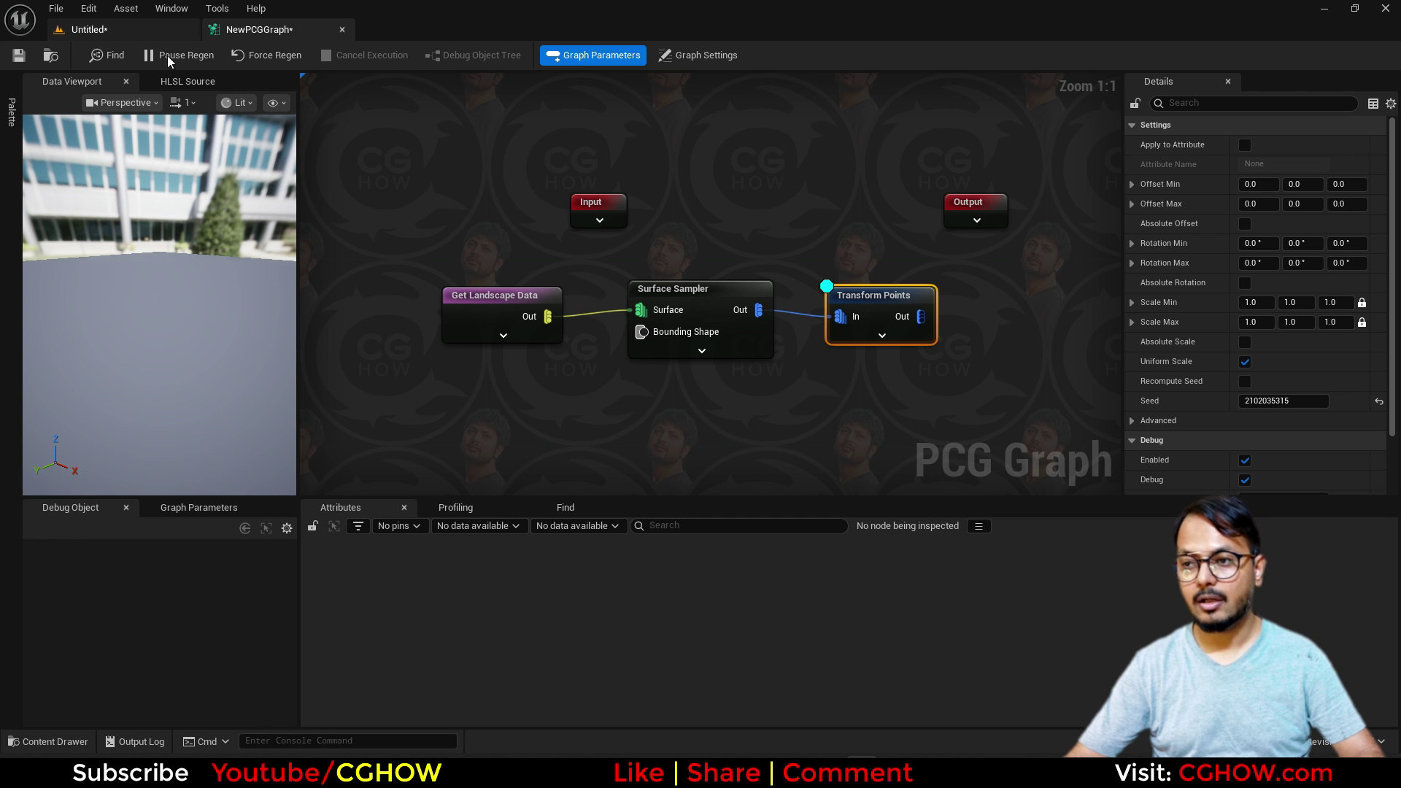
left_click_drag(923, 315, 956, 224)
key("Escape")
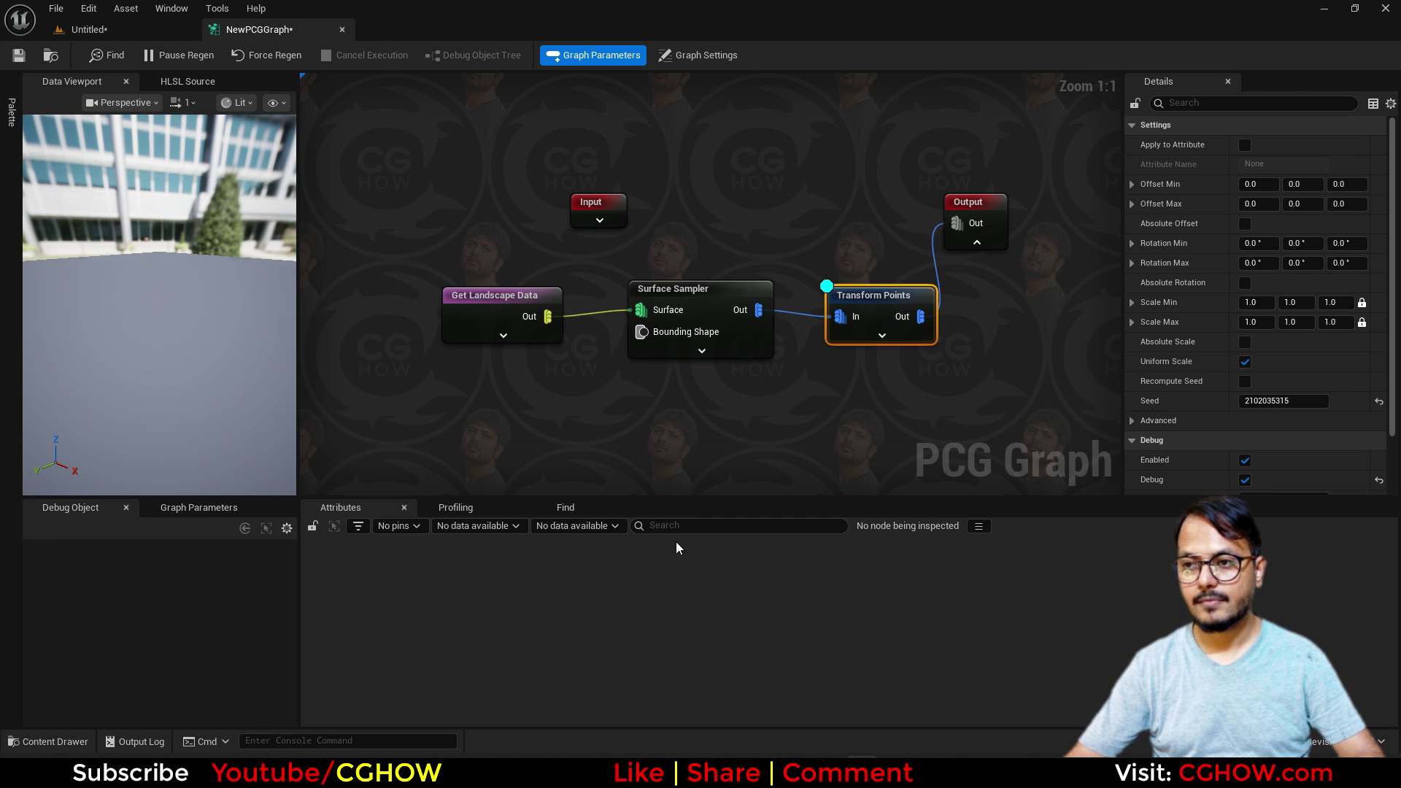
- Switch Debug from the Transform Points node to the Output node and place Output beside Transform Points
left_click(984, 202)
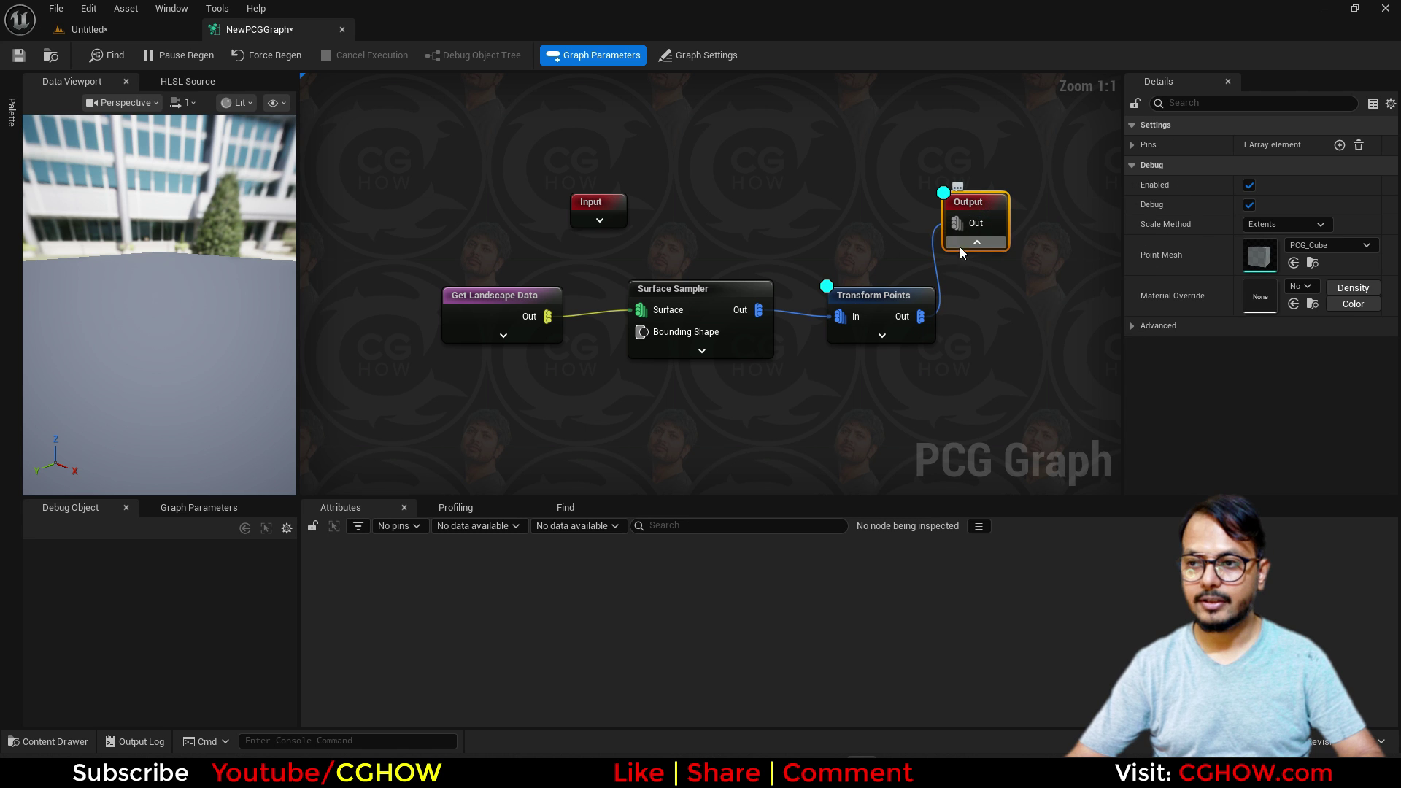
left_click(865, 302)
left_click_drag(974, 208, 1009, 290)
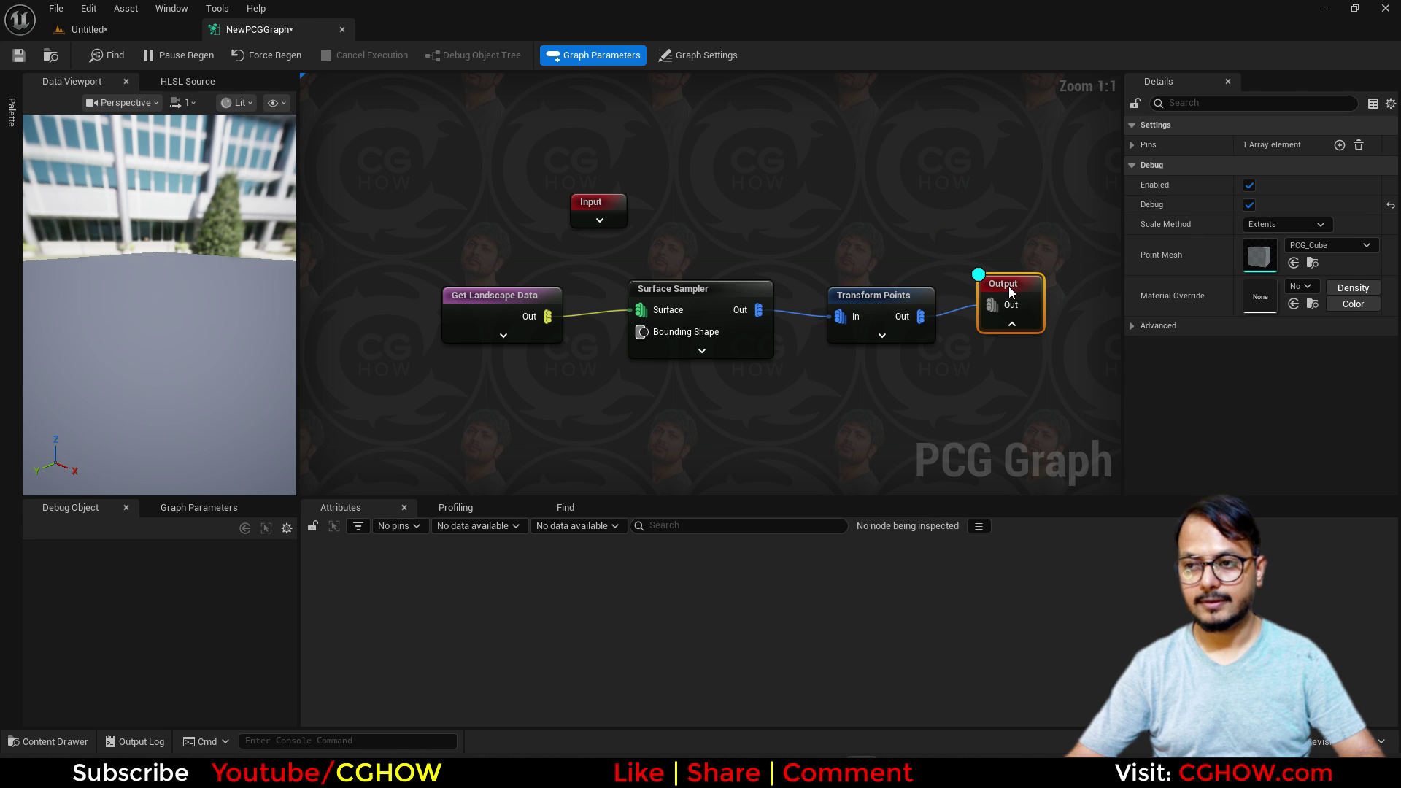
- Place the NewPCGGraph asset on the landscape in the Untitled level and enlarge the viewport
left_click(128, 30)
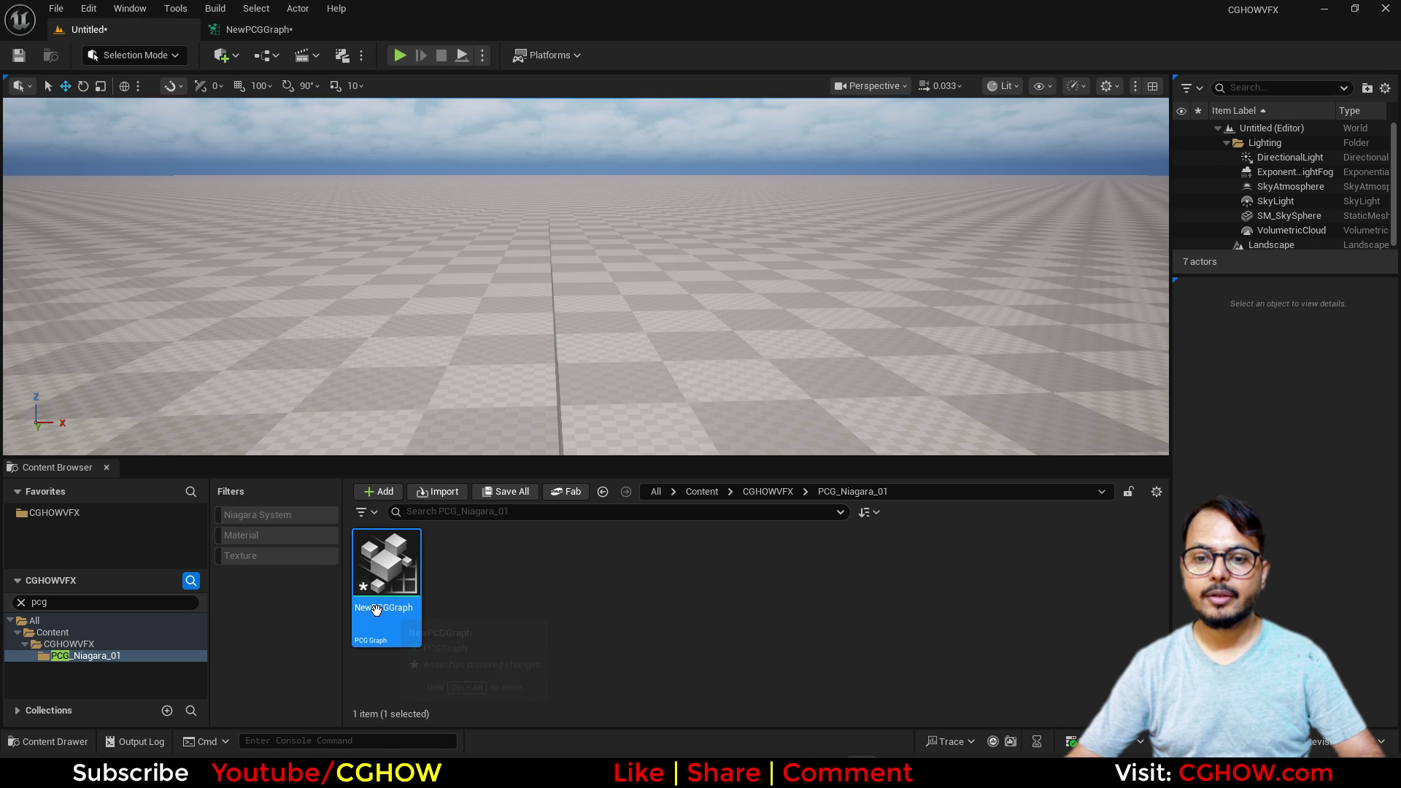
left_click_drag(550, 267, 559, 305)
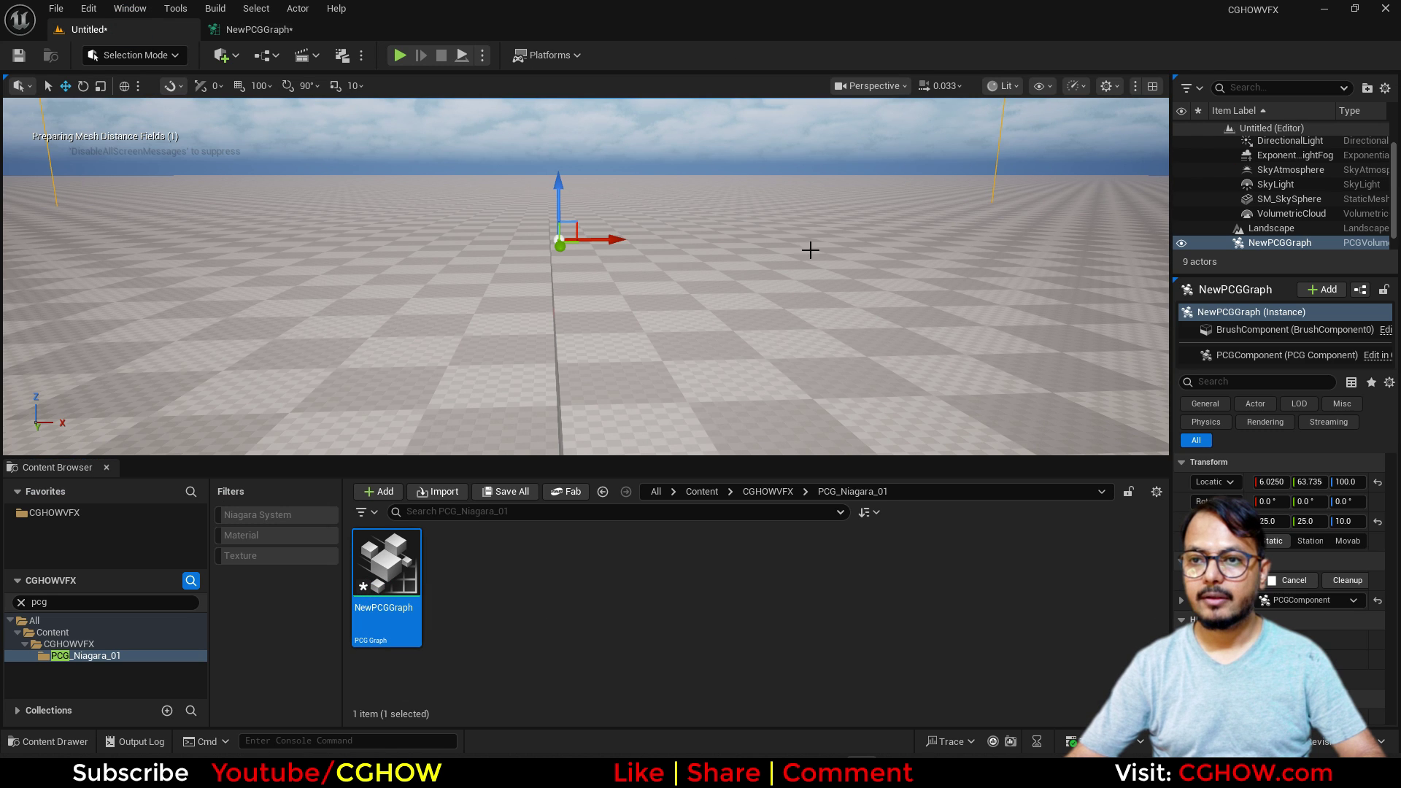
left_click_drag(779, 460, 806, 750)
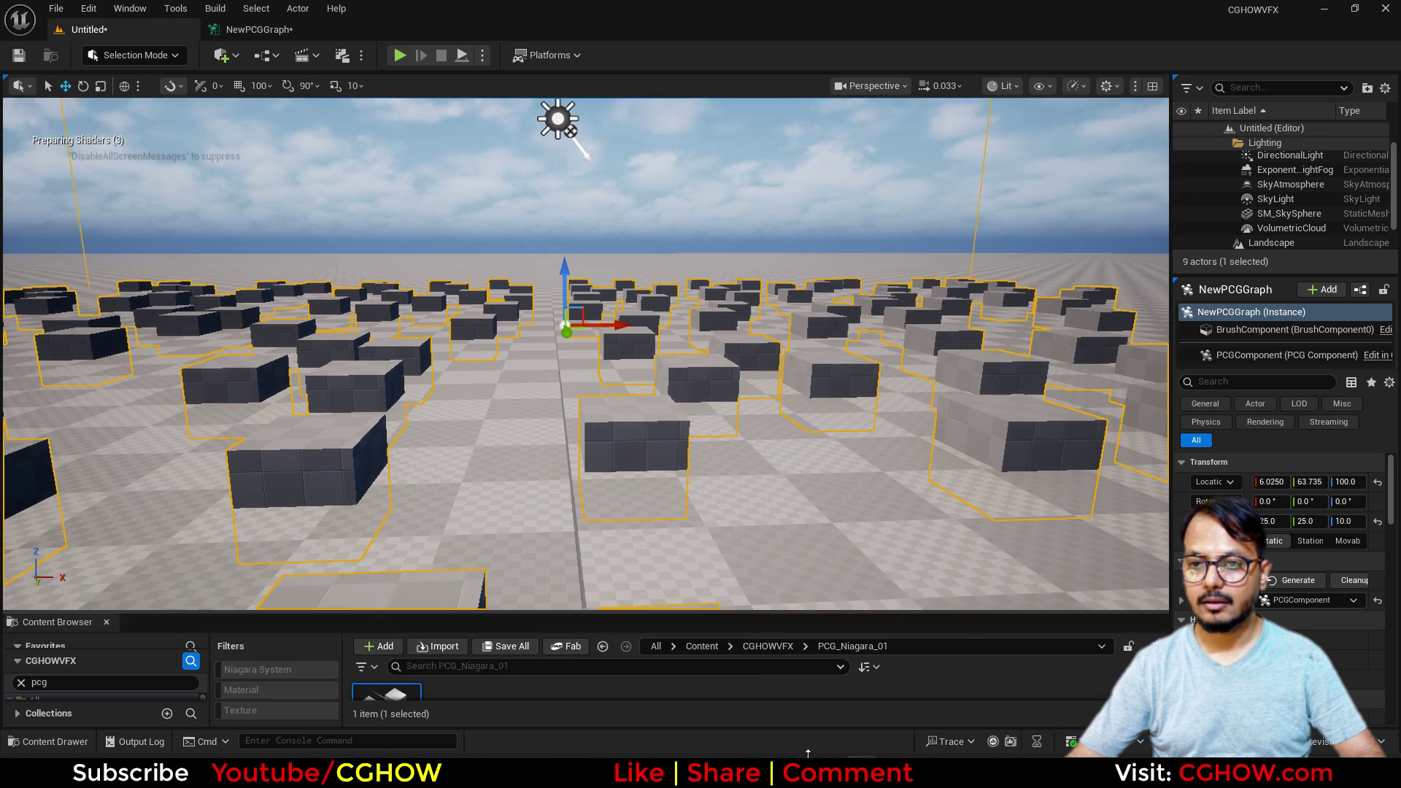
- Examine the debug cubes generated inside the PCG volume over the landscape from several distances and angles
scroll(717, 458, "down", 3)
mouse_move(718, 457)
right_mouse_down()
mouse_move(717, 538)
mouse_move(706, 480)
right_mouse_up()
key("s")
scroll(717, 503, "up", 4)
key("s")
scroll(706, 480, "up", 1)
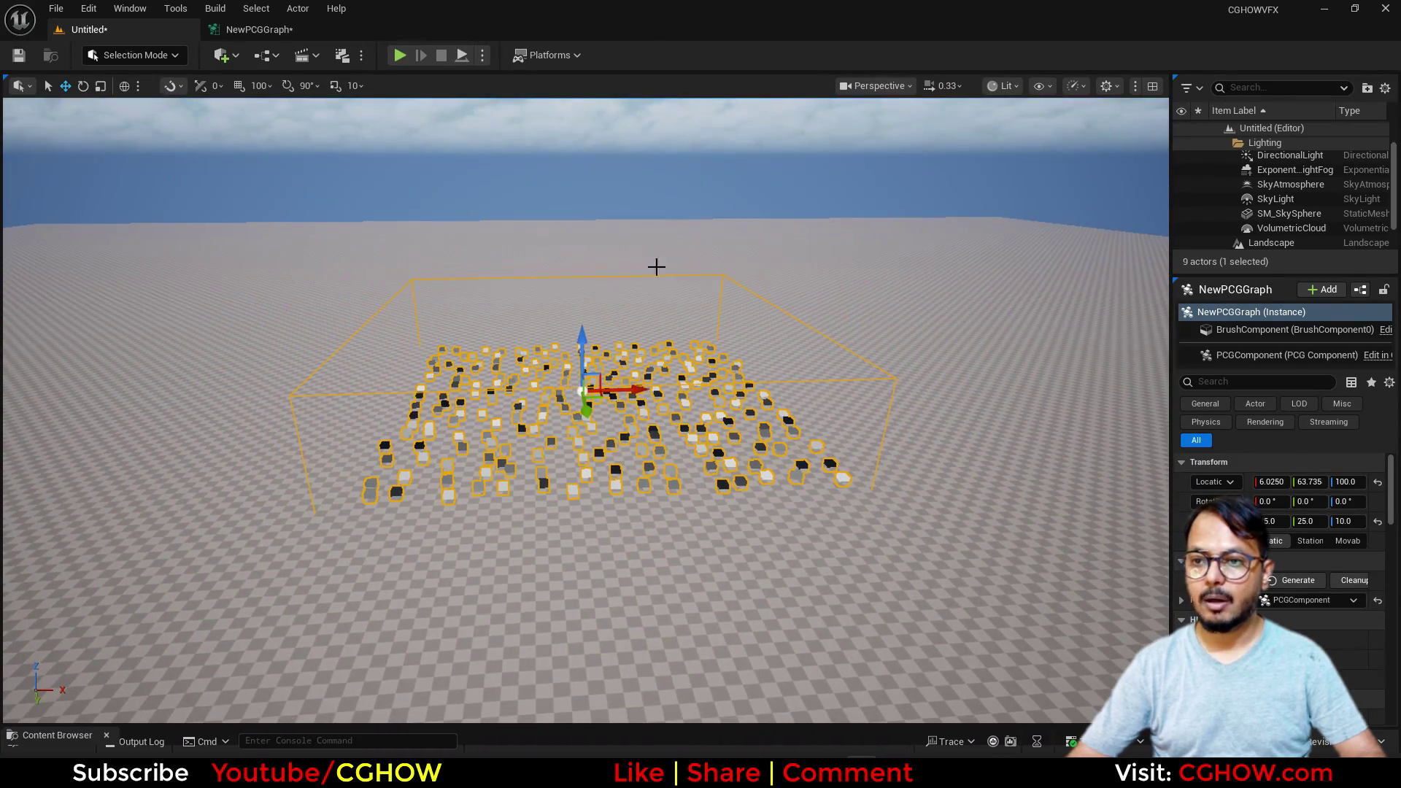
right_click_drag(635, 453, 759, 487)
key("a")
key("d")
right_click_drag(517, 401, 473, 432)
right_click(516, 297)
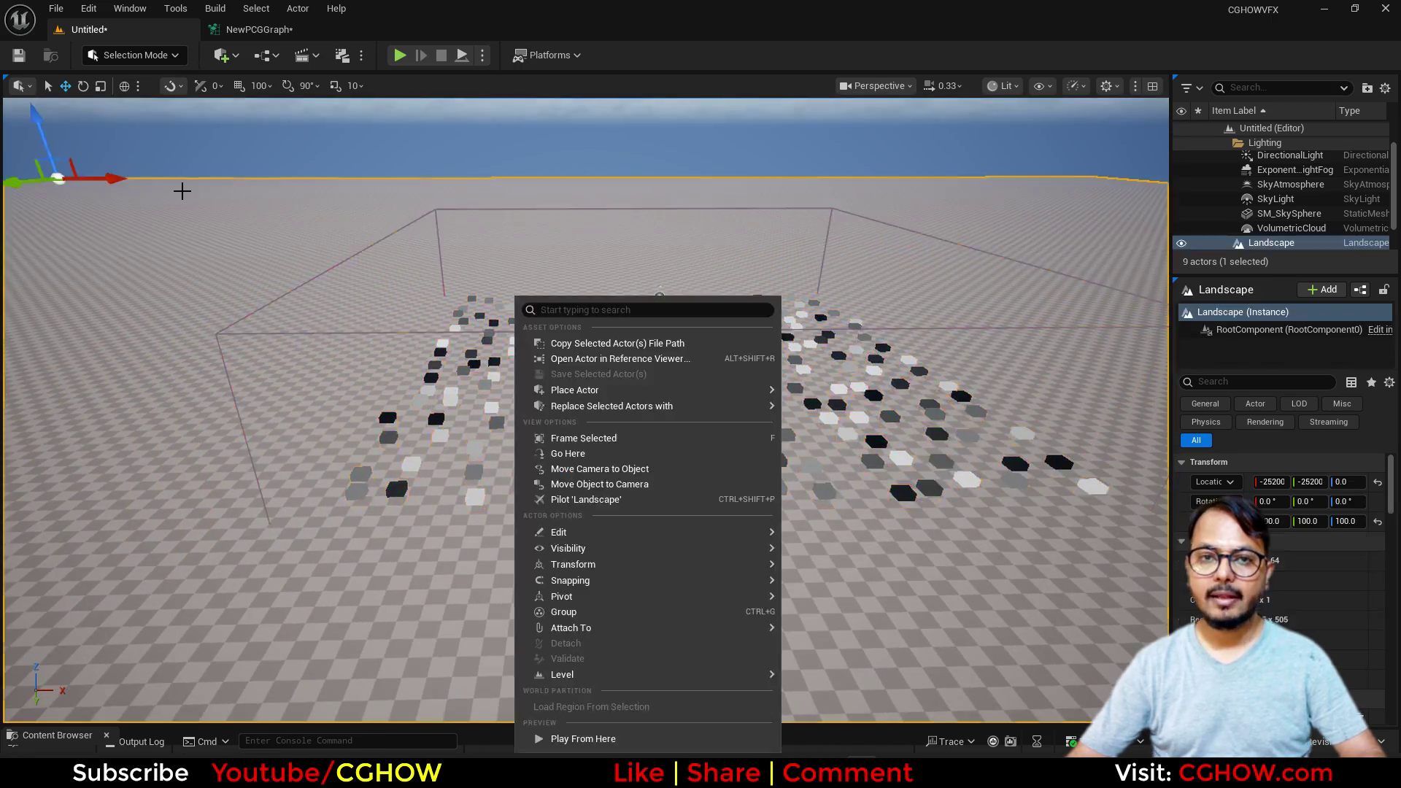
- Sculpt a hill under the near corner of the PCG volume in Landscape Mode, and return to Selection Mode
left_click(135, 55)
left_click(161, 98)
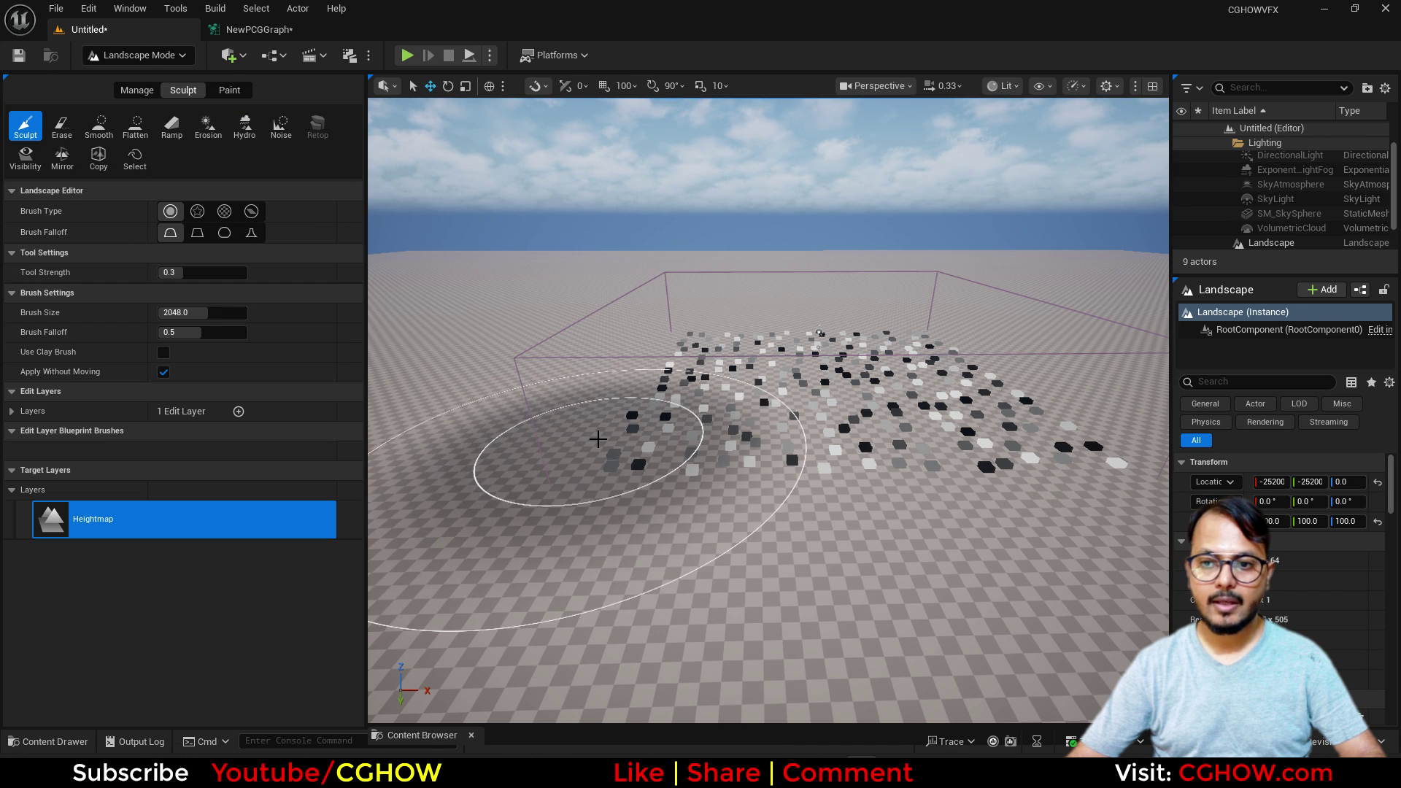
left_click_drag(594, 438, 695, 416)
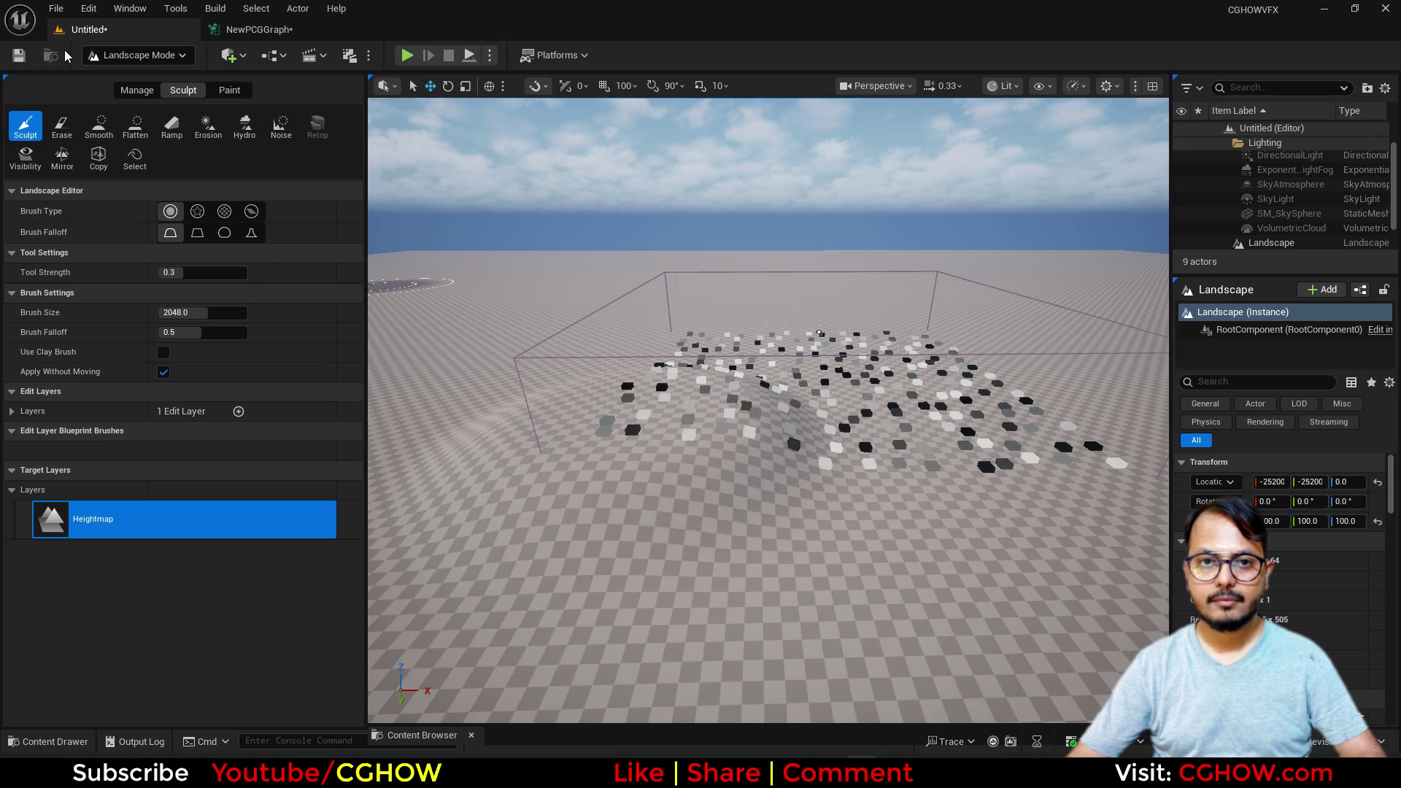
left_click(135, 55)
left_click(146, 79)
- Examine how the debug cubes follow the sculpted hill, and look up the graph's Force Regen command
scroll(702, 526, "up", 5)
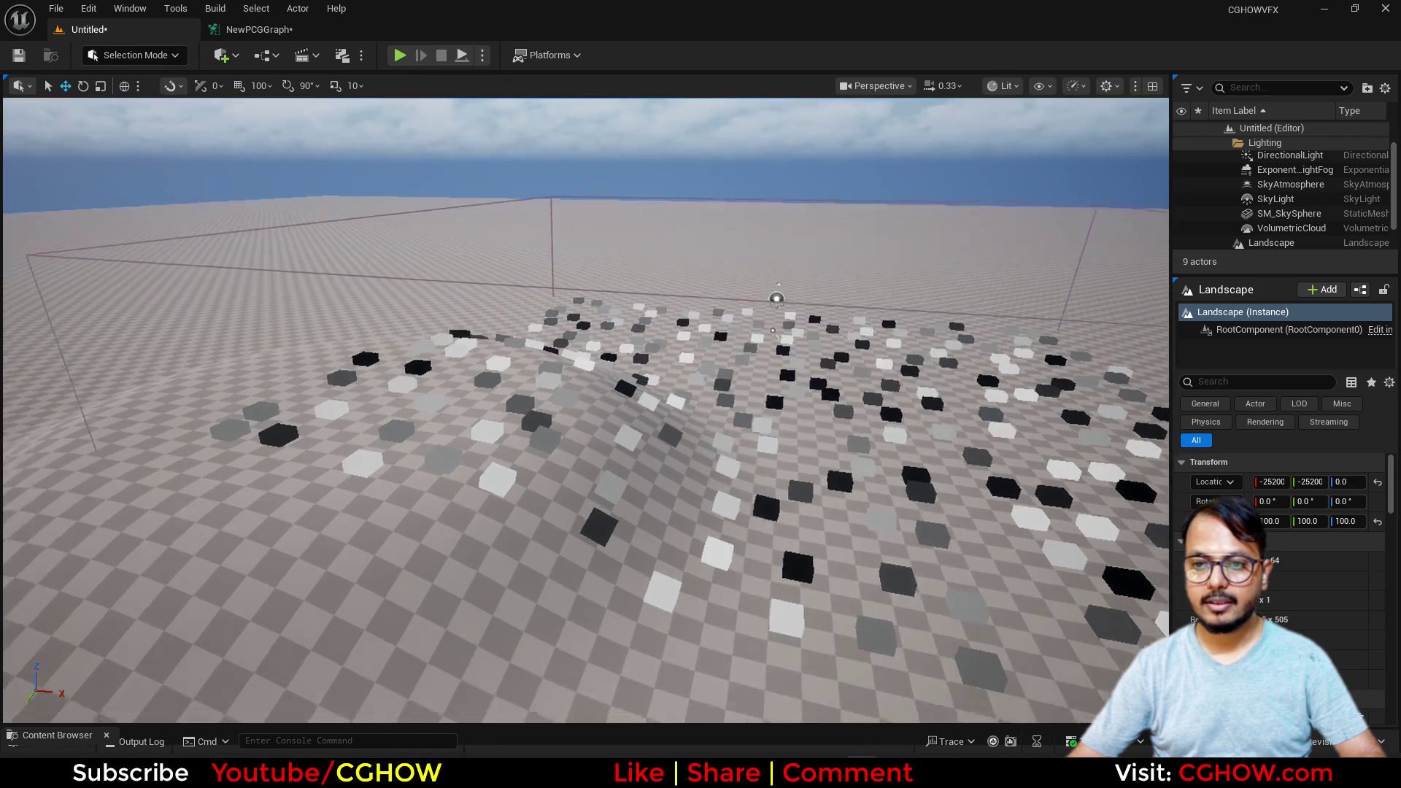
right_click(702, 526)
left_click(351, 342)
scroll(351, 341, "down", 5)
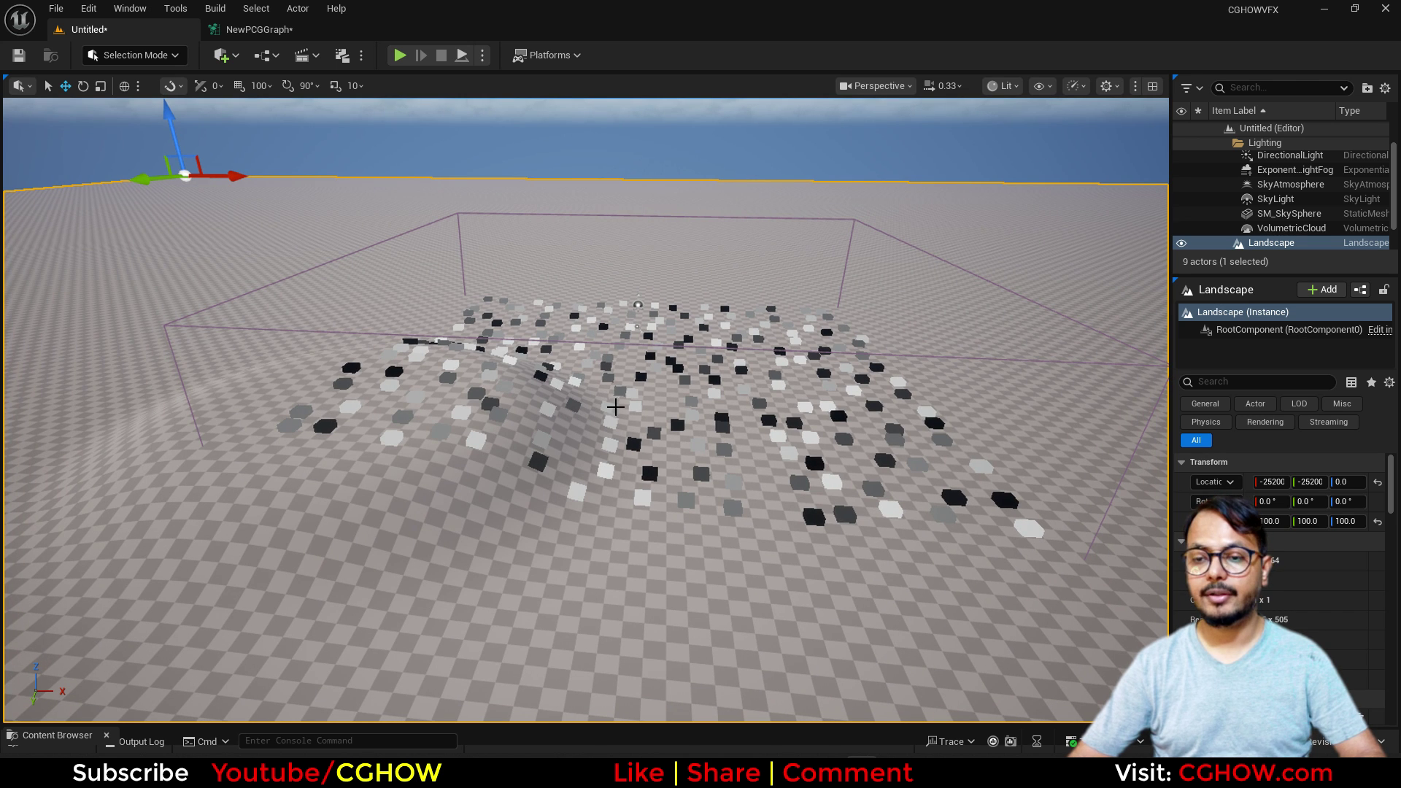
right_click_drag(615, 407, 499, 394)
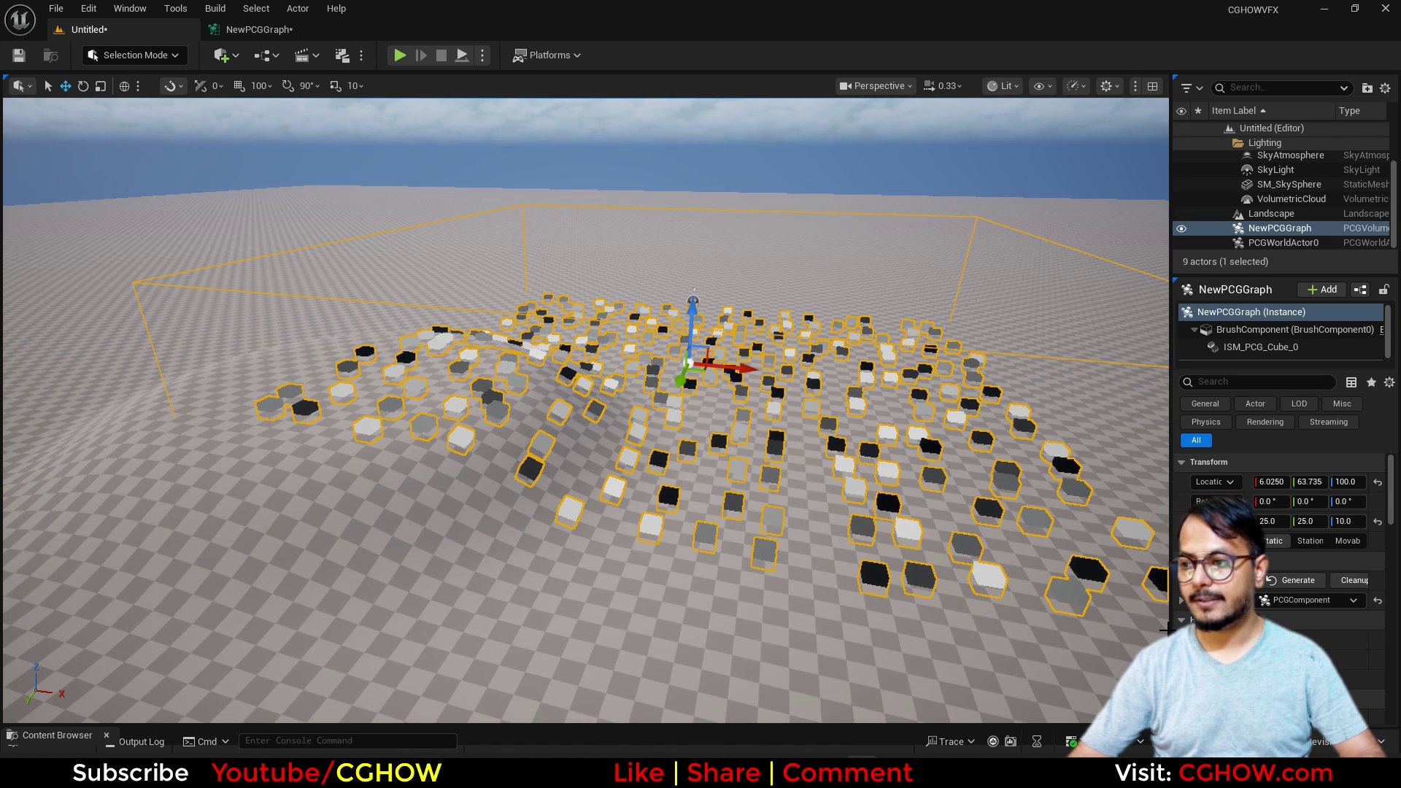
left_click(257, 30)
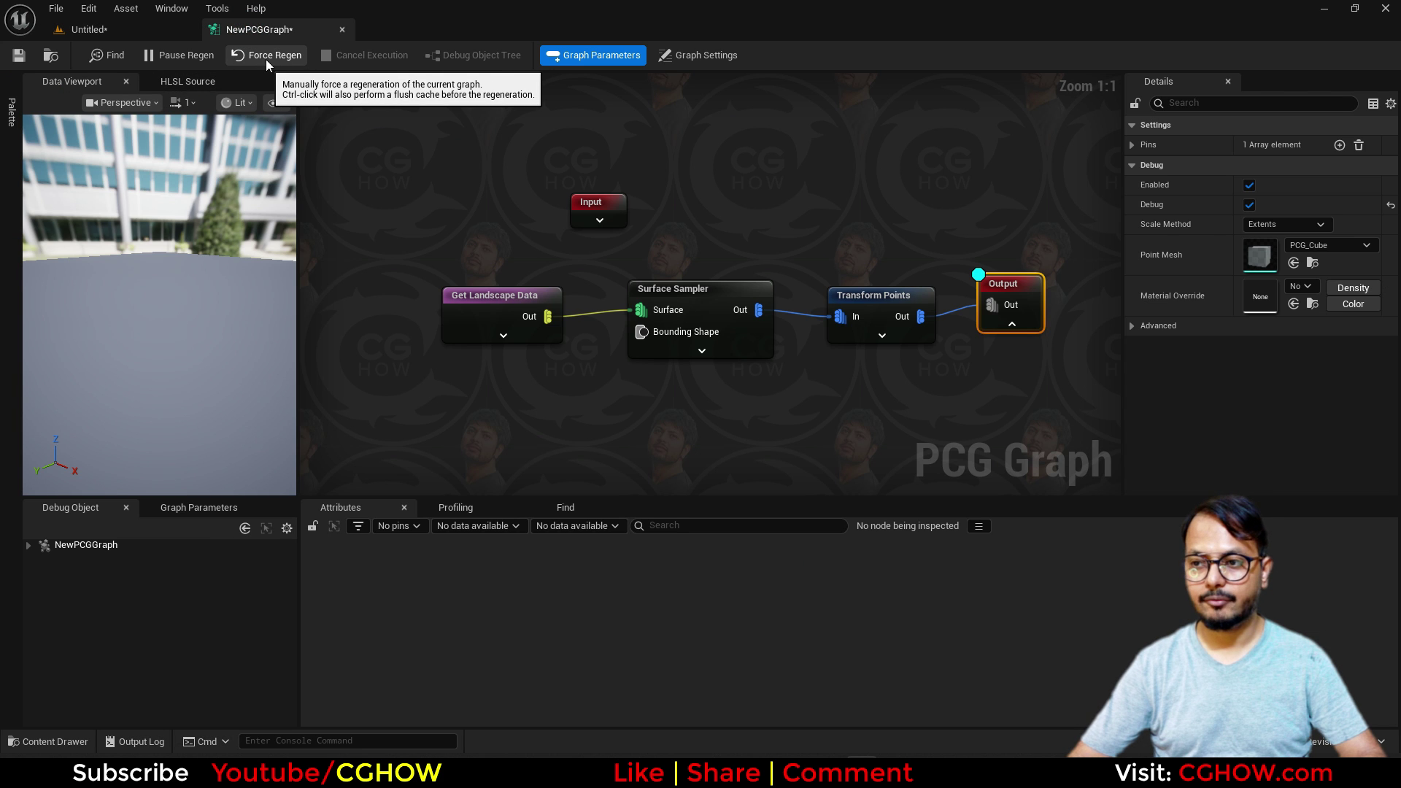
left_click(126, 31)
right_click_drag(610, 424, 645, 413)
right_click(656, 426)
mouse_move(702, 675)
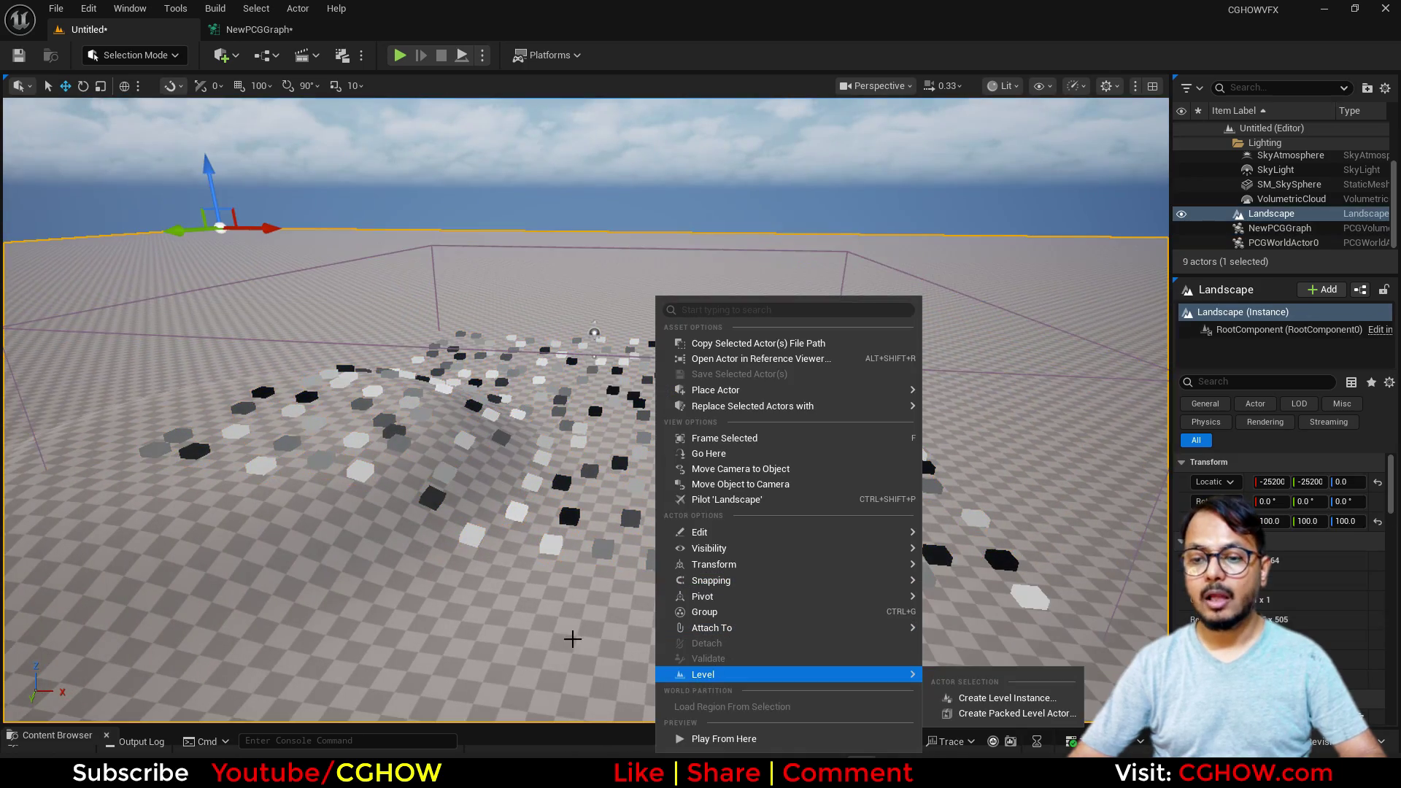
left_click_drag(542, 726, 547, 689)
scroll(547, 359, "down", 5)
right_click_drag(547, 359, 569, 384)
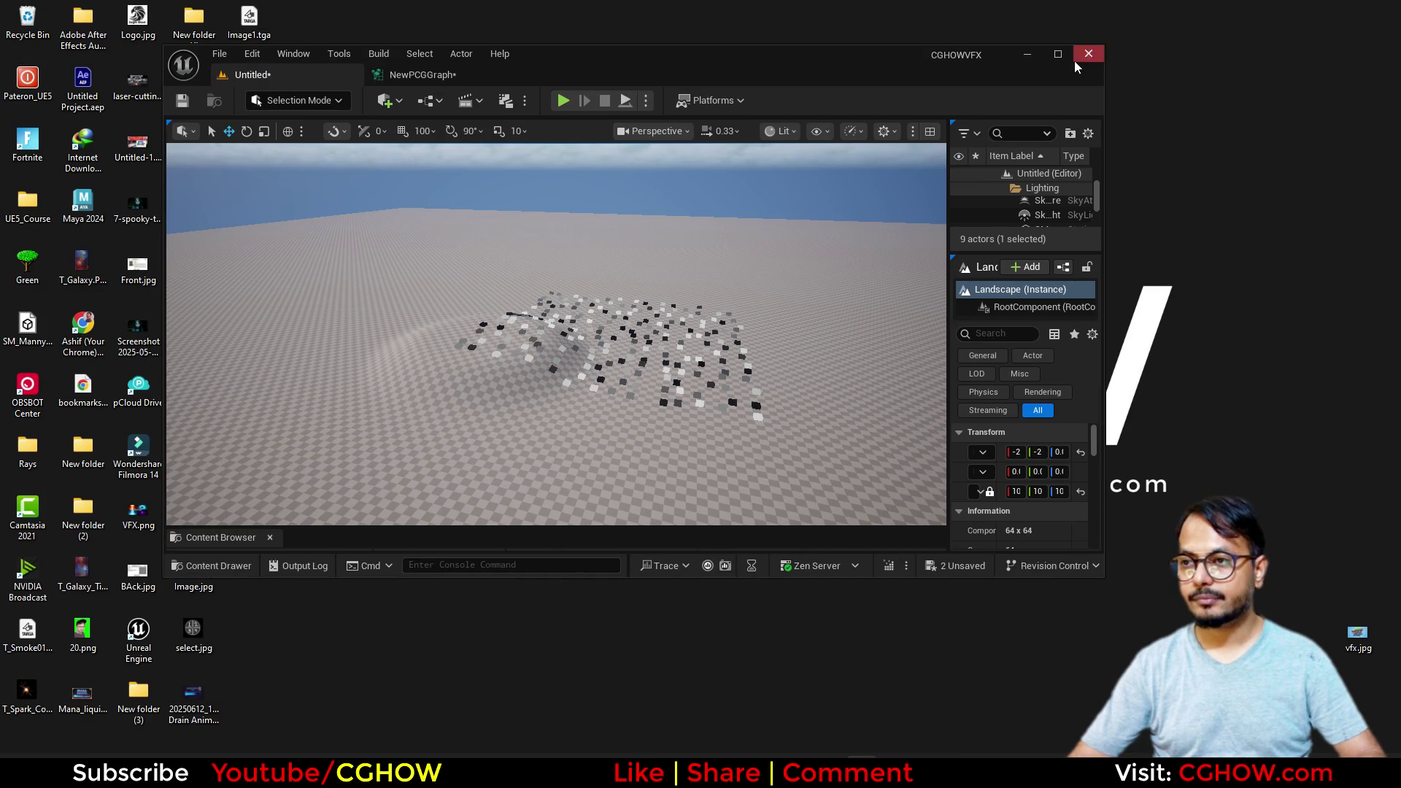
- Create a Niagara system from the Fountain template in the PCG_Niagara_01 folder, keep its default name, and open it
left_click(1057, 54)
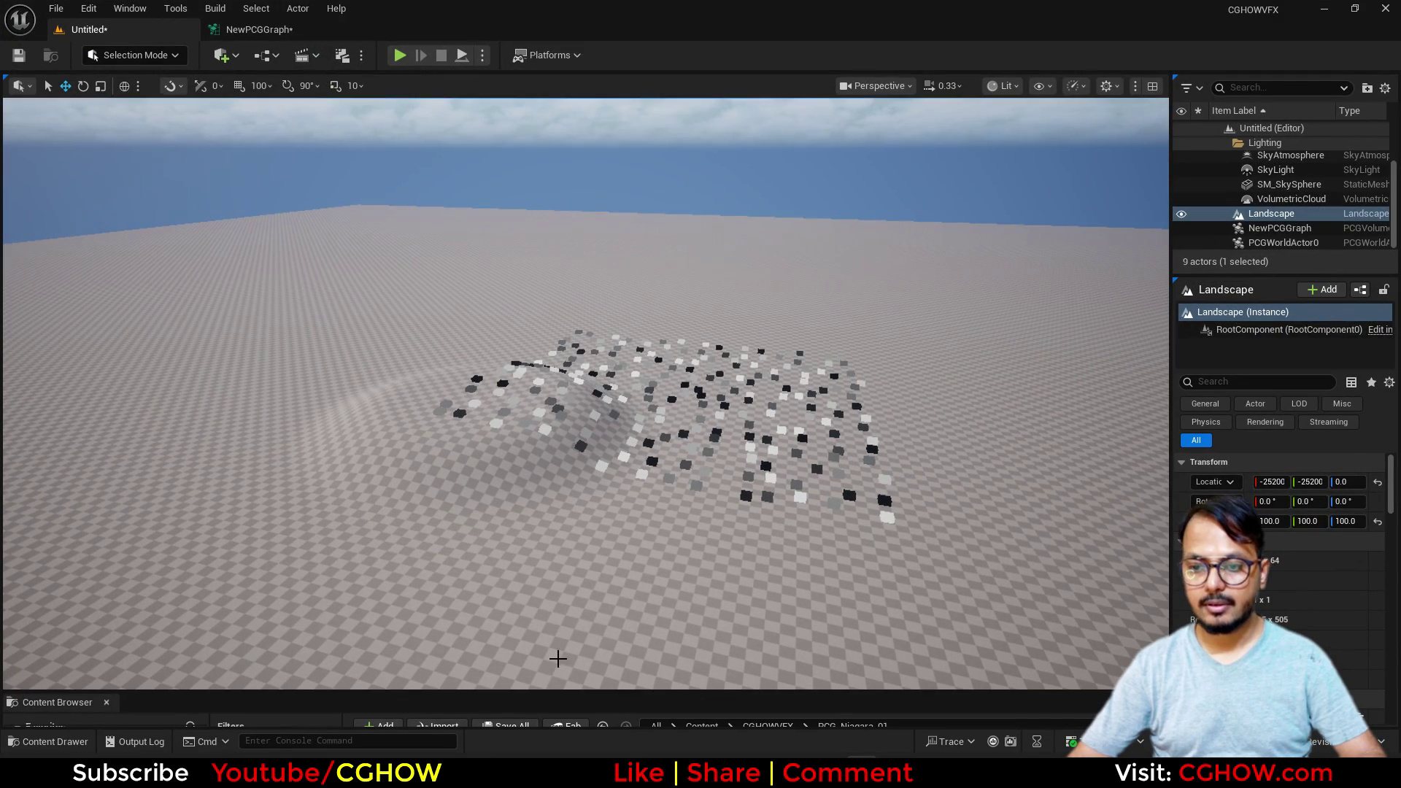
left_click_drag(543, 691, 544, 427)
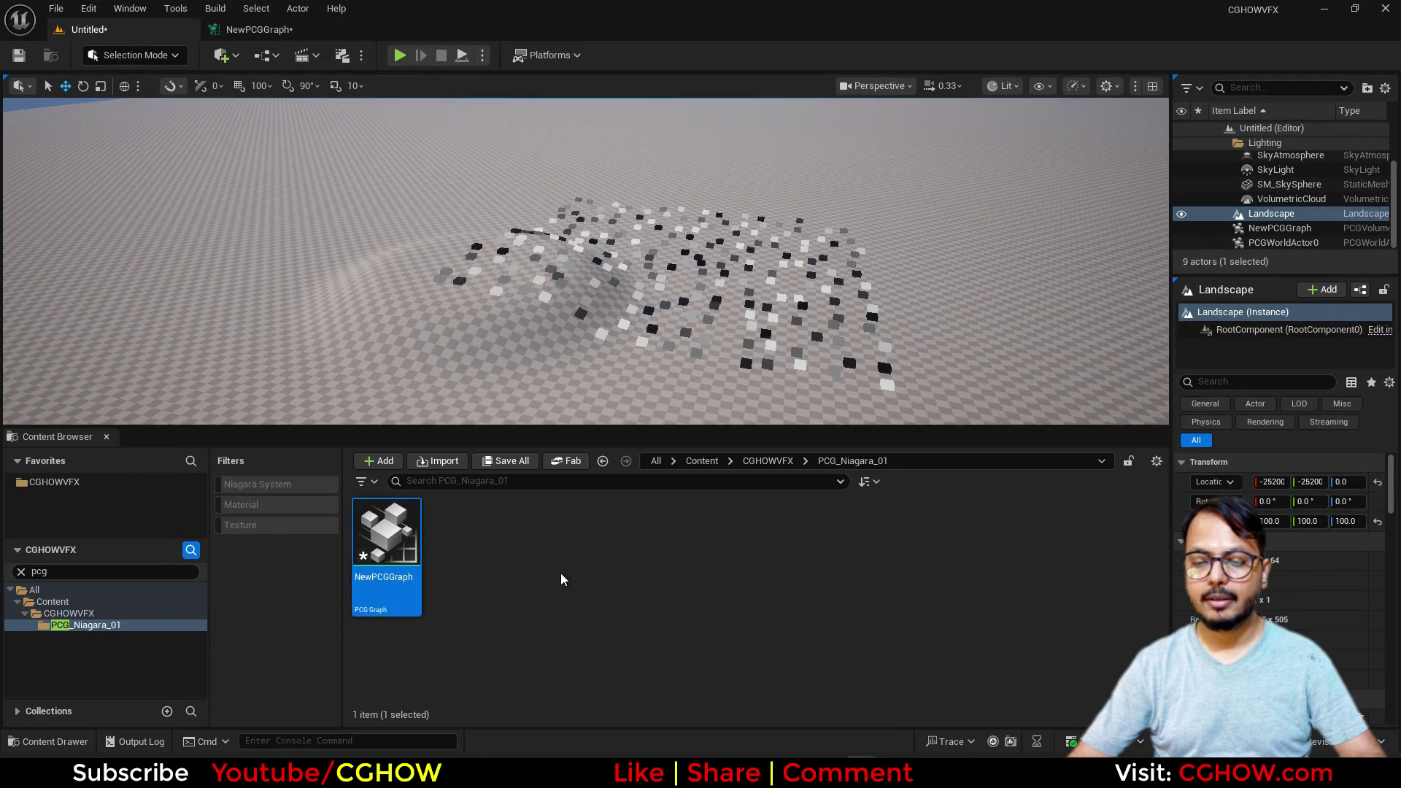
right_click(563, 578)
left_click(617, 408)
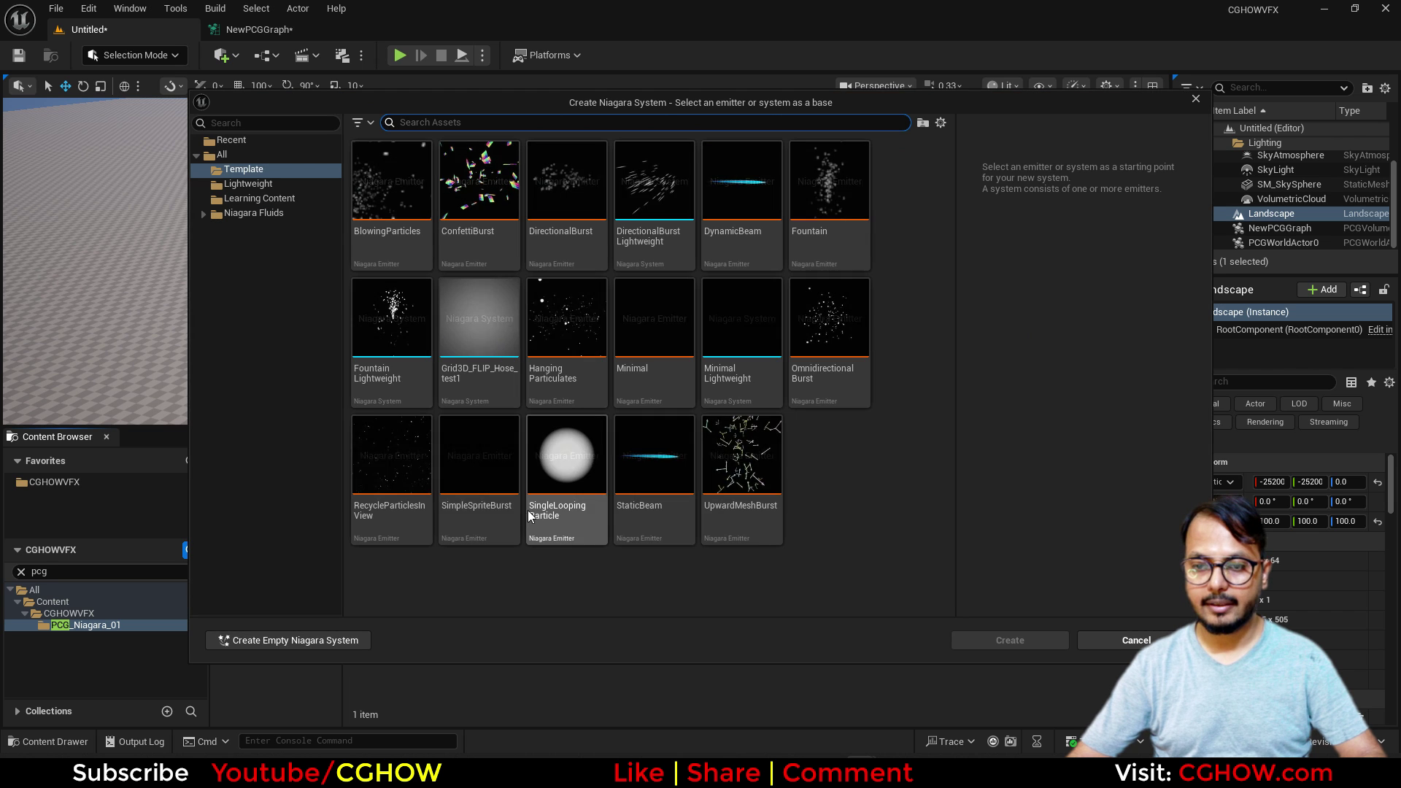
double_click(803, 199)
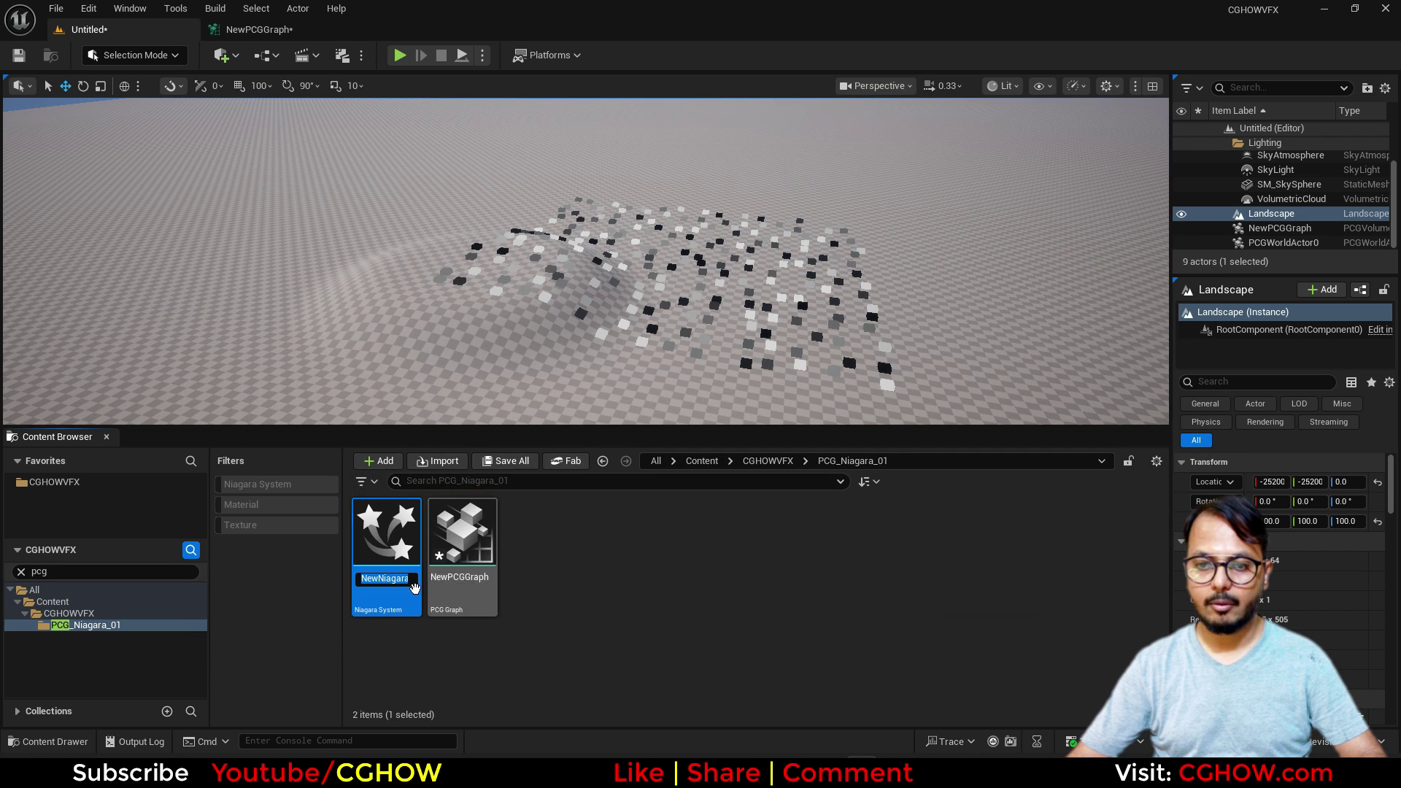
key("Return")
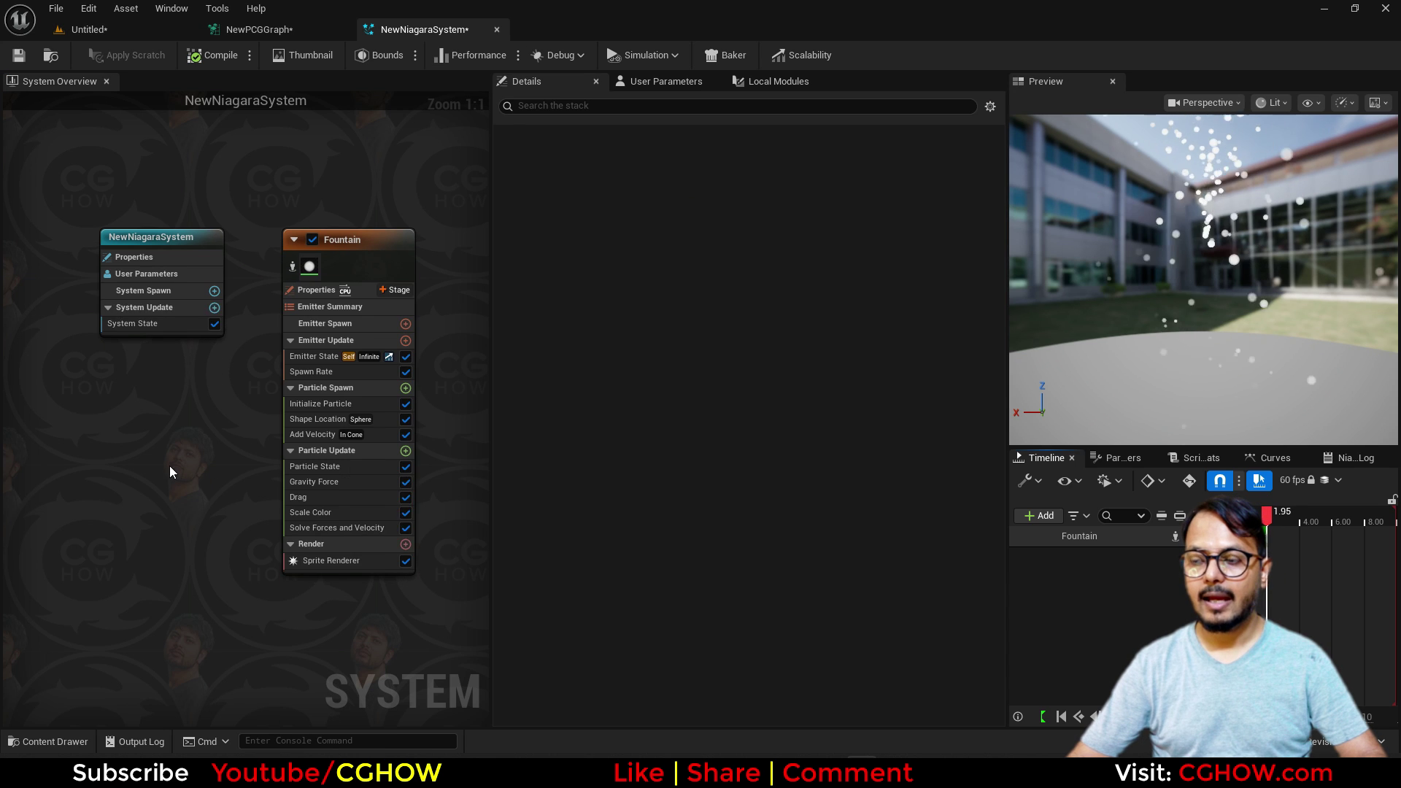
- Make the Fountain particles red by setting green and blue to 0 in the Initialize Particle color
left_click(290, 353)
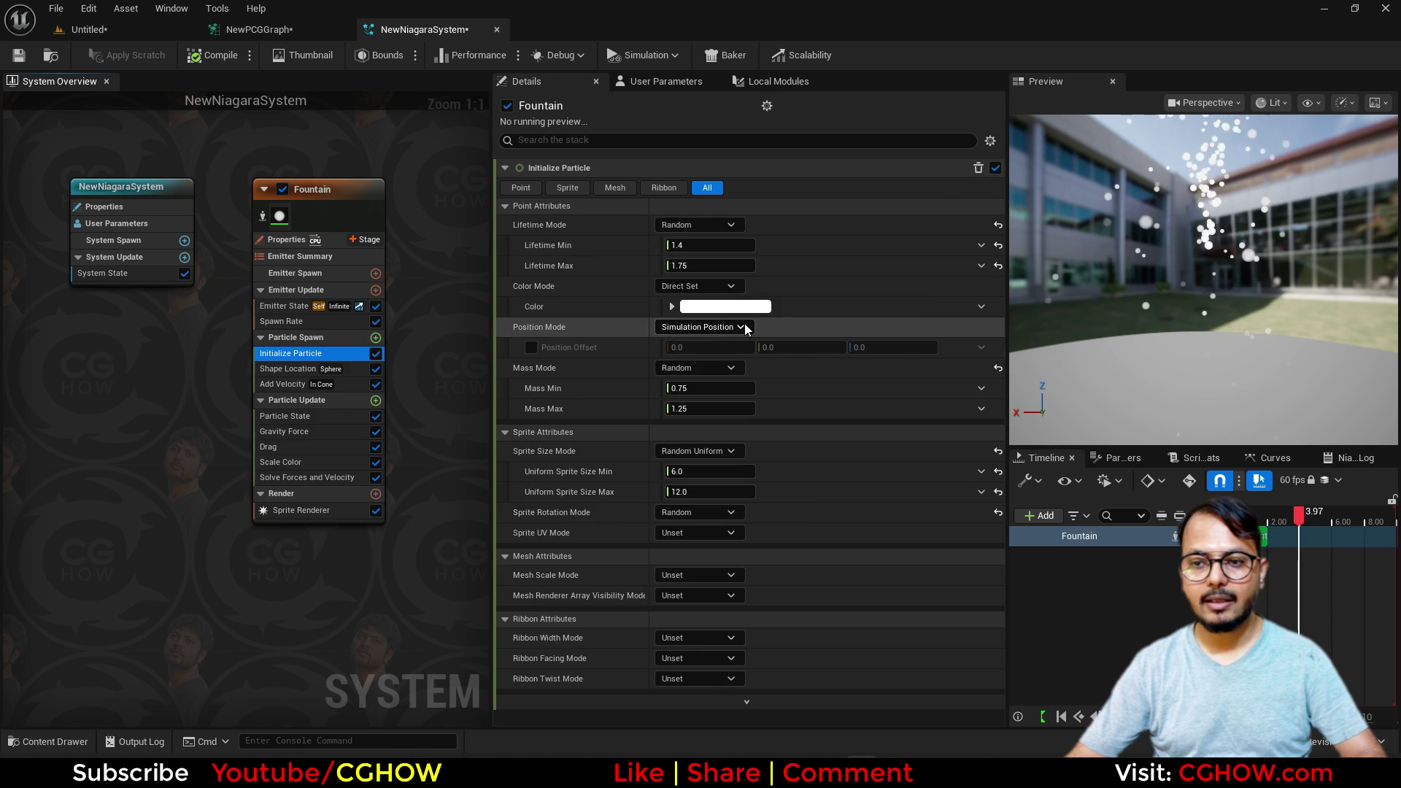
left_click(671, 307)
left_click(721, 339)
type("0")
key("Tab")
type("0")
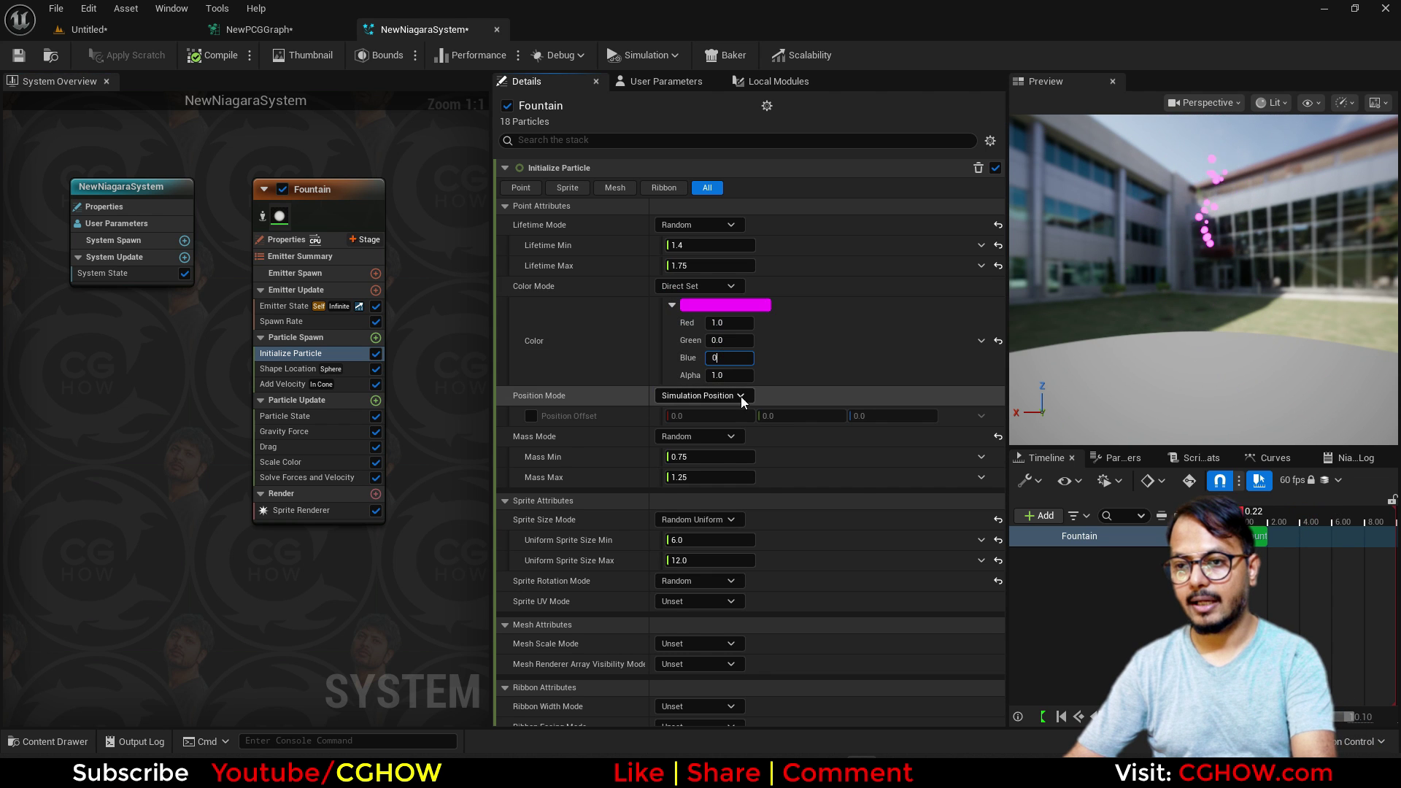
key("Return")
- Return to the Untitled level and save the NewNiagaraSystem asset
right_click_drag(216, 197, 233, 295)
right_click(232, 296)
left_click(123, 30)
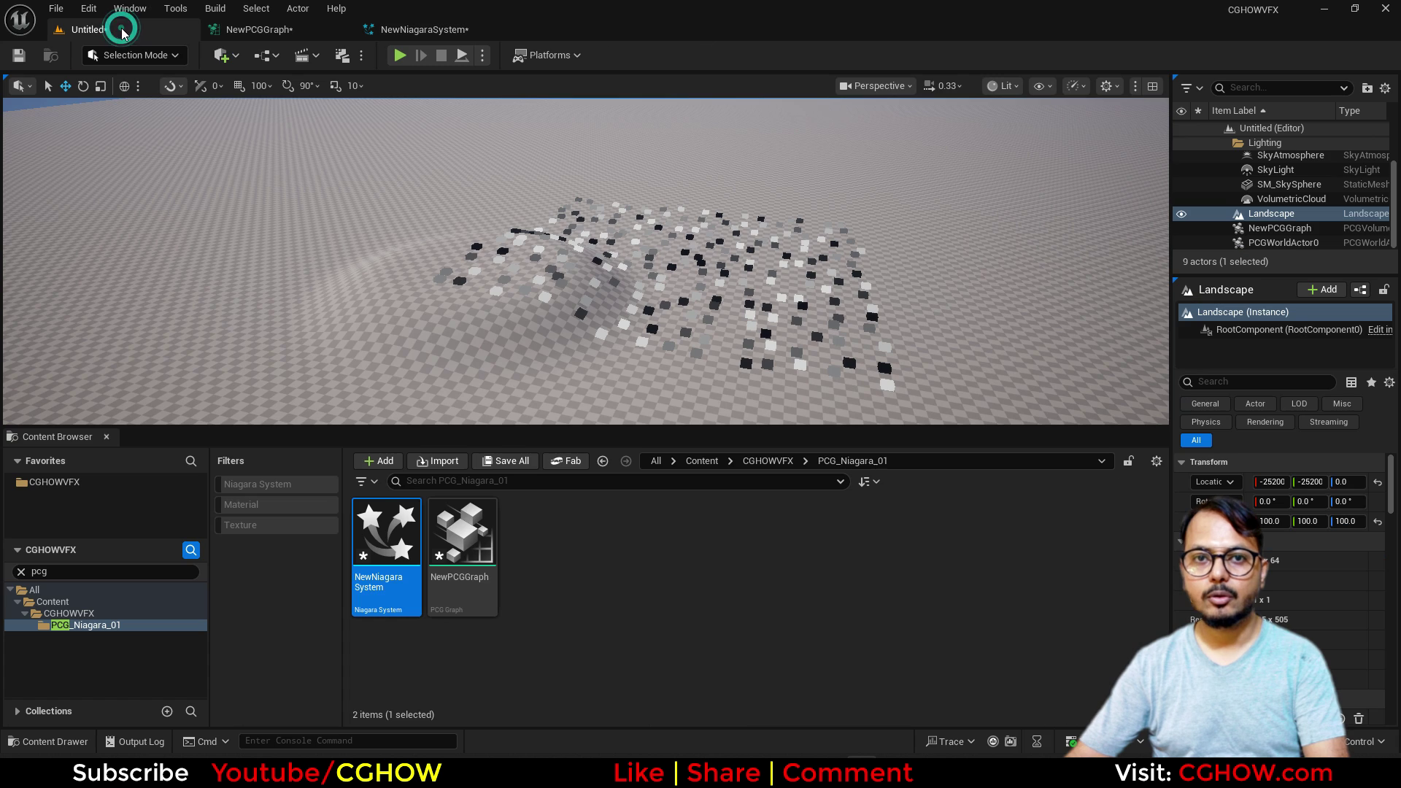
right_click(366, 522)
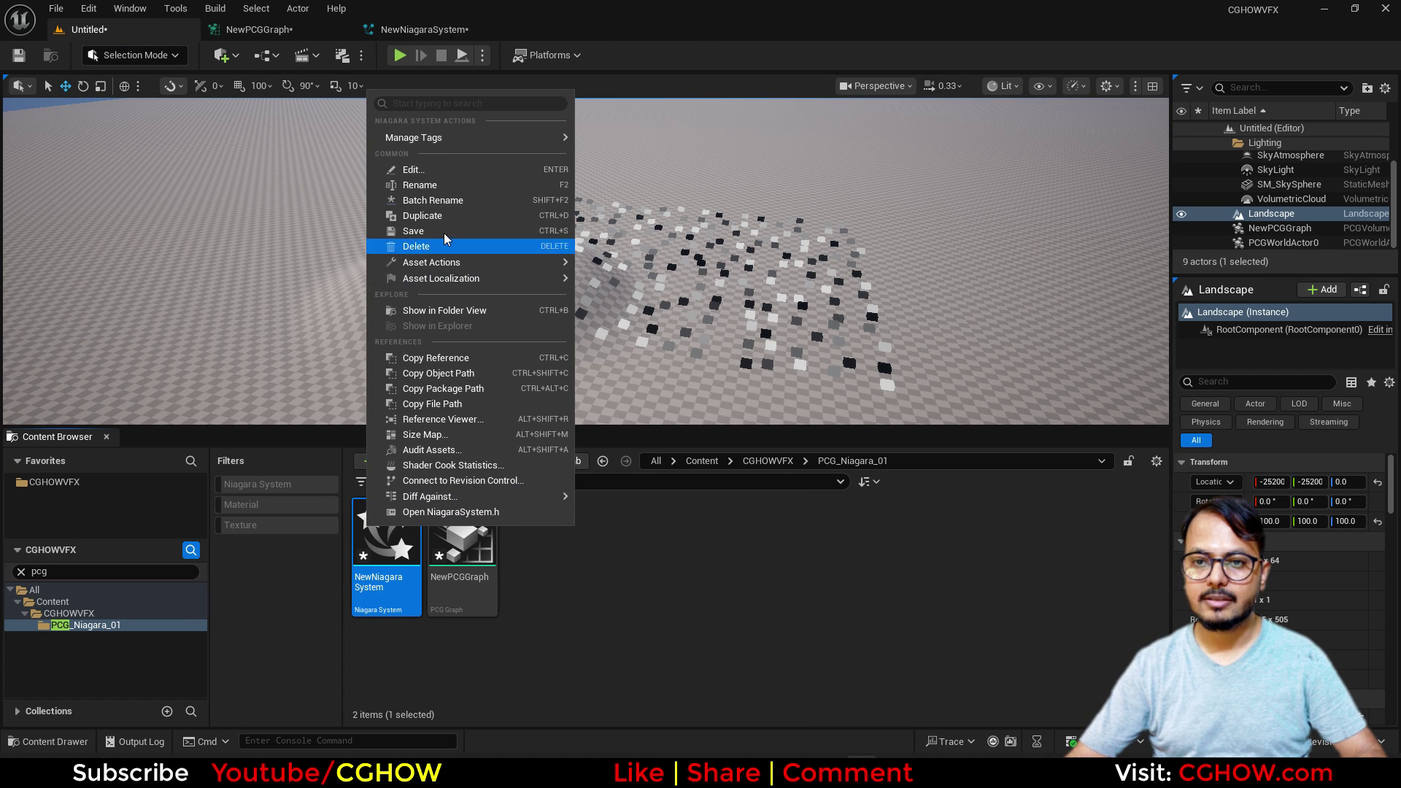
left_click(437, 231)
- Move the Output node of NewPCGGraph farther away and add a Spawn Actor node fed by the Transform Points output
double_click(493, 567)
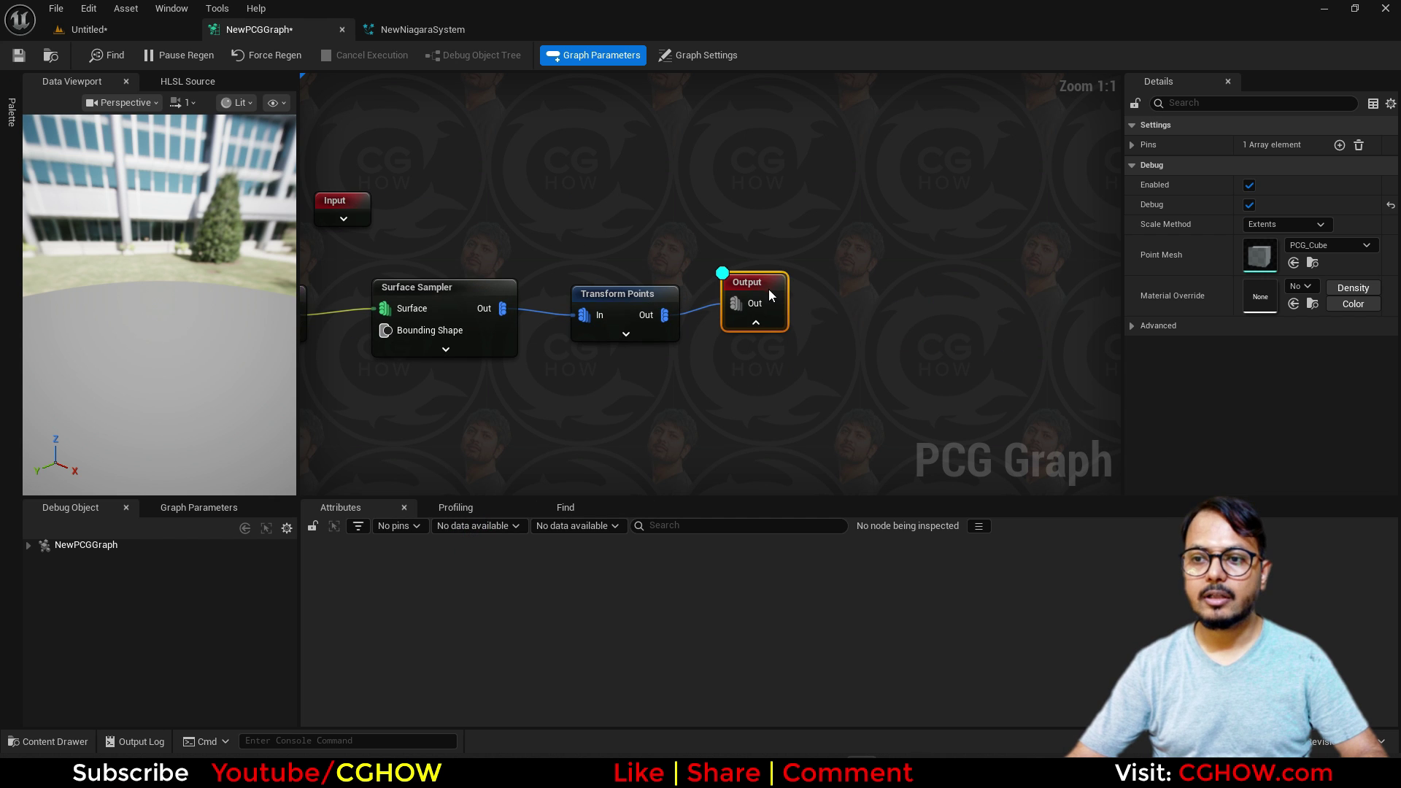
left_click_drag(768, 289, 887, 247)
right_click(704, 337)
type("sp")
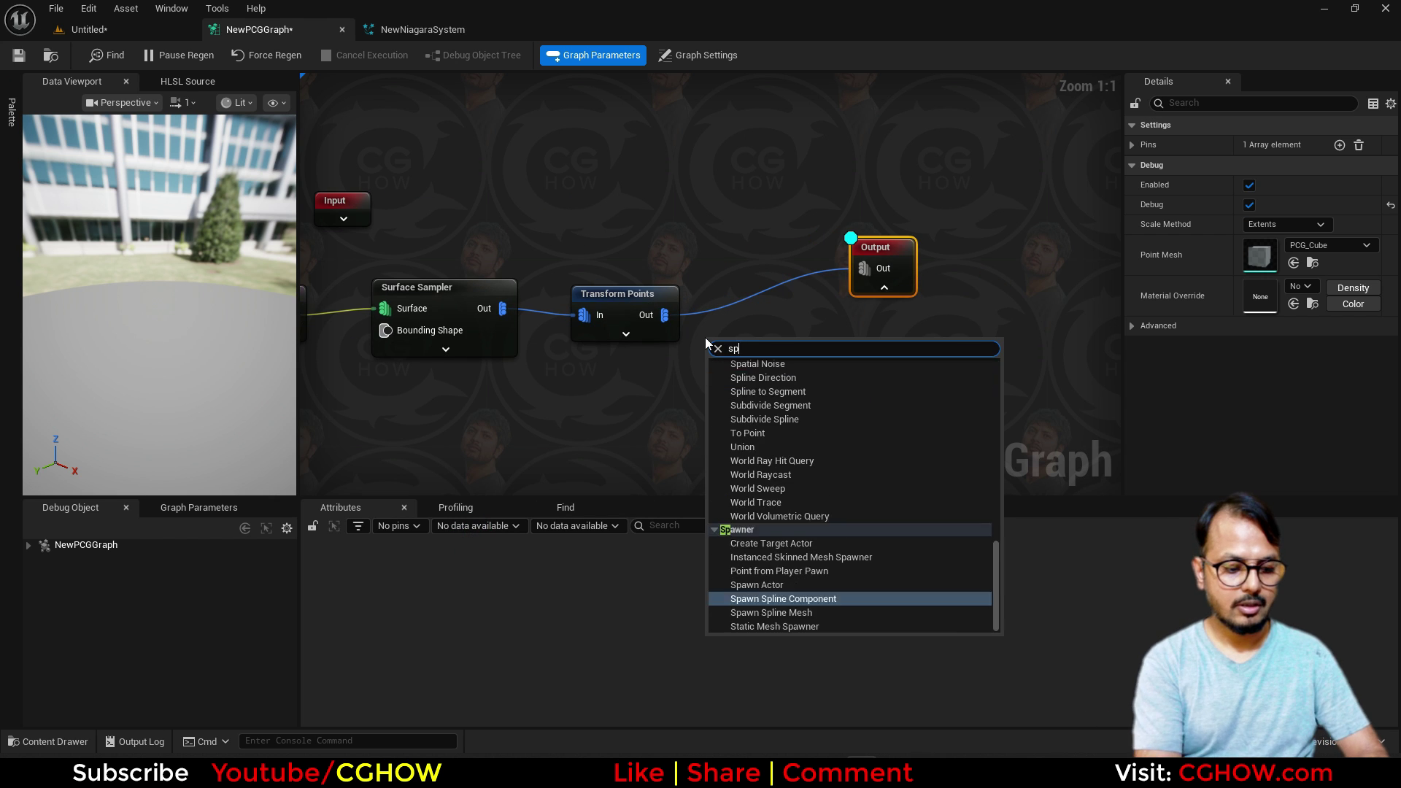
type("awn ac")
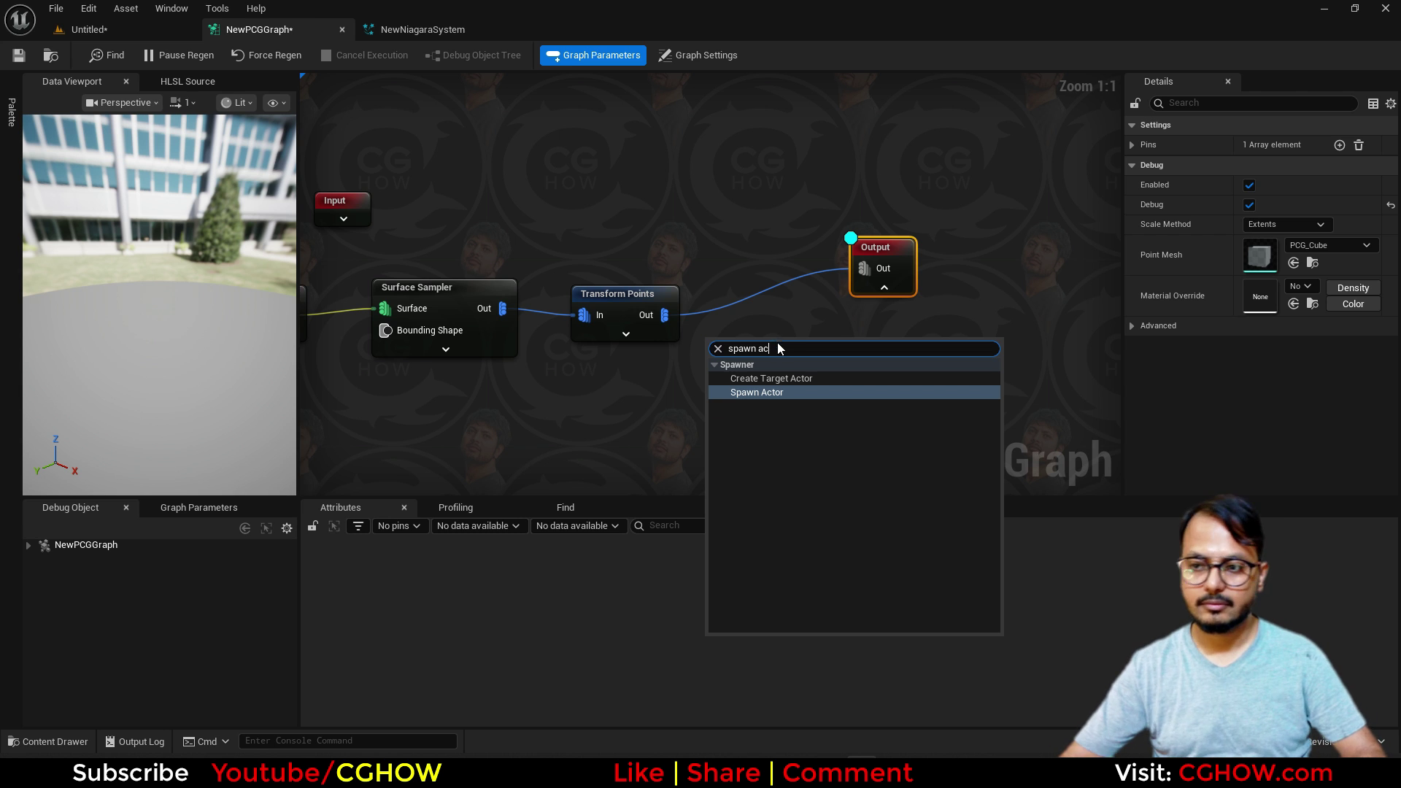
left_click(751, 392)
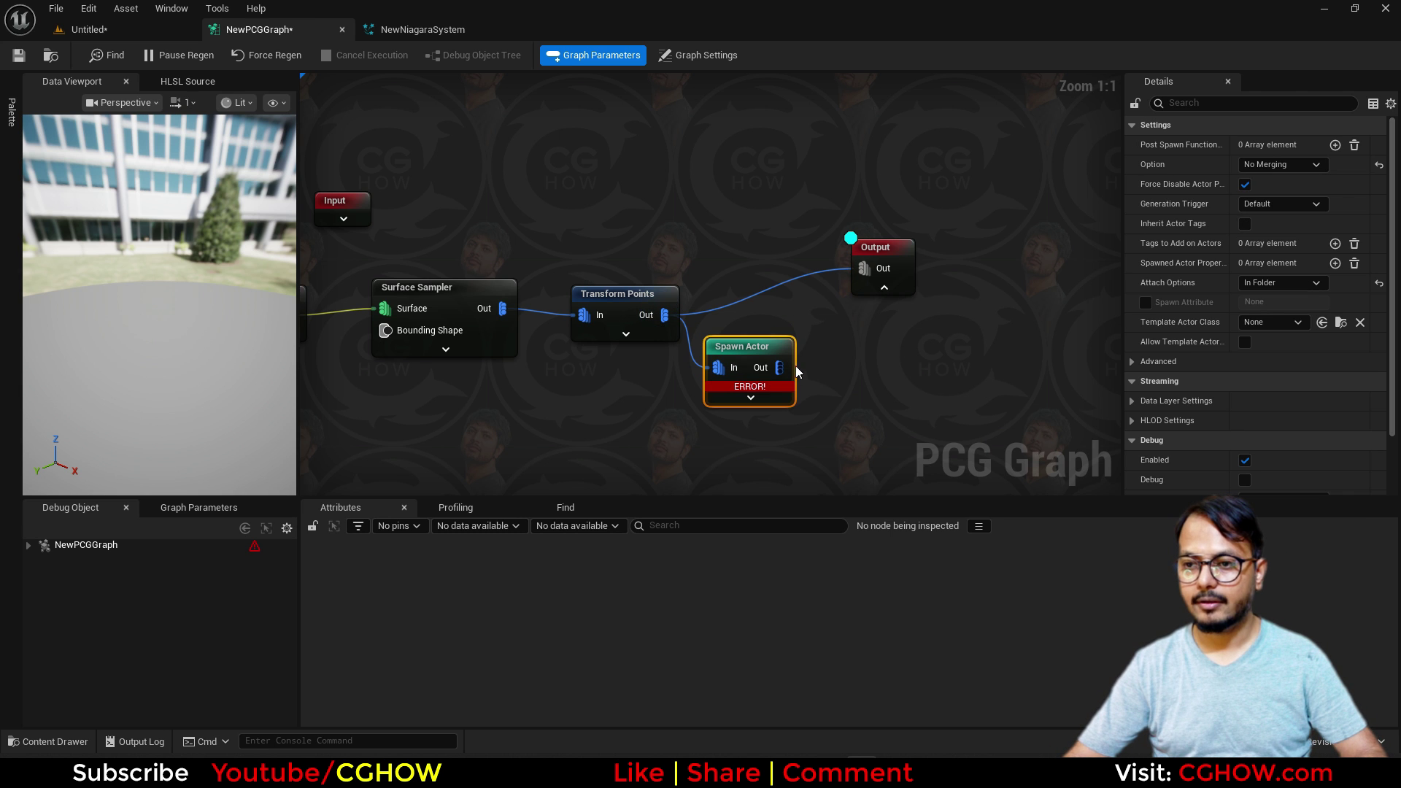
- Connect the Spawn Actor output to the Output node, remove its Transform Points link, and align Spawn Actor between the two nodes
left_click_drag(845, 292, 860, 270)
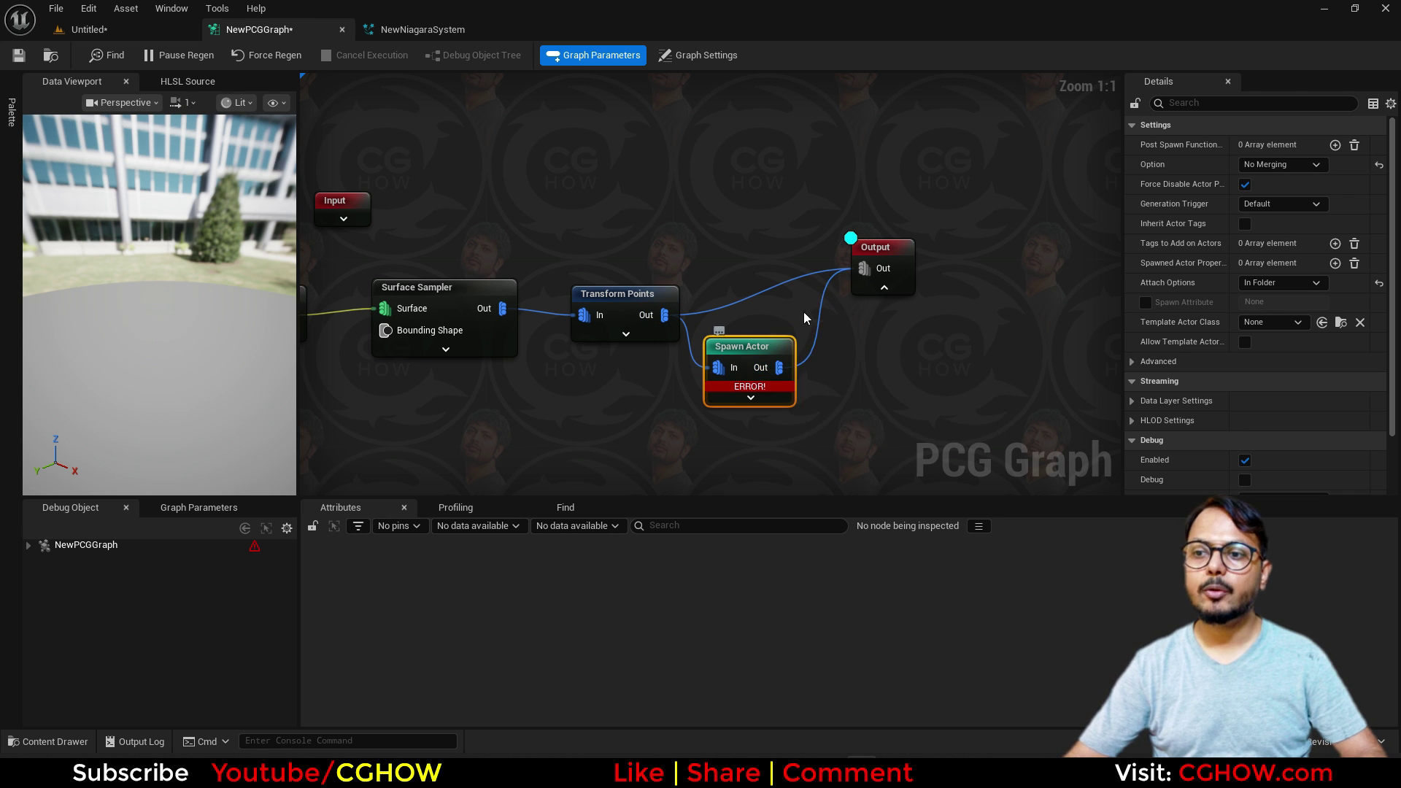
left_click(858, 266, "alt")
left_click_drag(779, 368, 868, 270)
left_click_drag(741, 352, 752, 299)
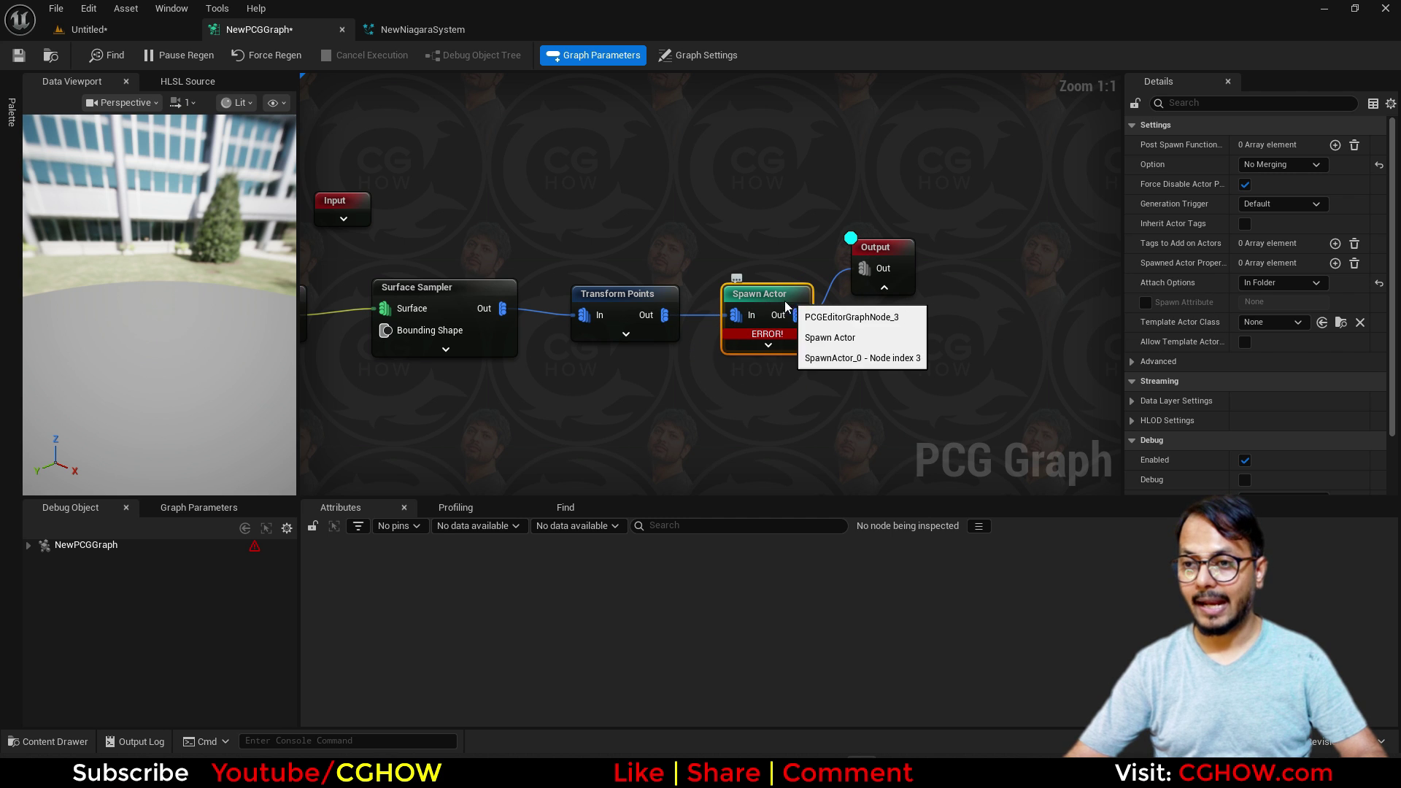
left_click(1287, 324)
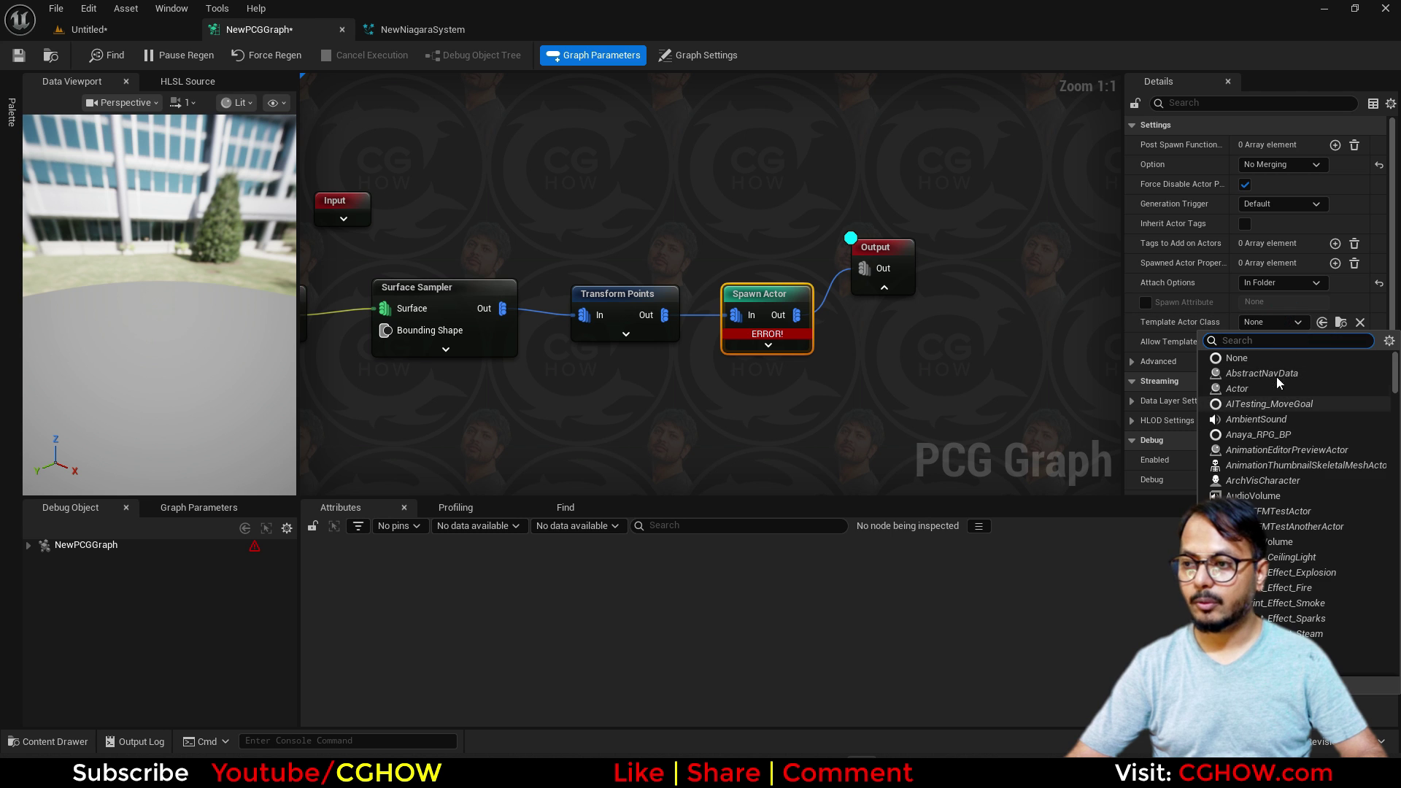
scroll(1271, 393, "down", 1)
scroll(1289, 393, "up", 1)
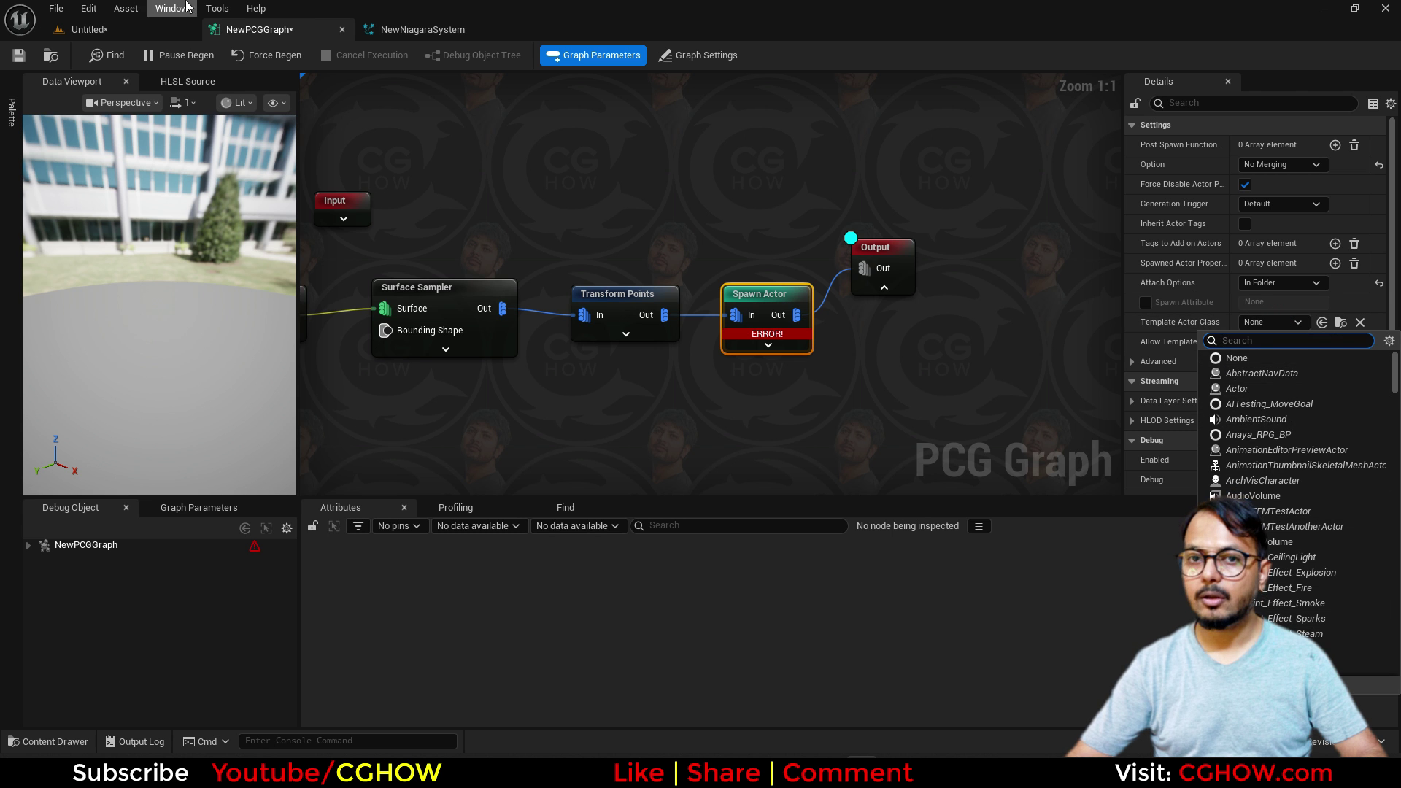
- Create an Actor-based Blueprint class in the PCG_Niagara_01 folder and assign it as the Spawn Actor node's Template Actor Class
left_click(149, 29)
right_click(534, 576)
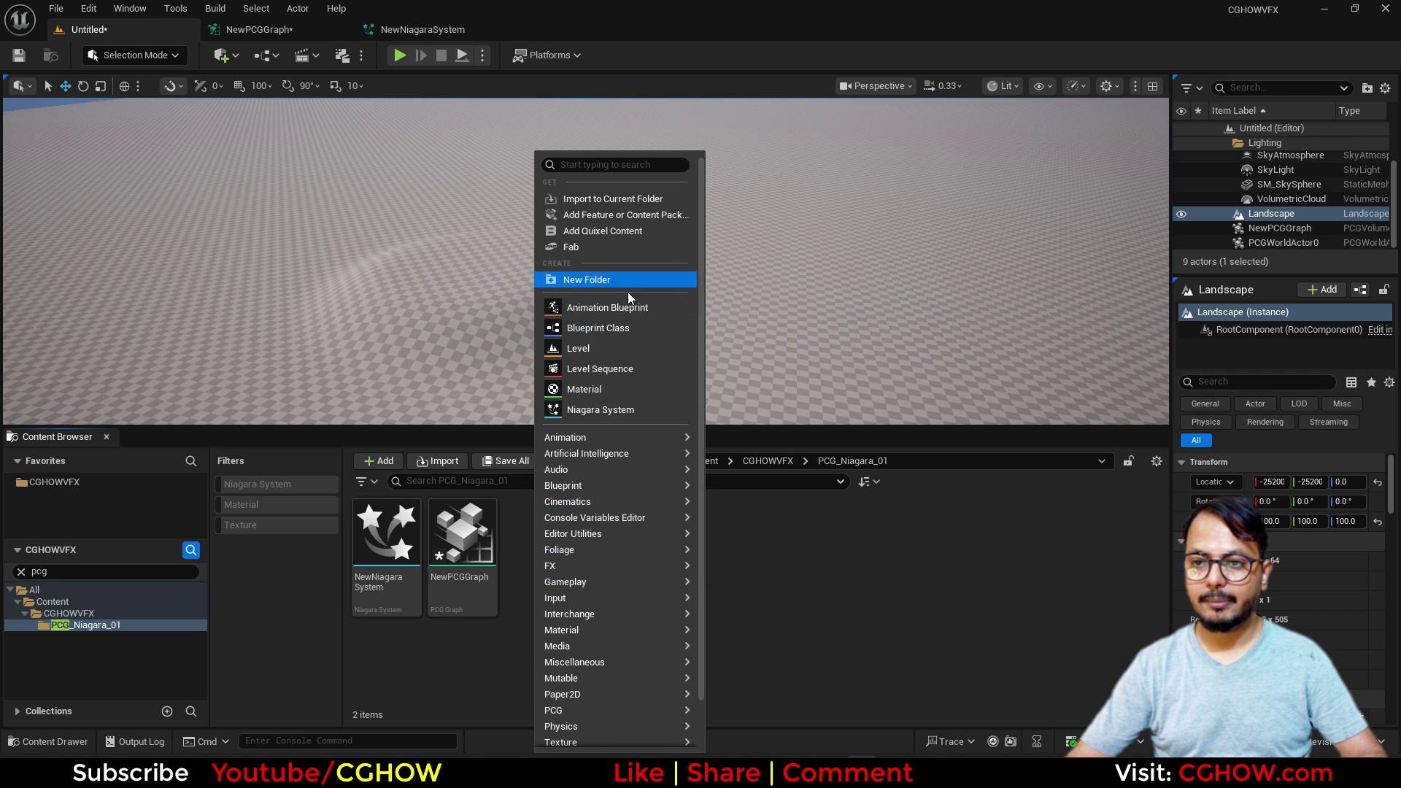
right_click(873, 610)
right_click(872, 610)
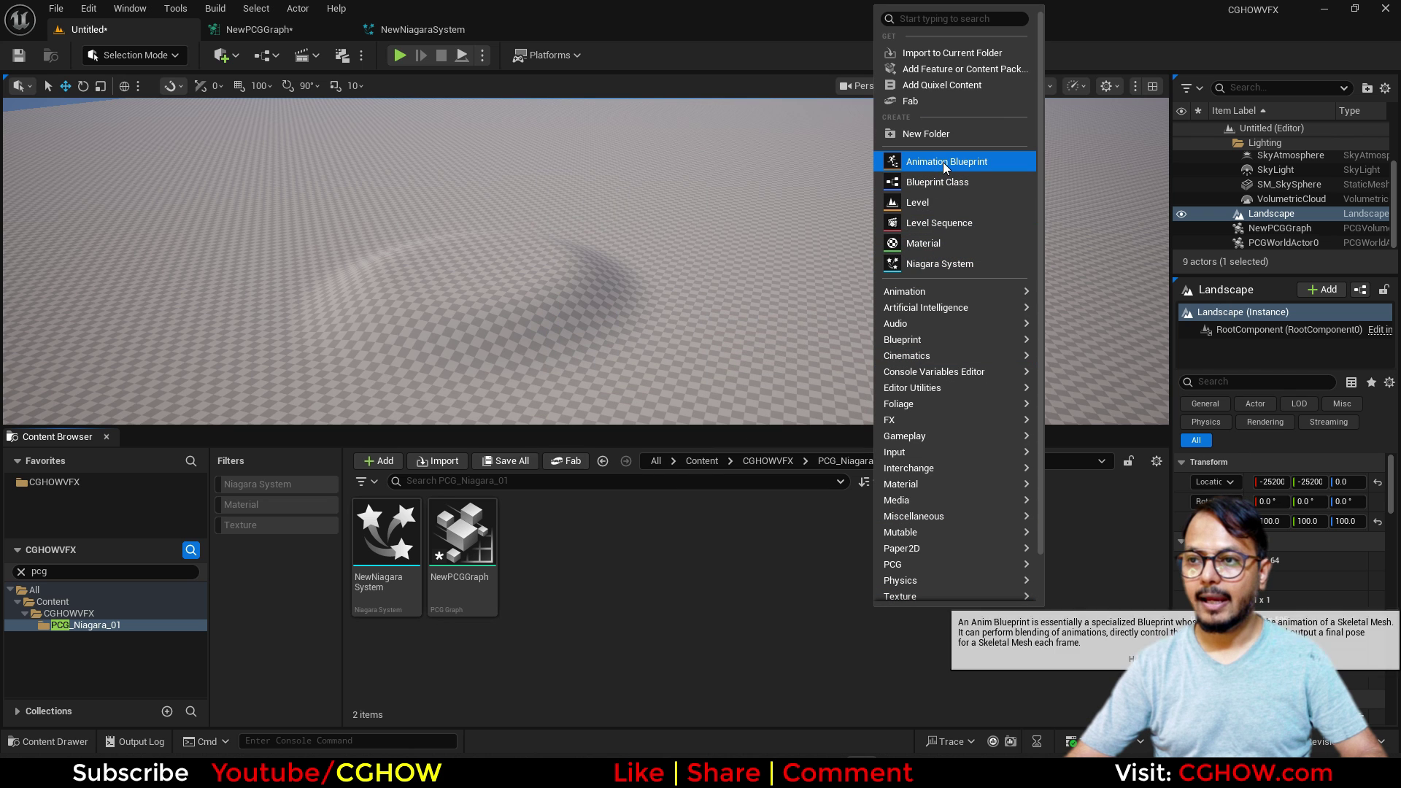
left_click(922, 194)
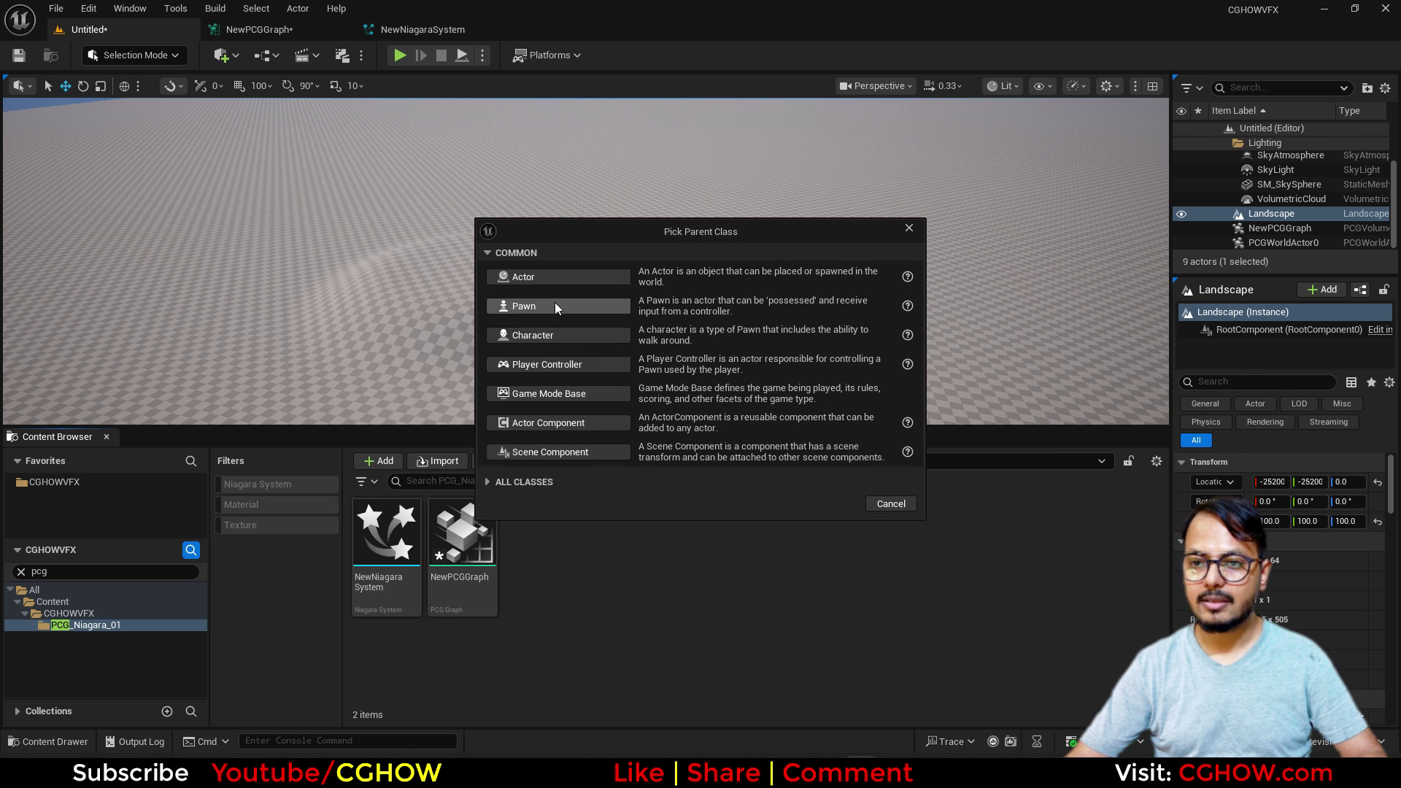
left_click(548, 275)
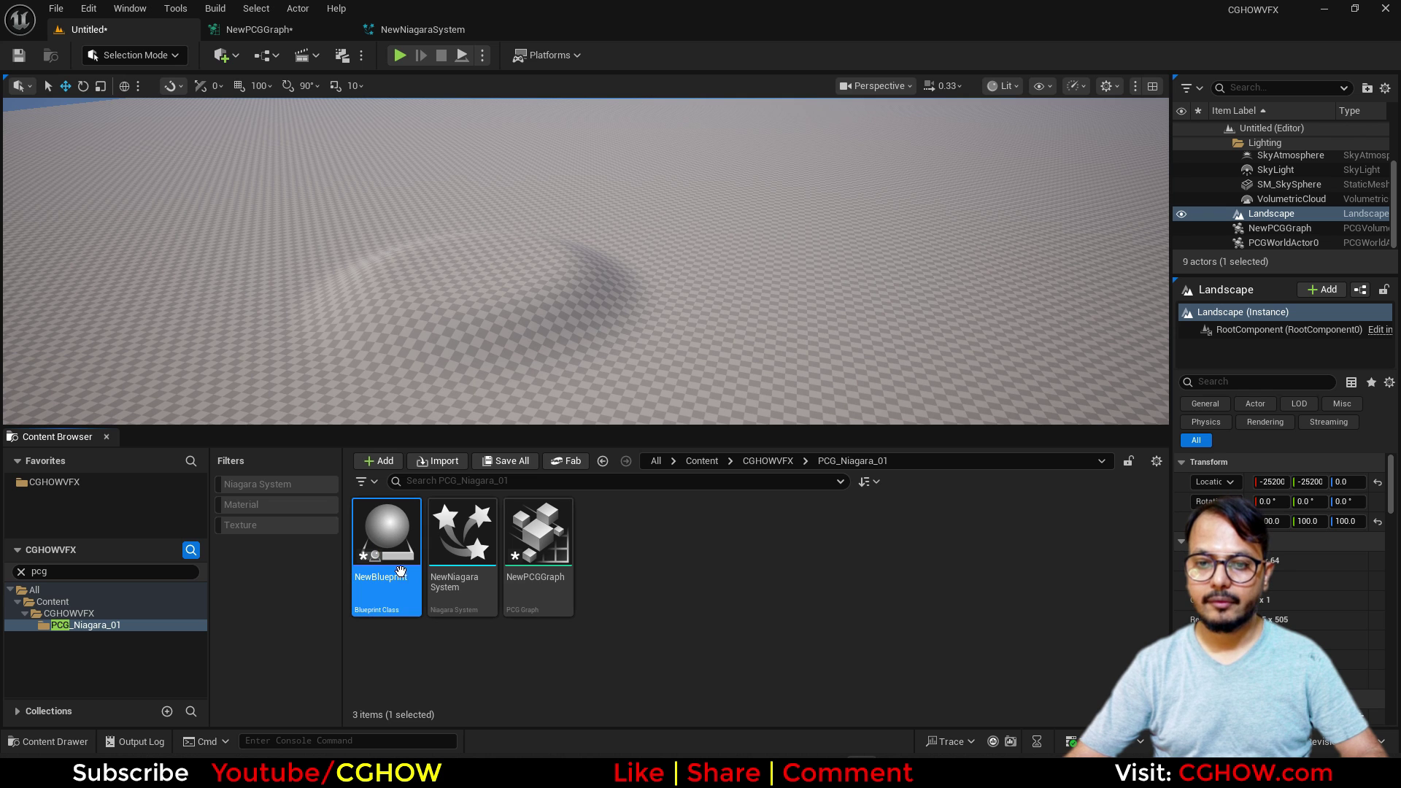
left_click(259, 30)
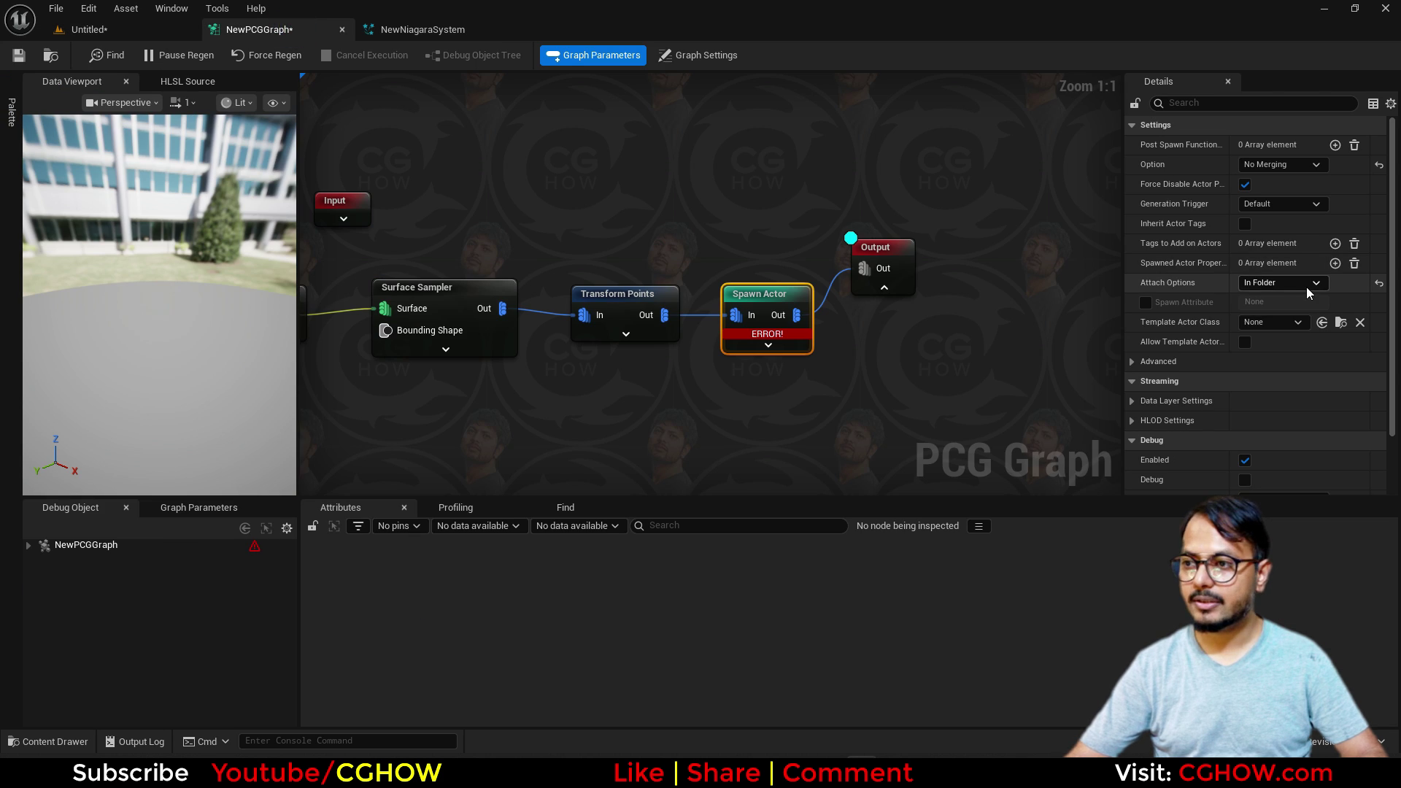
left_click(1323, 323)
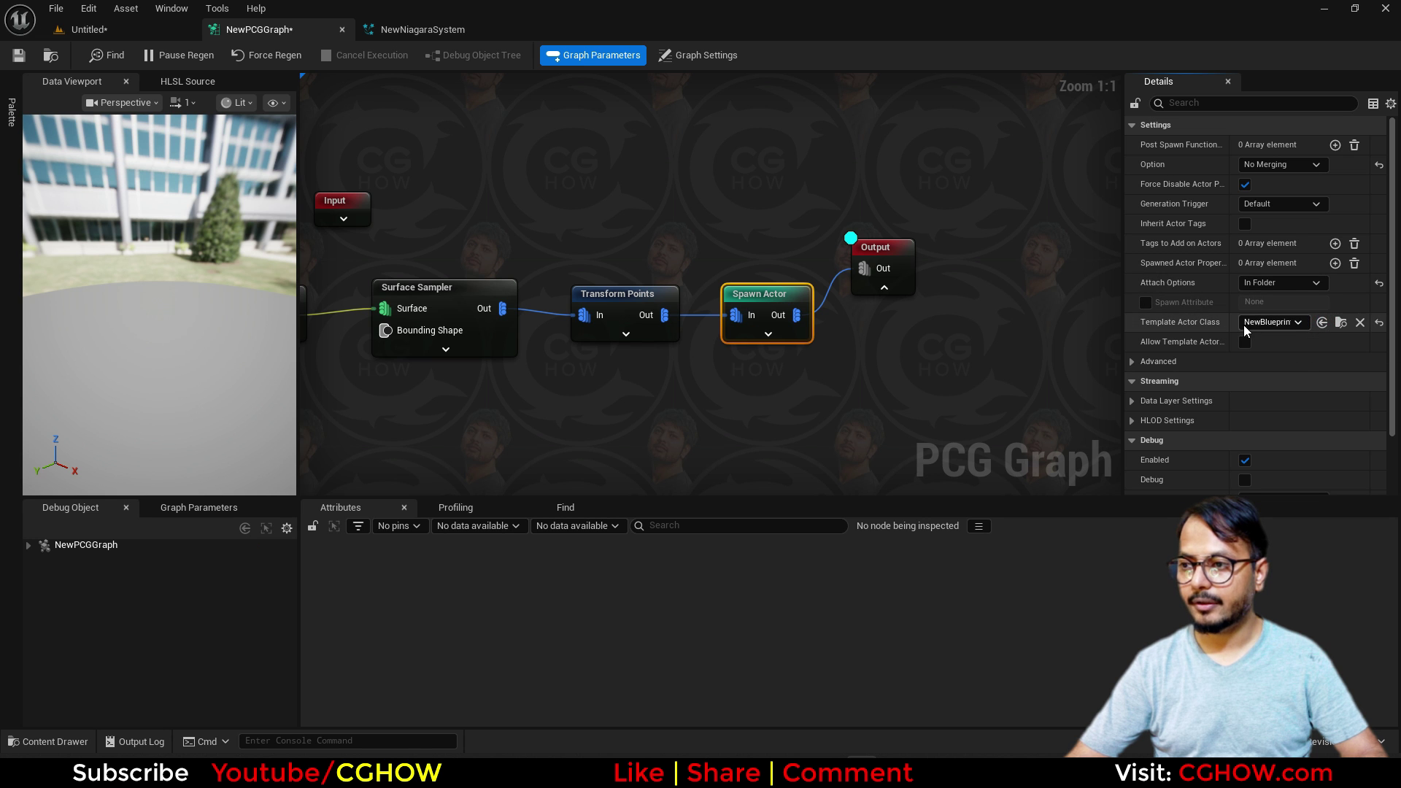
- Return to the Untitled level, enlarge the viewport, and examine how the points and spawned actors are distributed across the landscape
left_click(146, 27)
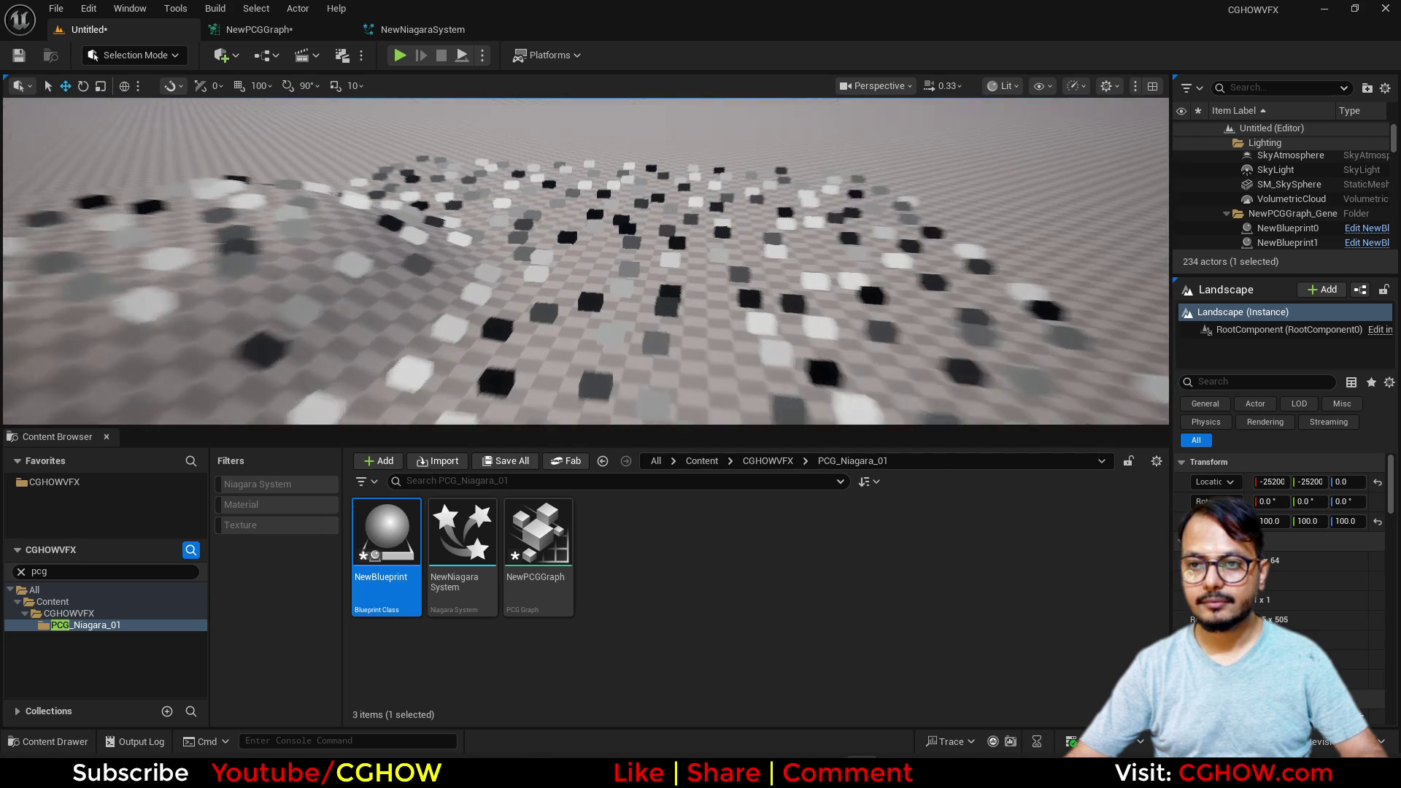
key("w")
left_click_drag(619, 426, 613, 580)
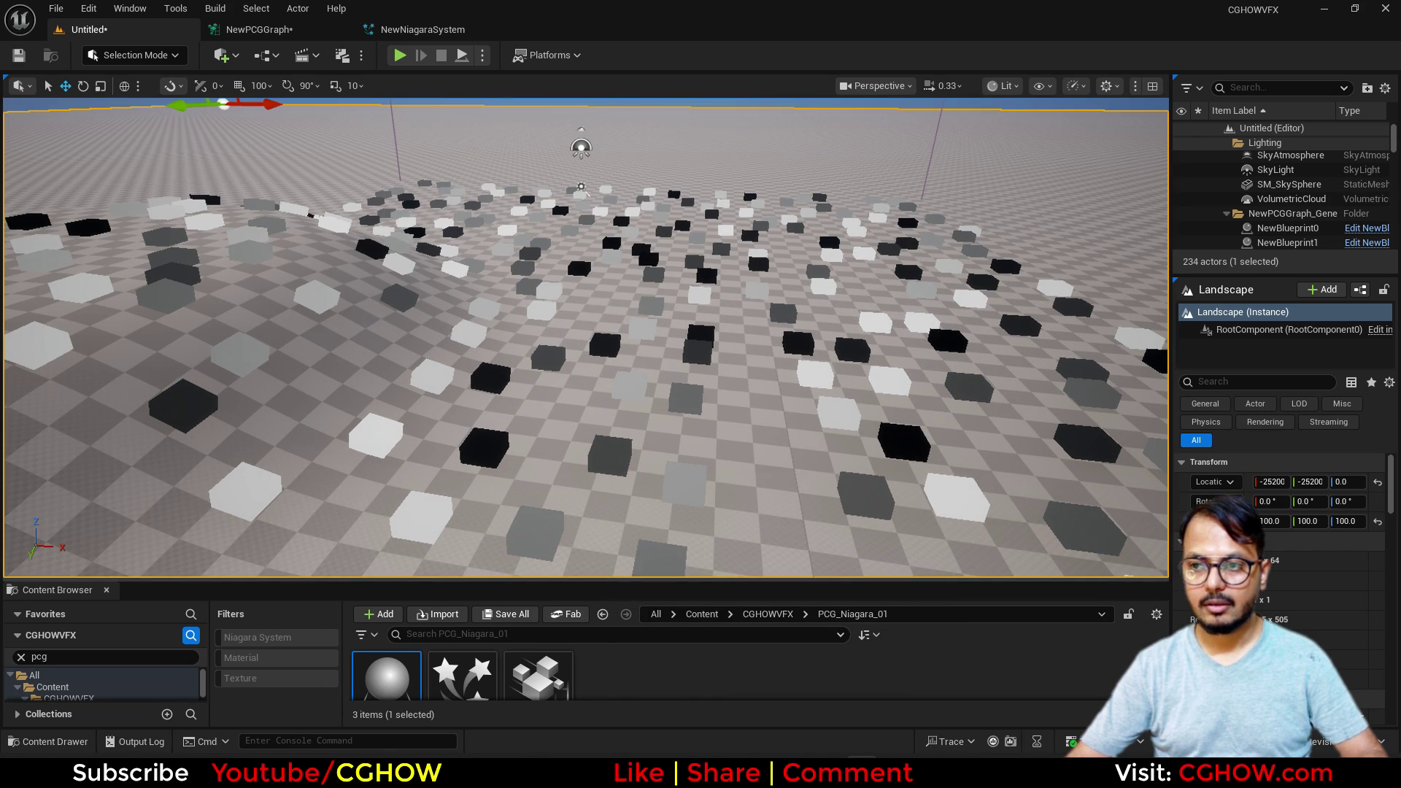
right_click_drag(583, 335, 509, 368)
key("s")
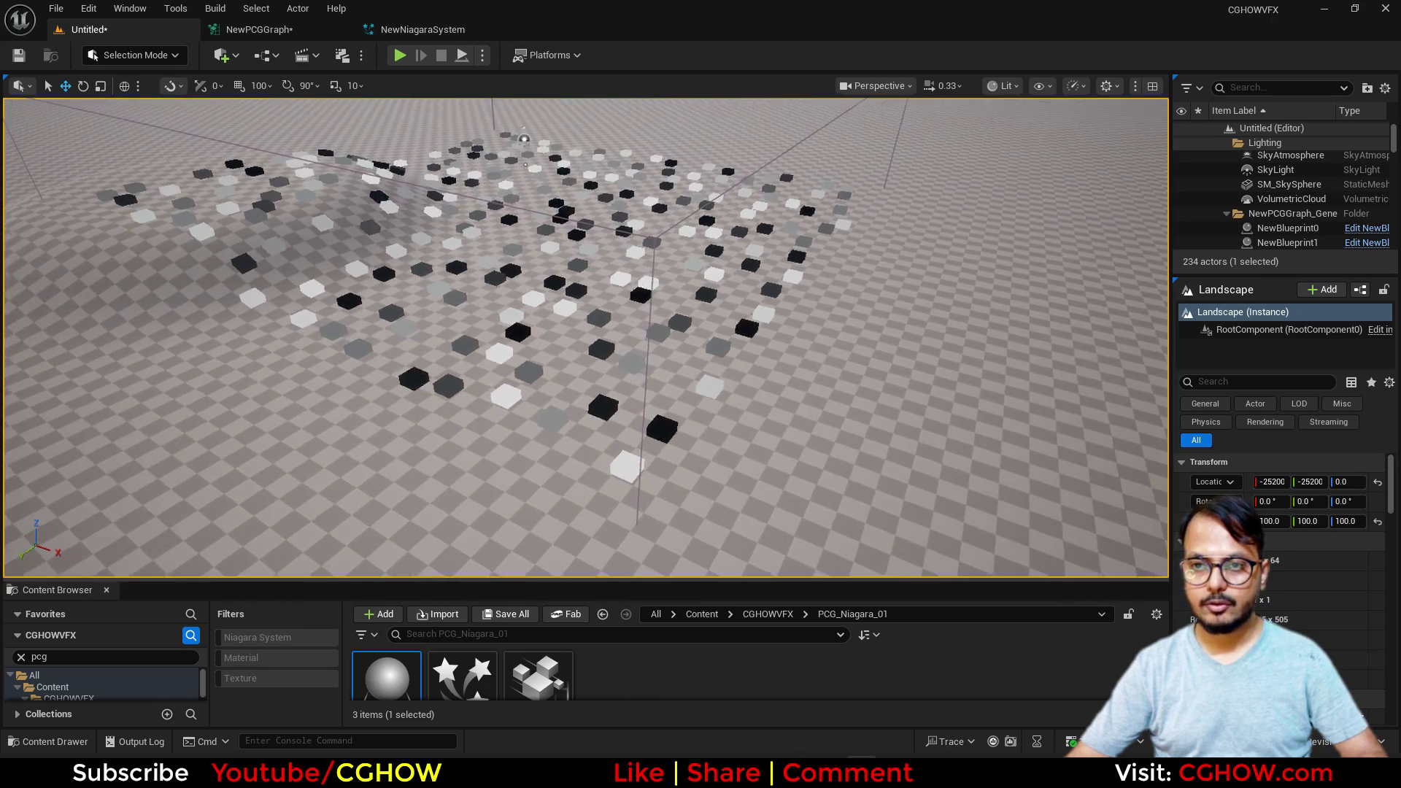
right_click_drag(400, 325, 381, 266)
key("s")
right_click(382, 310)
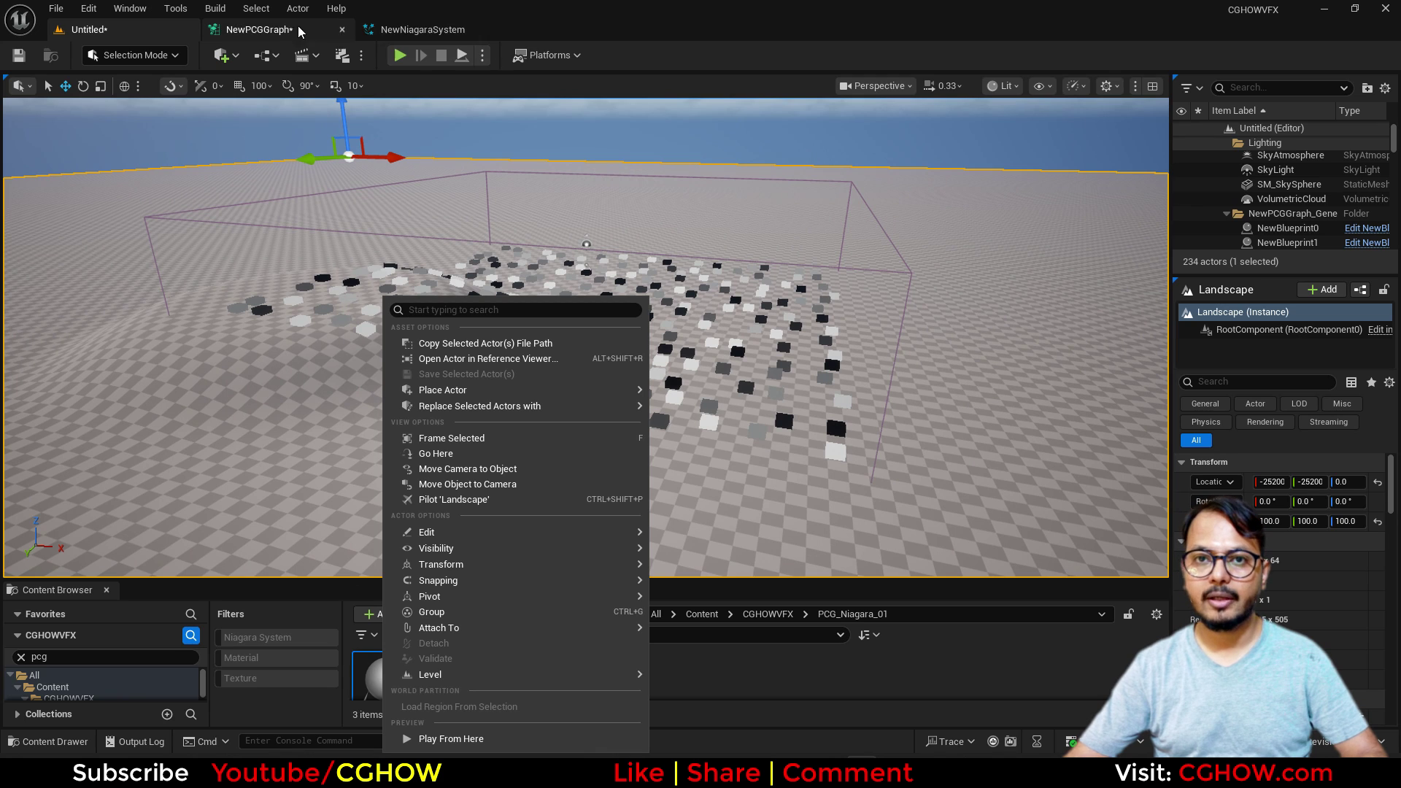
left_click(776, 713)
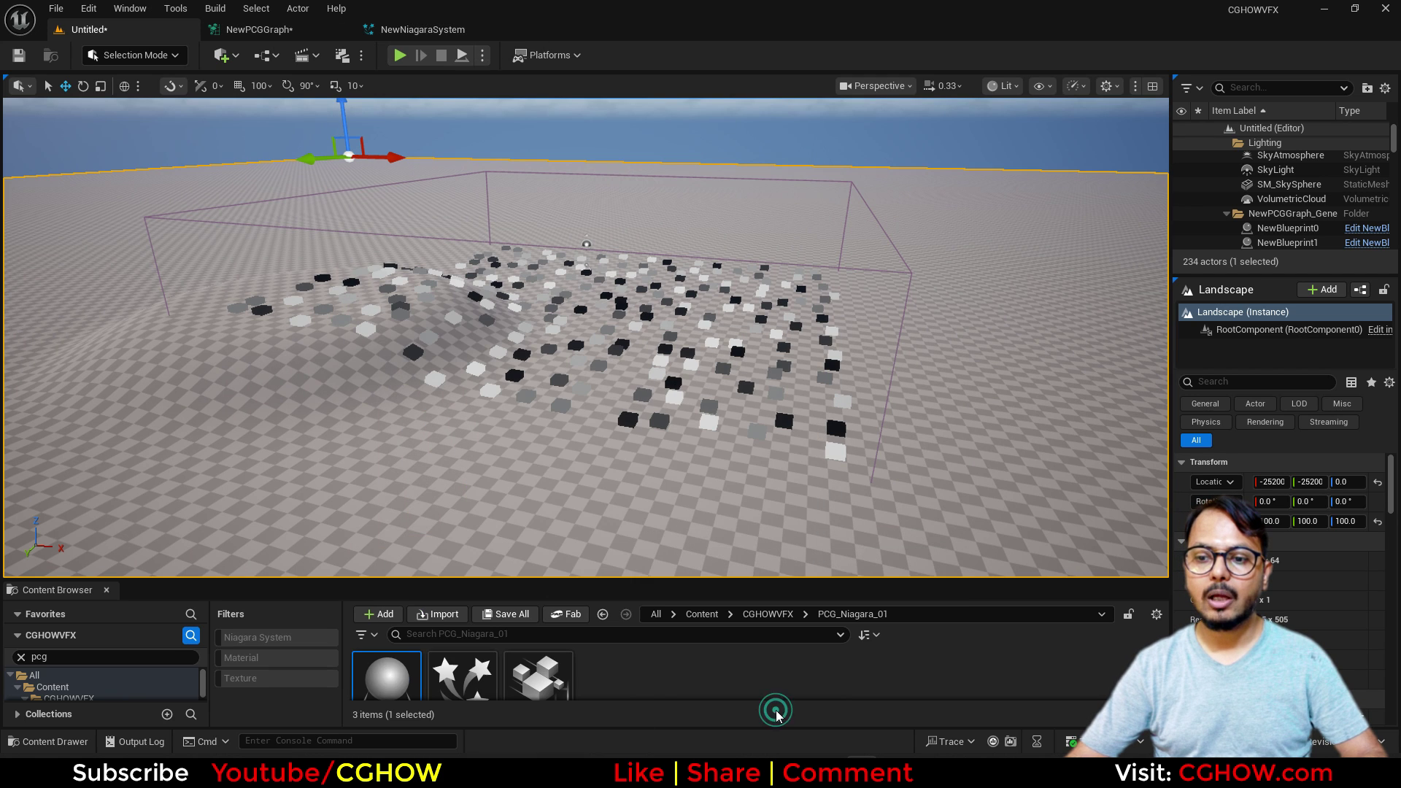
- Open NewBlueprint and add a Niagara Particle System component that uses NewNiagaraSystem, keeping its default name
double_click(409, 678)
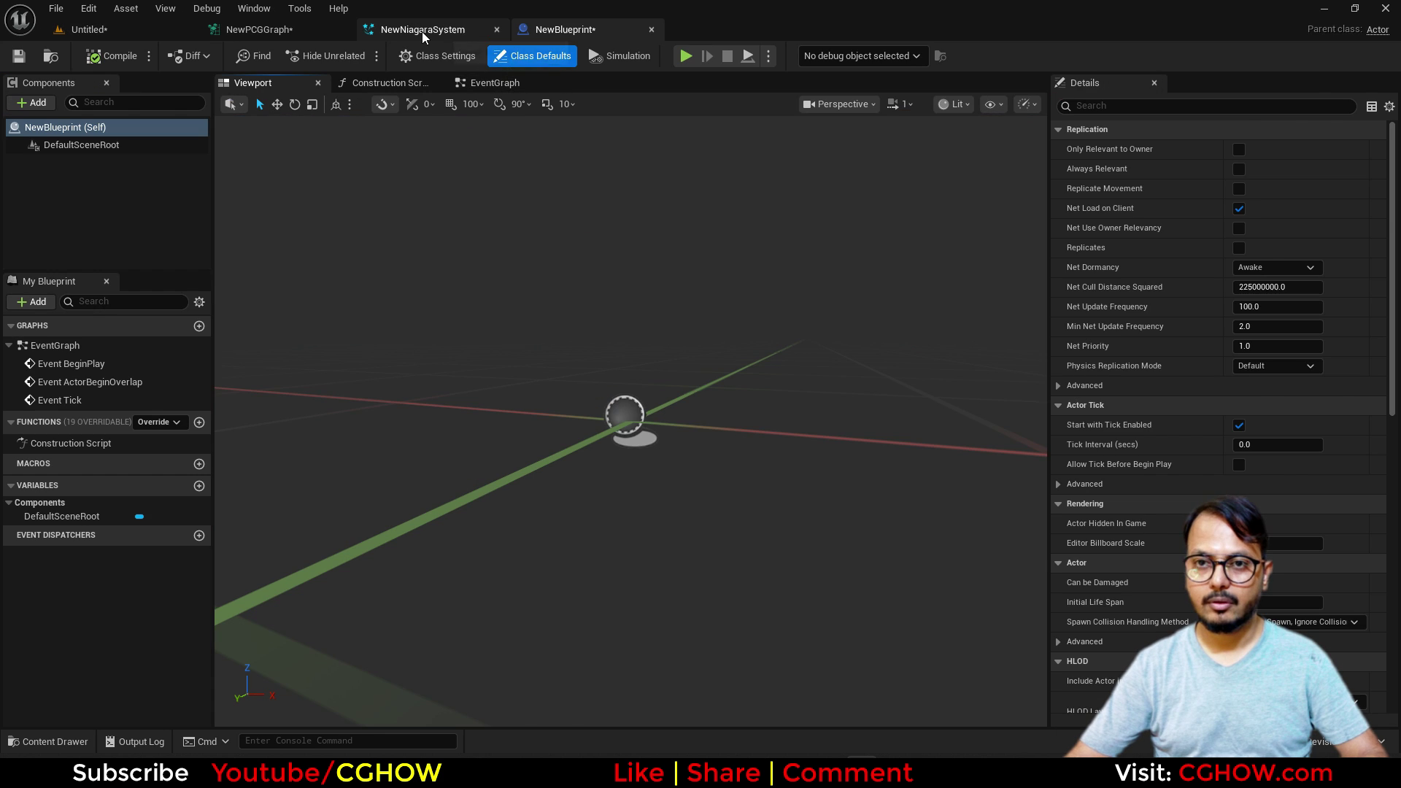
left_click(422, 32)
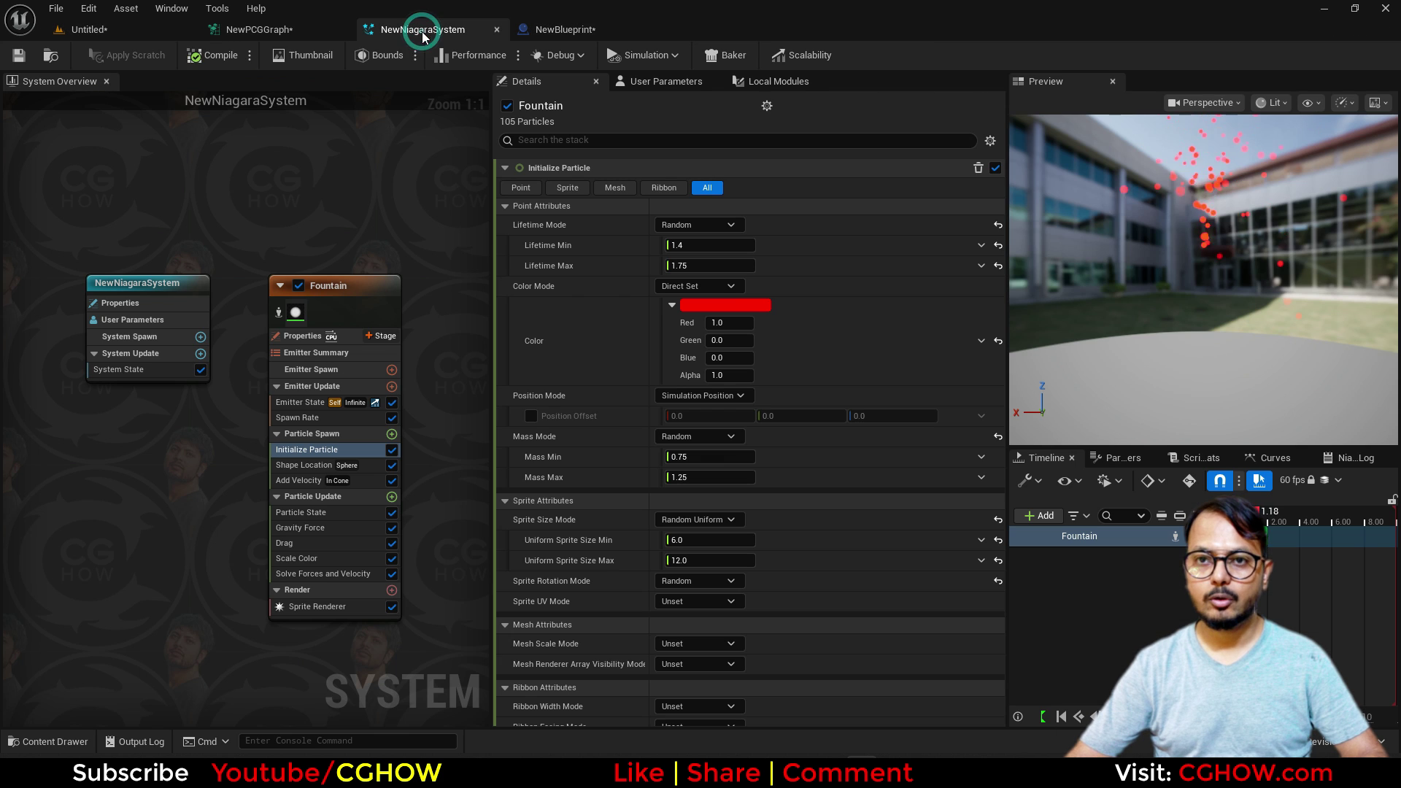
left_click(562, 30)
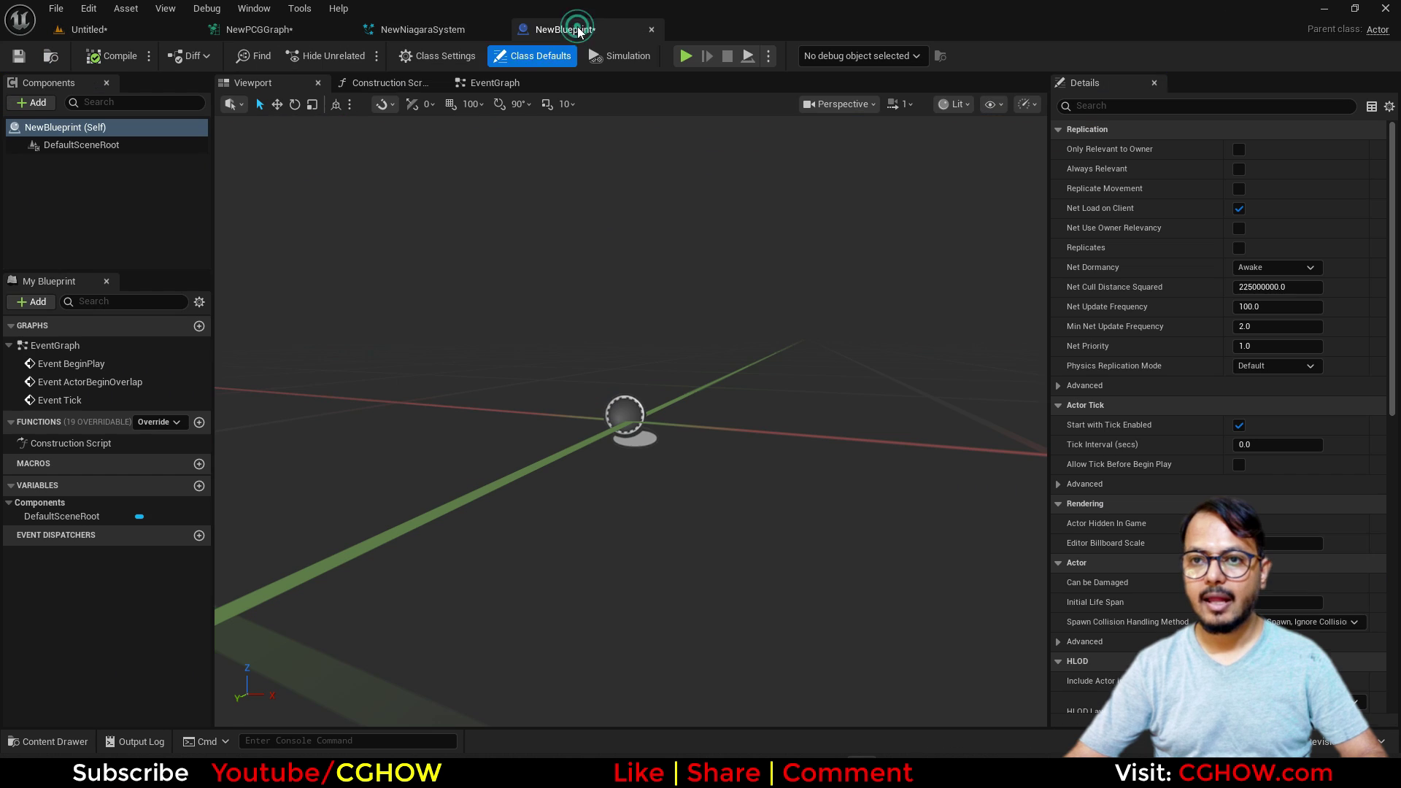
left_click(36, 103)
type("niaga")
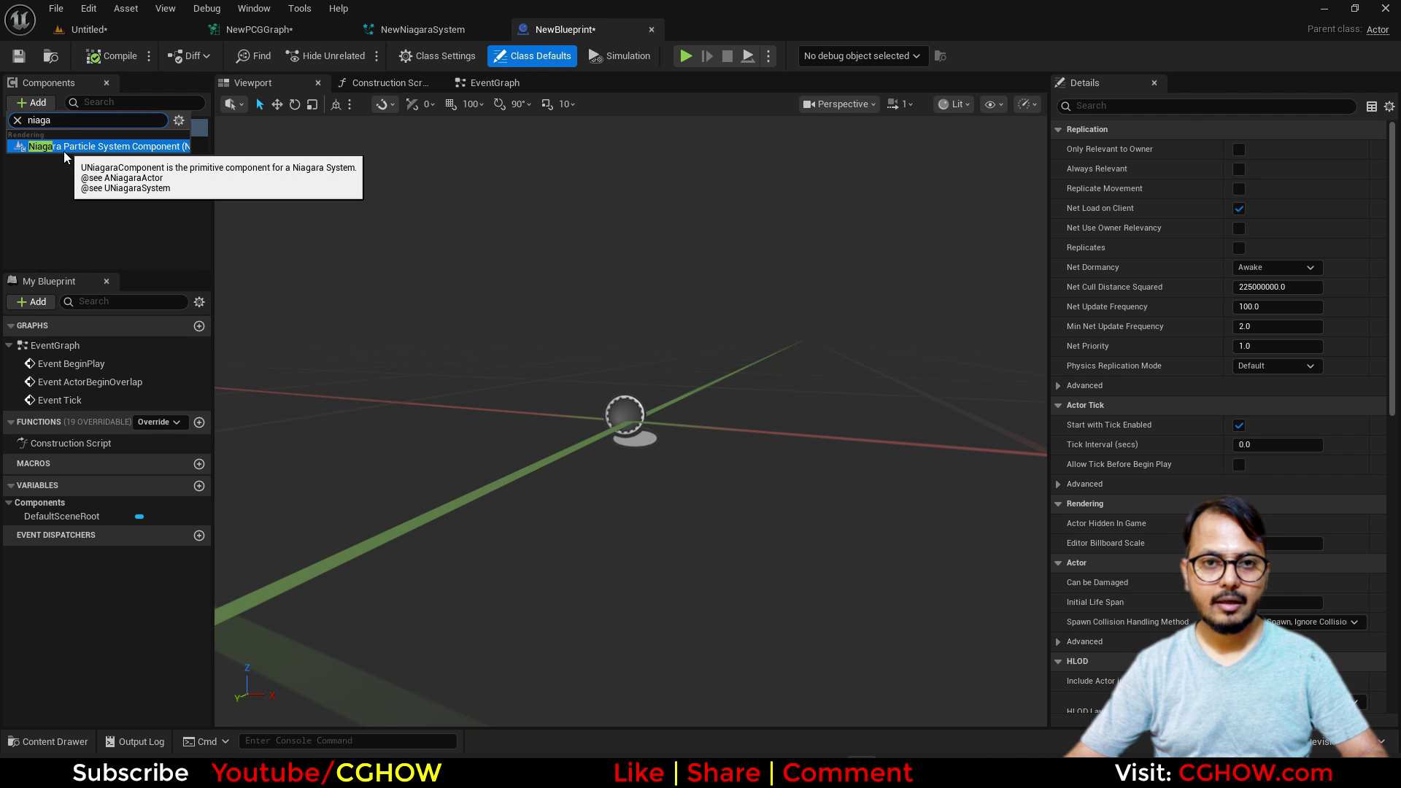
left_click(63, 148)
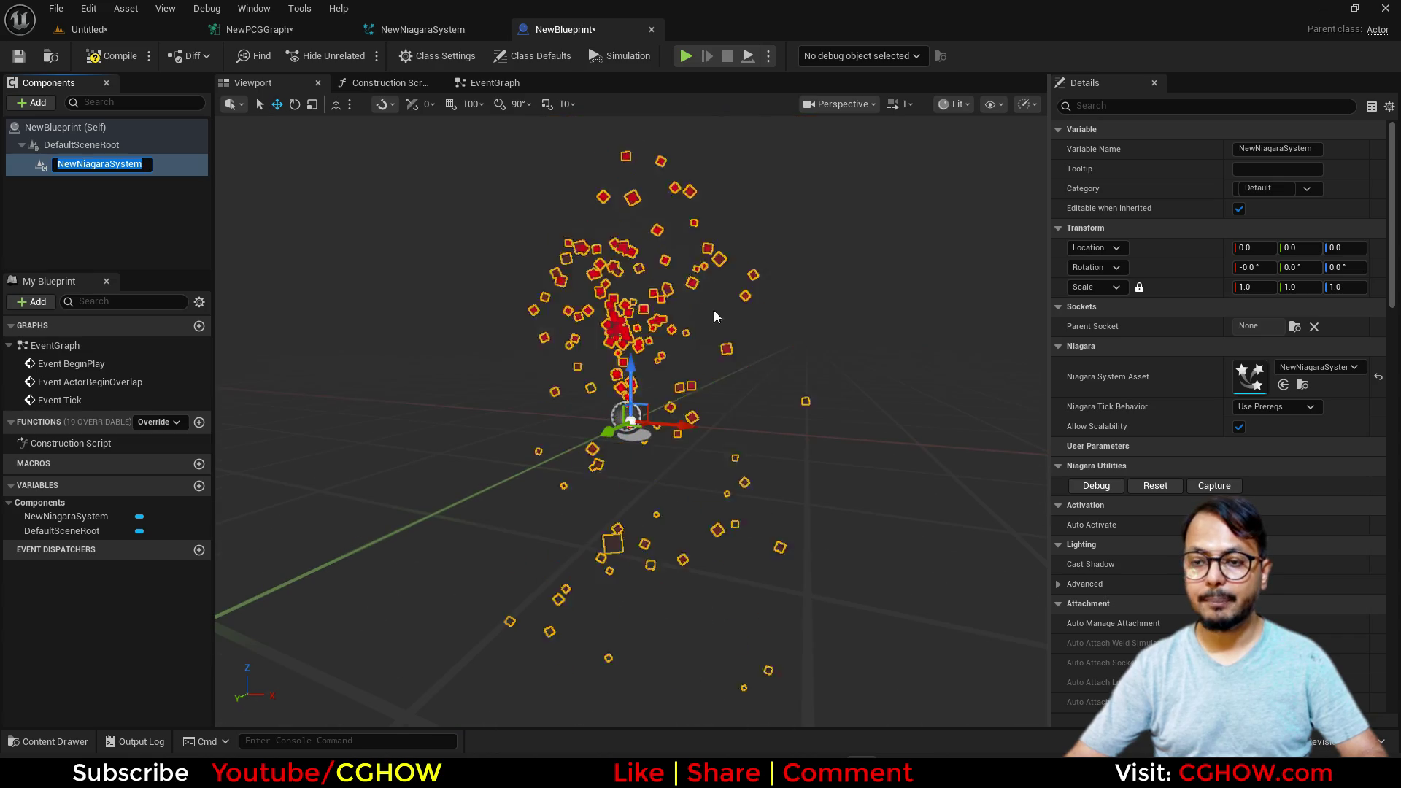
key("Return")
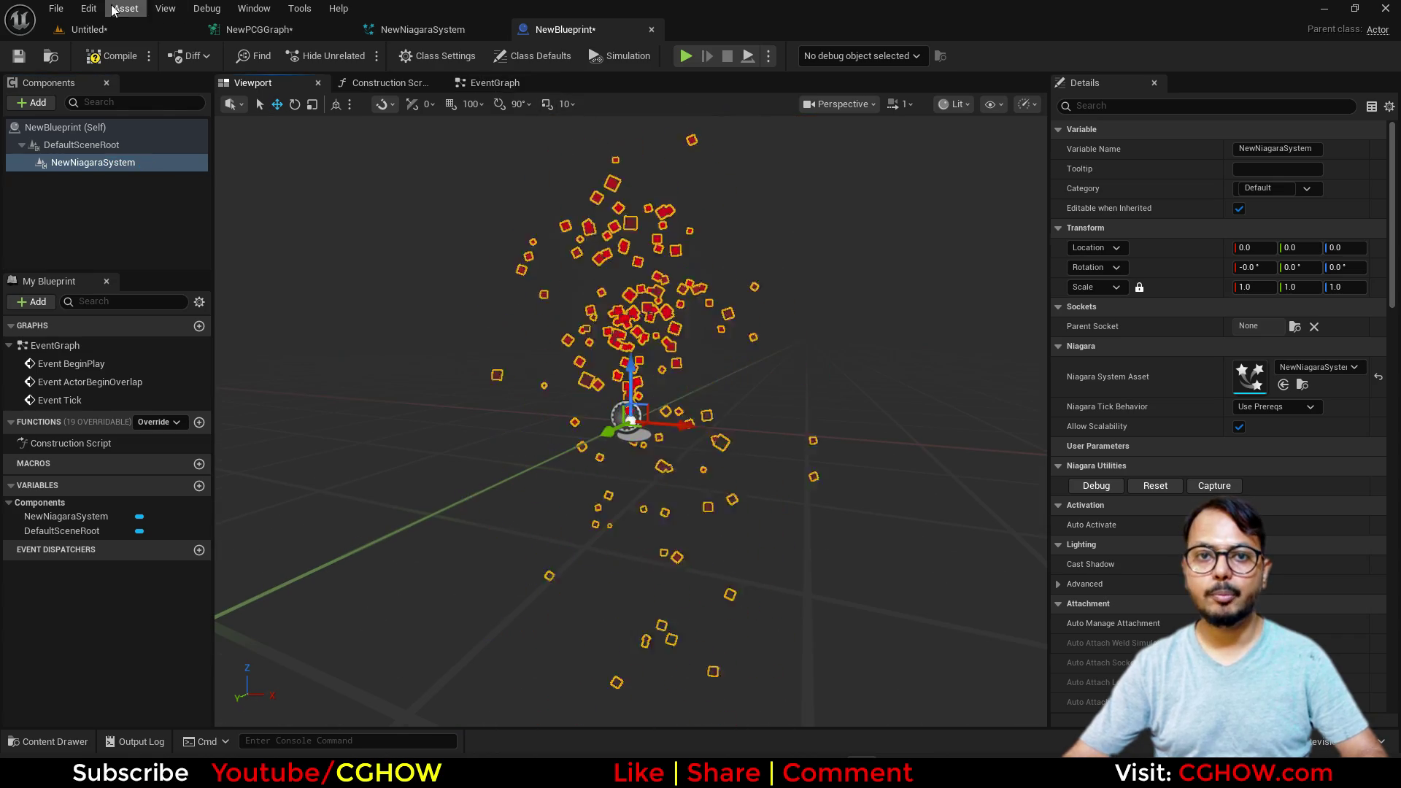
- Check the spawned fountains in the Untitled level and close the NewBlueprint editor
left_click(111, 31)
scroll(697, 396, "up", 6)
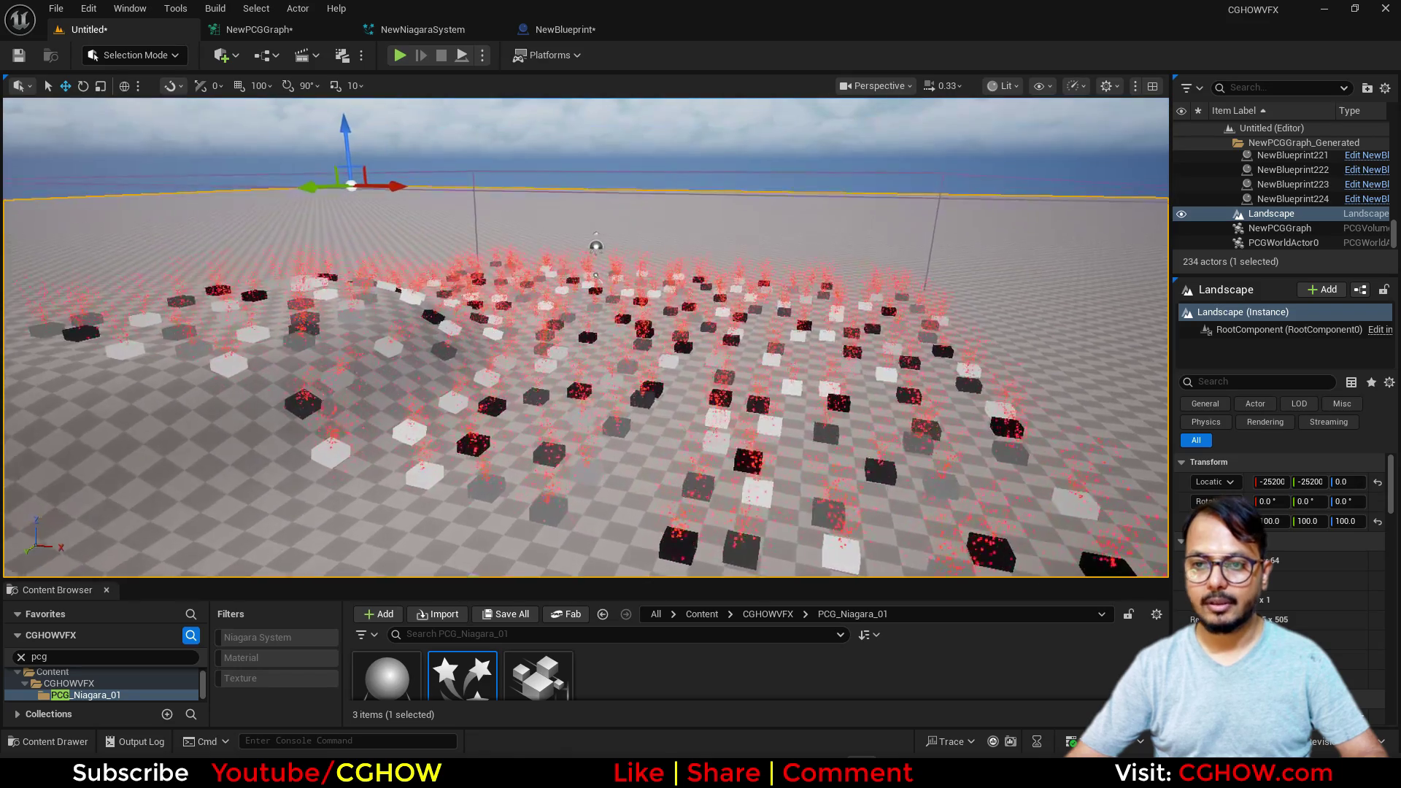
left_click(564, 33)
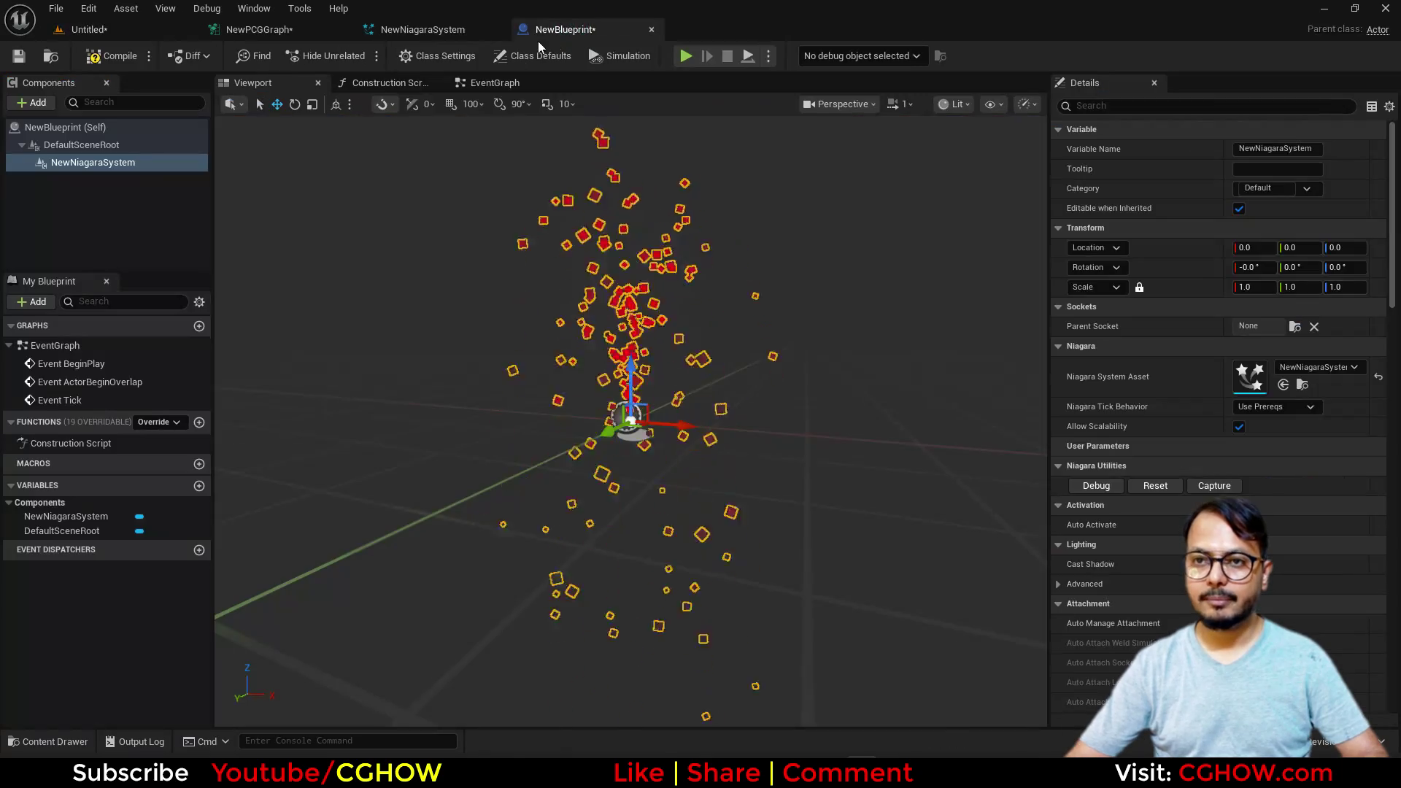
middle_click(562, 31)
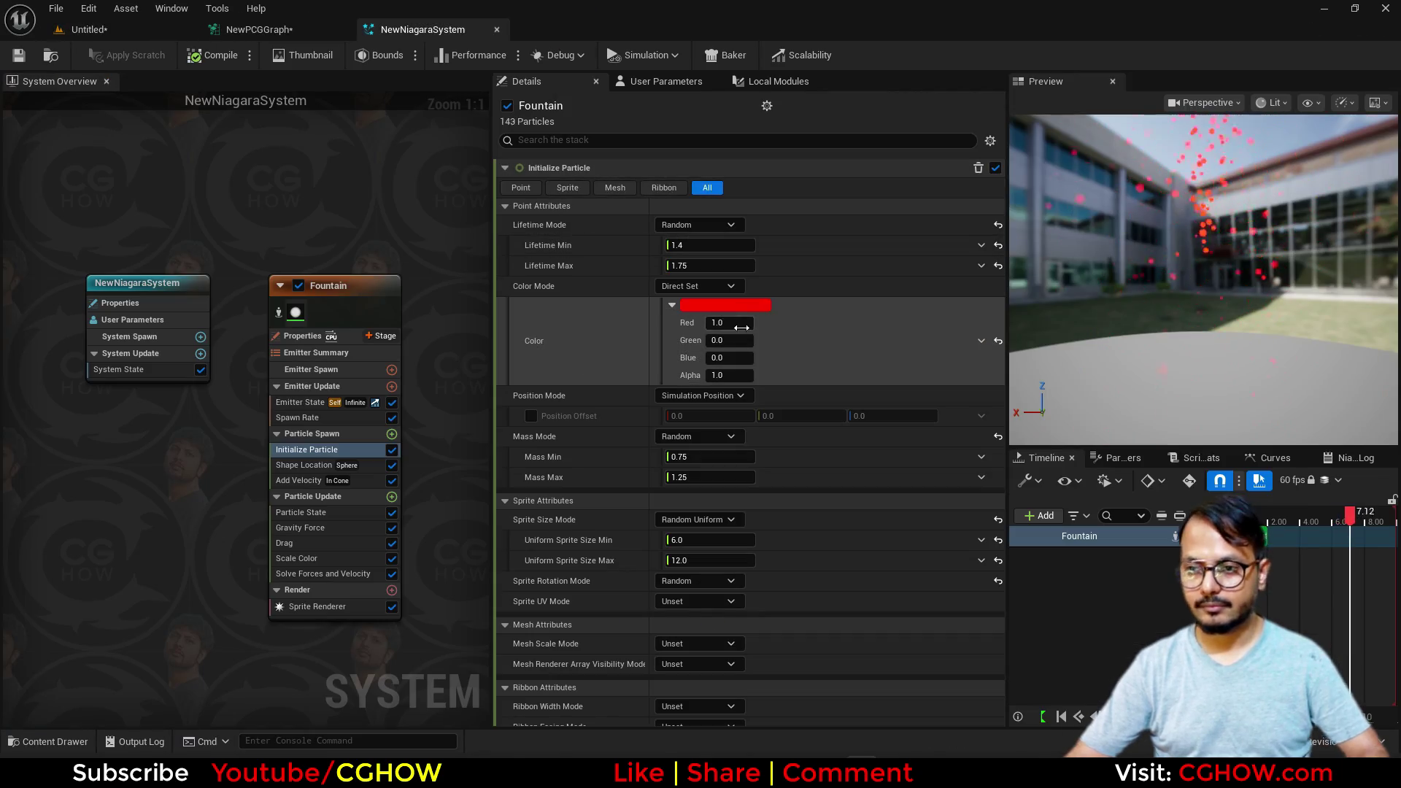
- Set the Initialize Particle color's red value to 50 and delete the Shape Location module from the Fountain emitter
left_click(730, 322)
type("50")
key("Return")
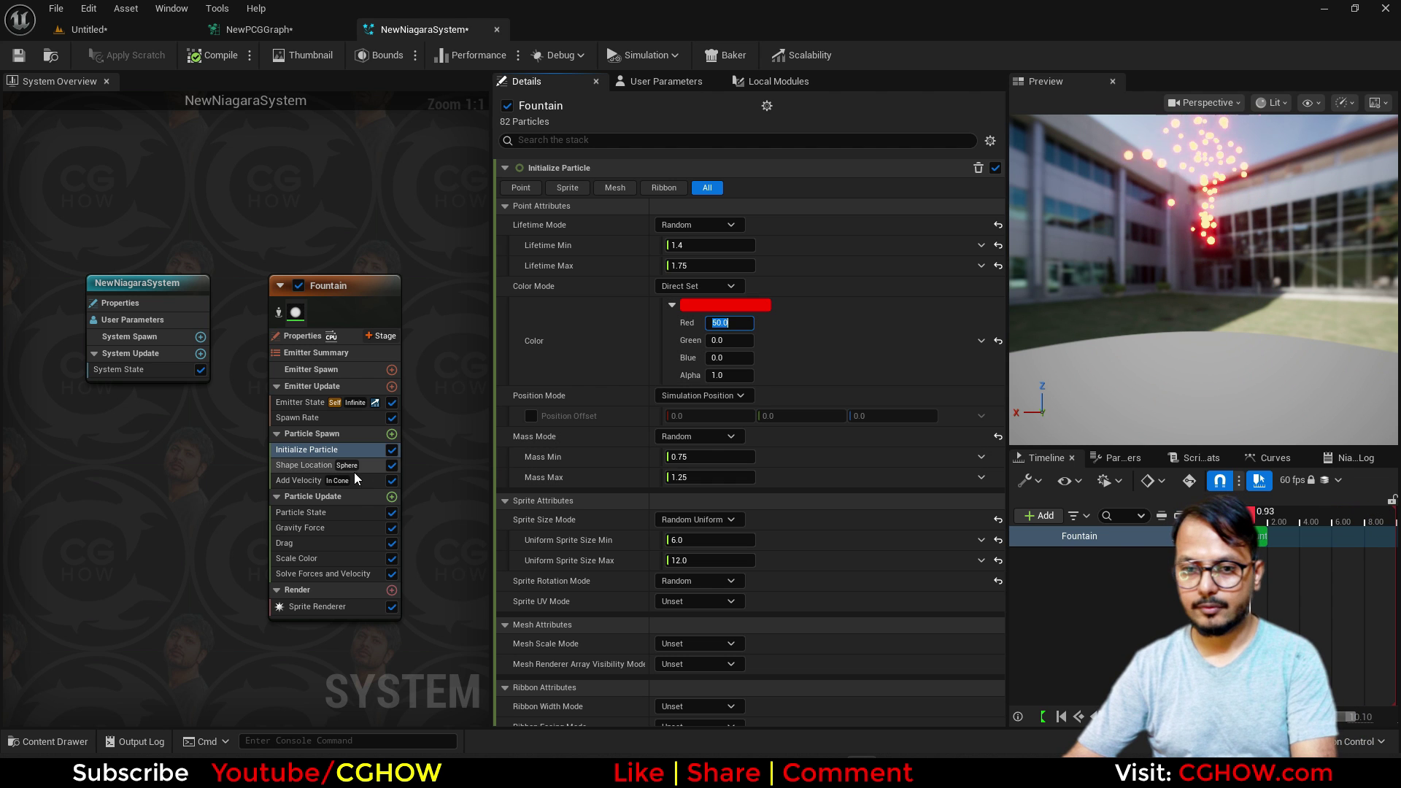
left_click(303, 465)
key("Delete")
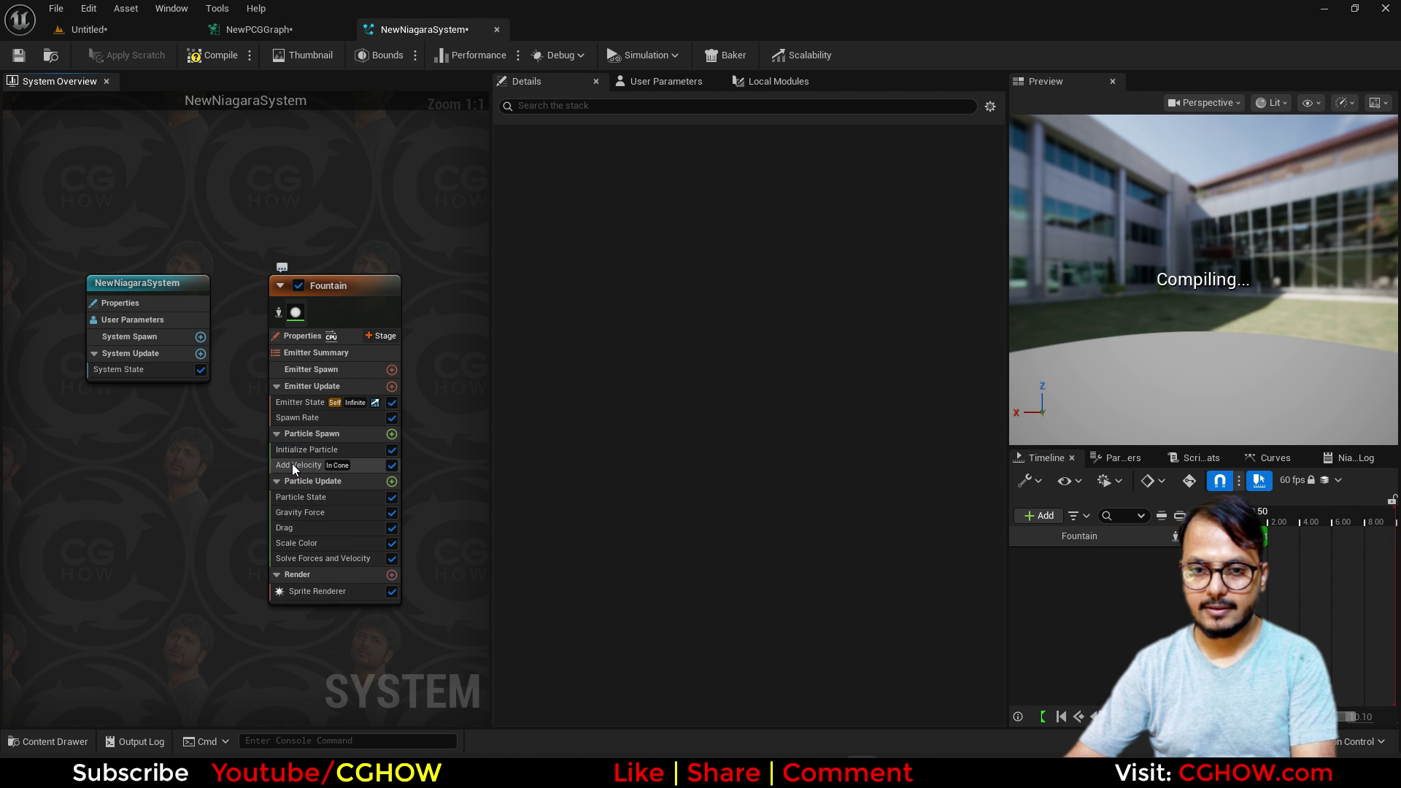
- Switch the Add Velocity module to Linear mode, set its Z velocity to 500, and raise it further
left_click(295, 464)
left_click(693, 187)
left_click(700, 222)
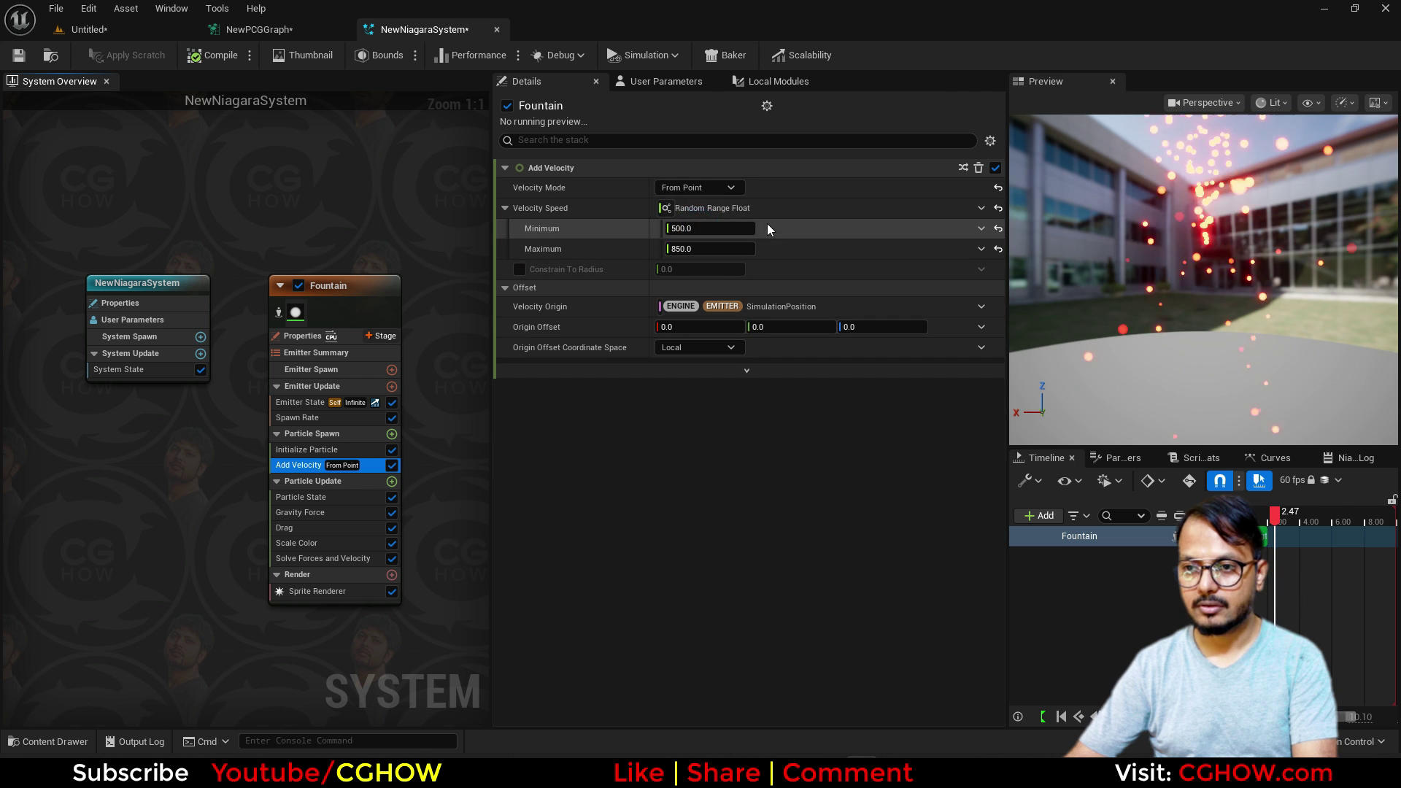
left_click(704, 188)
left_click(688, 208)
left_click(894, 208)
type("5")
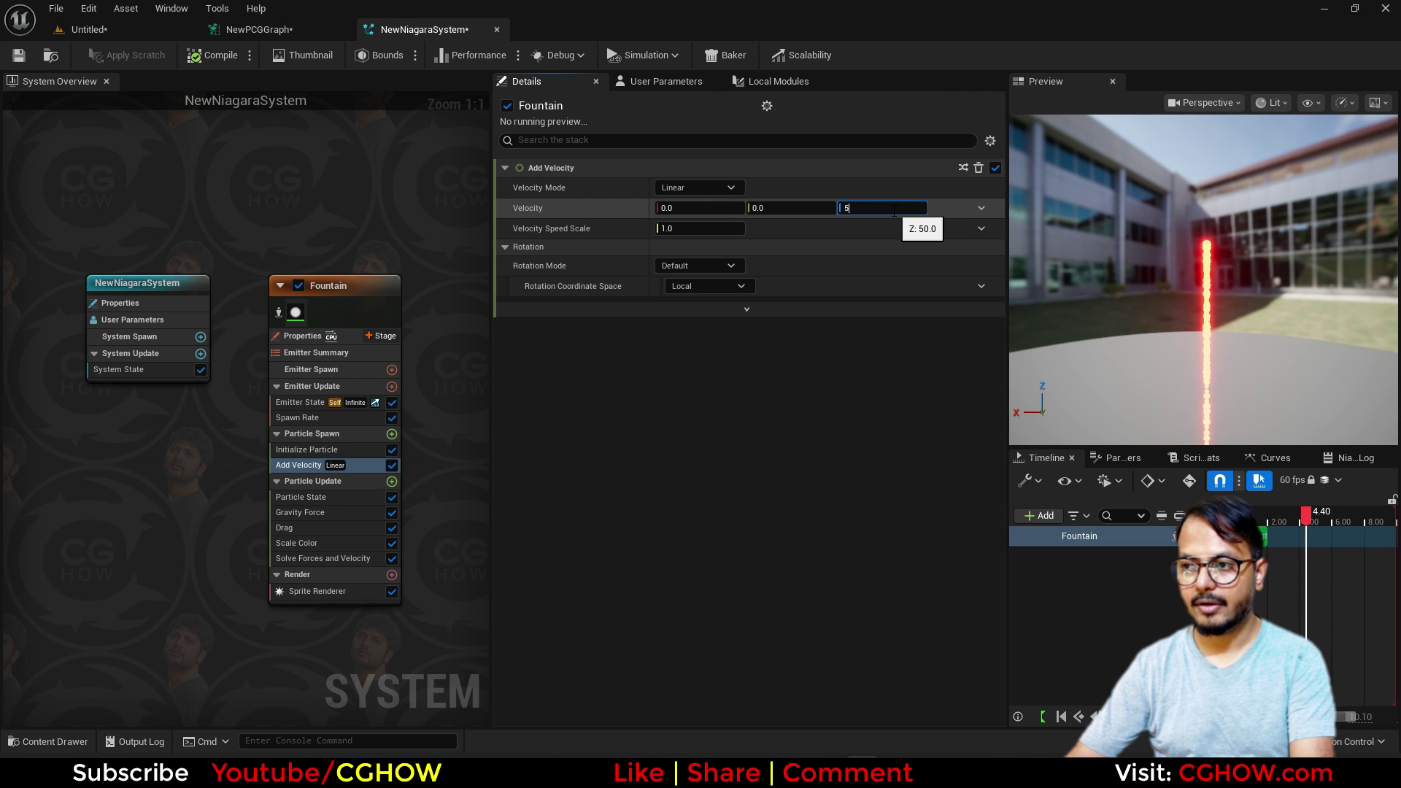
type("00")
key("Return")
type("10")
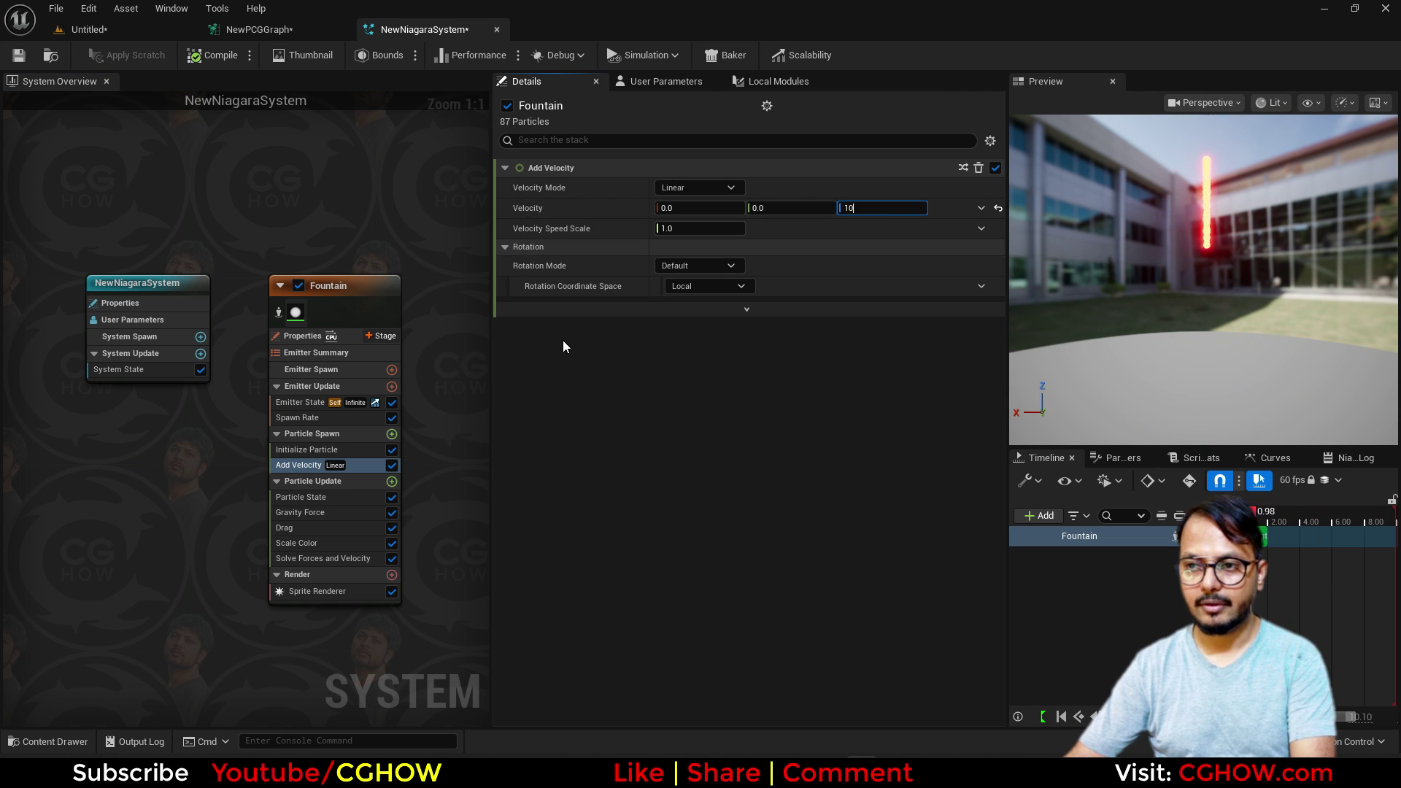
- Delete the Gravity Force module from the Fountain emitter and return to the Untitled level
left_click(306, 512)
key("Delete")
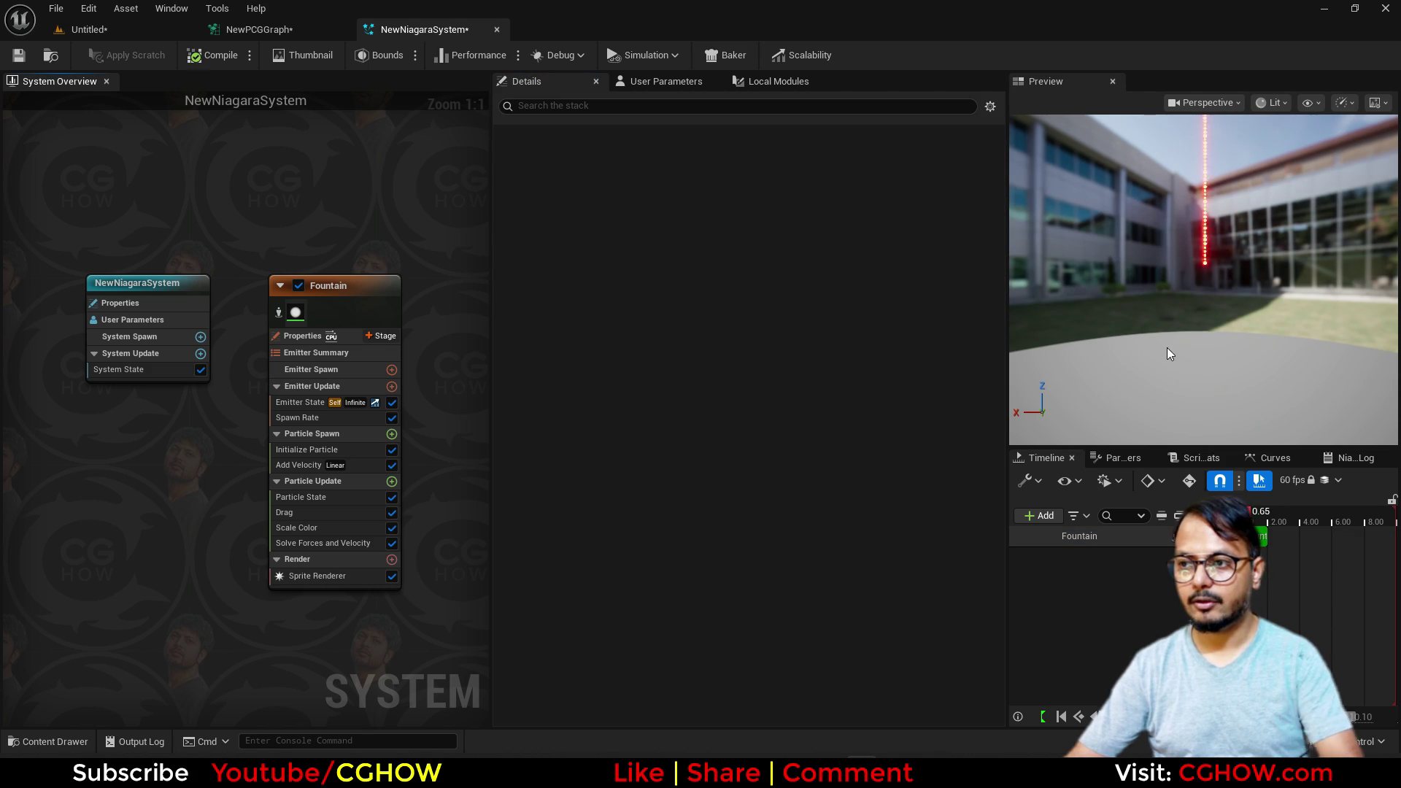
left_click(136, 30)
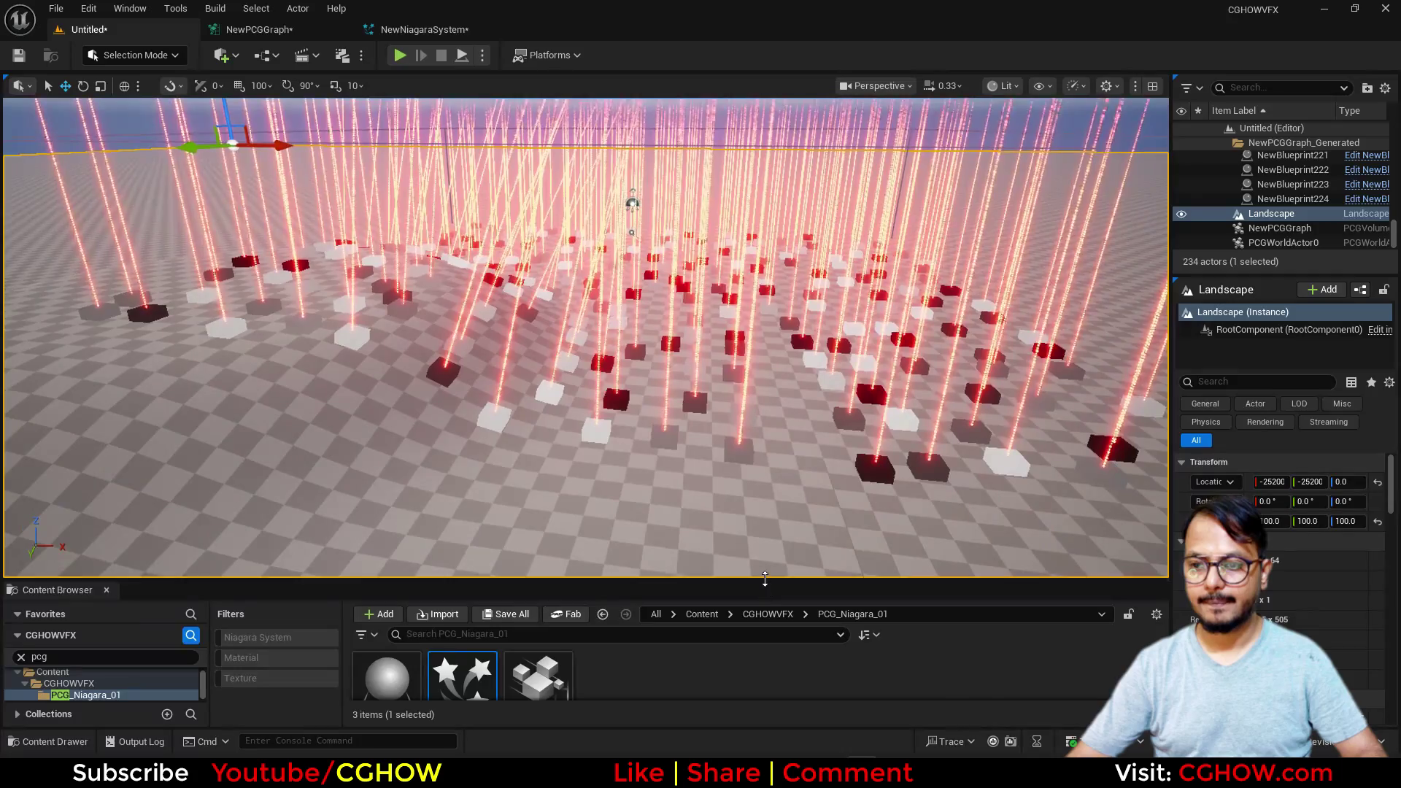
- Sculpt two large hills into the landscape within the PCG volume, using the Sculpt tool in Landscape mode
left_click_drag(765, 579, 770, 724)
right_click_drag(657, 408, 824, 467)
key("s")
key("a")
right_click_drag(575, 332, 556, 329)
left_click(120, 57)
left_click(183, 101)
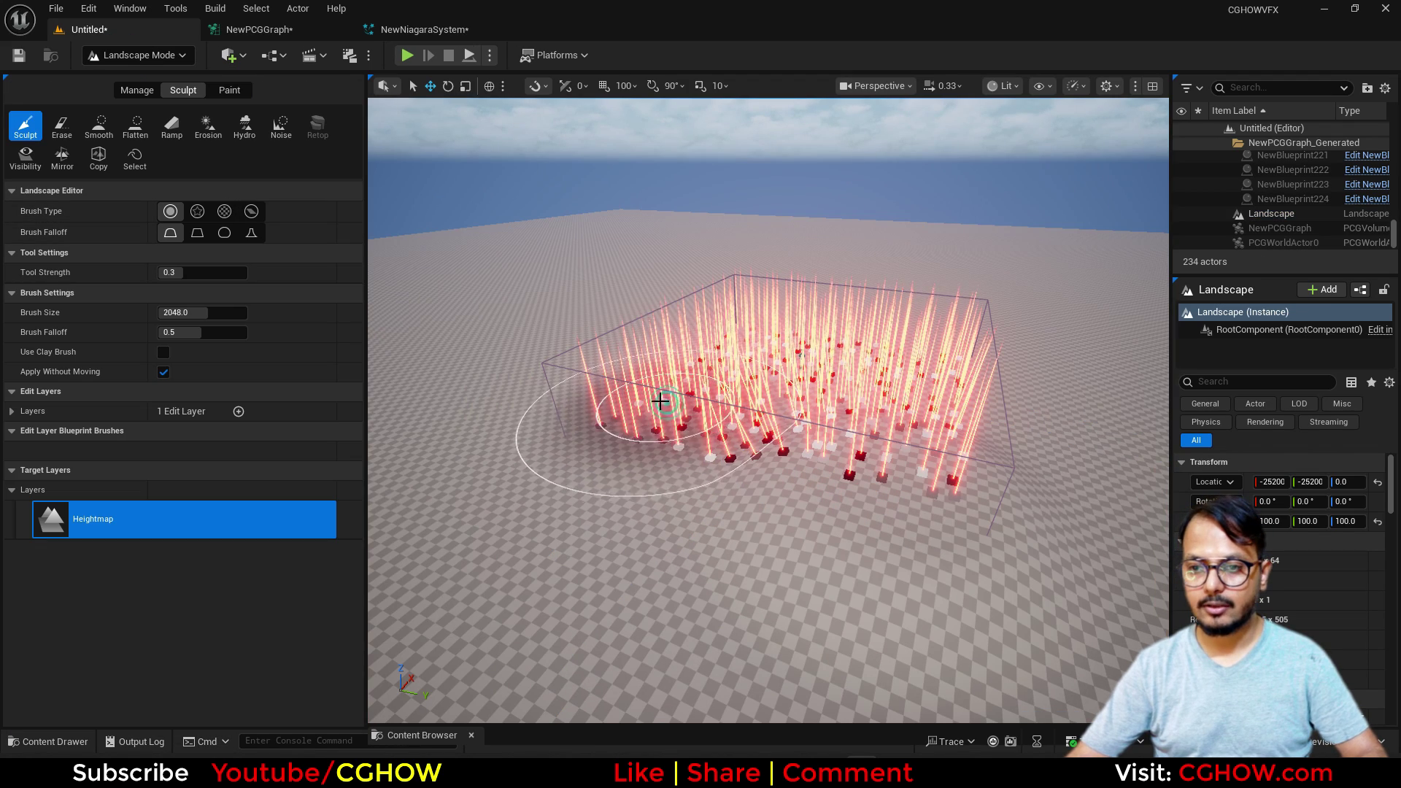
left_click_drag(618, 416, 617, 363)
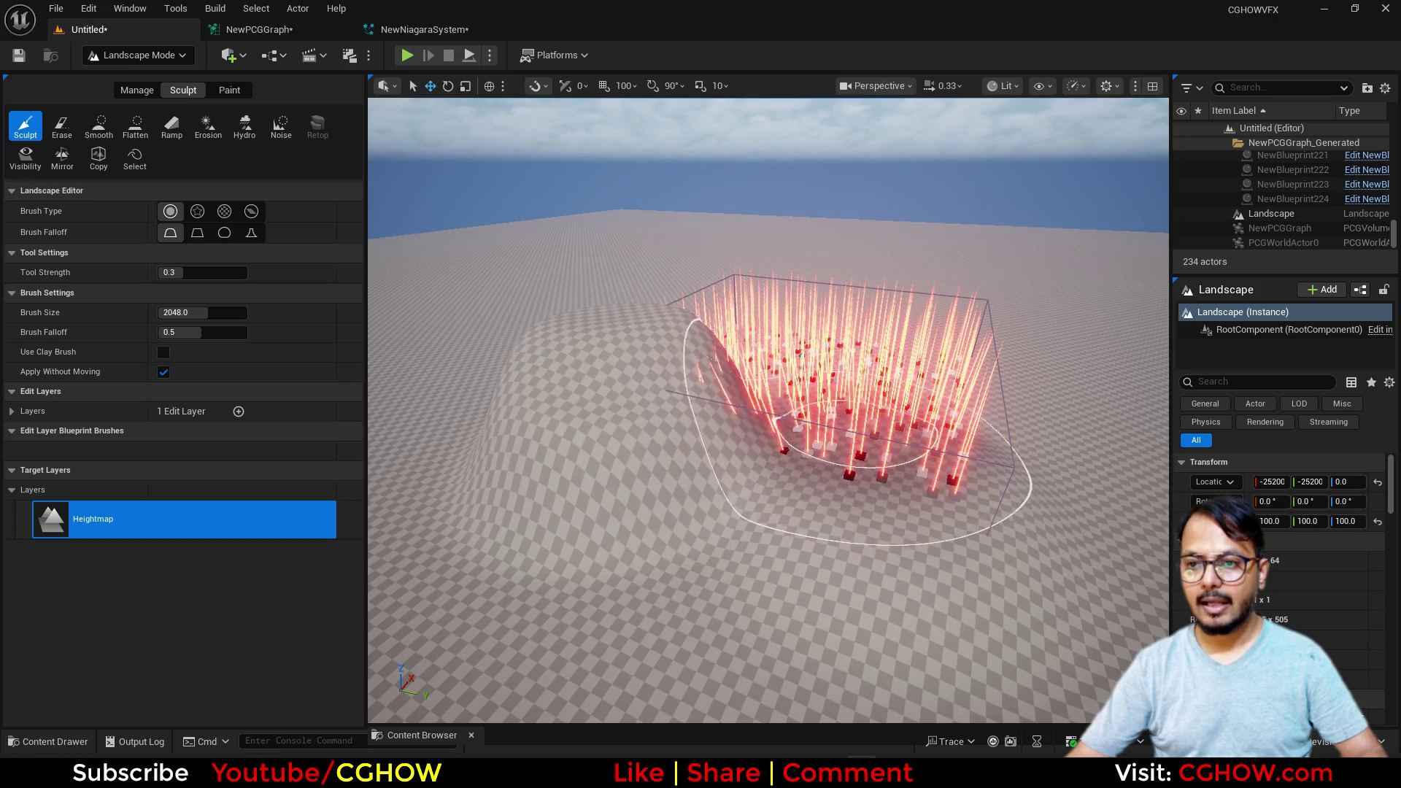
mouse_move(897, 452)
right_mouse_down()
mouse_move(849, 431)
mouse_move(795, 445)
right_mouse_up()
mouse_move(617, 368)
right_mouse_down()
mouse_move(604, 388)
mouse_move(649, 387)
mouse_move(710, 341)
right_mouse_up()
mouse_move(819, 410)
left_mouse_down()
mouse_move(844, 379)
mouse_move(805, 352)
mouse_move(813, 308)
left_mouse_up()
right_click_drag(719, 308, 647, 250)
- Return to Selection mode, select the NewPCGGraph volume, and inspect the particle beams over the sculpted hills from several angles
left_click(117, 53)
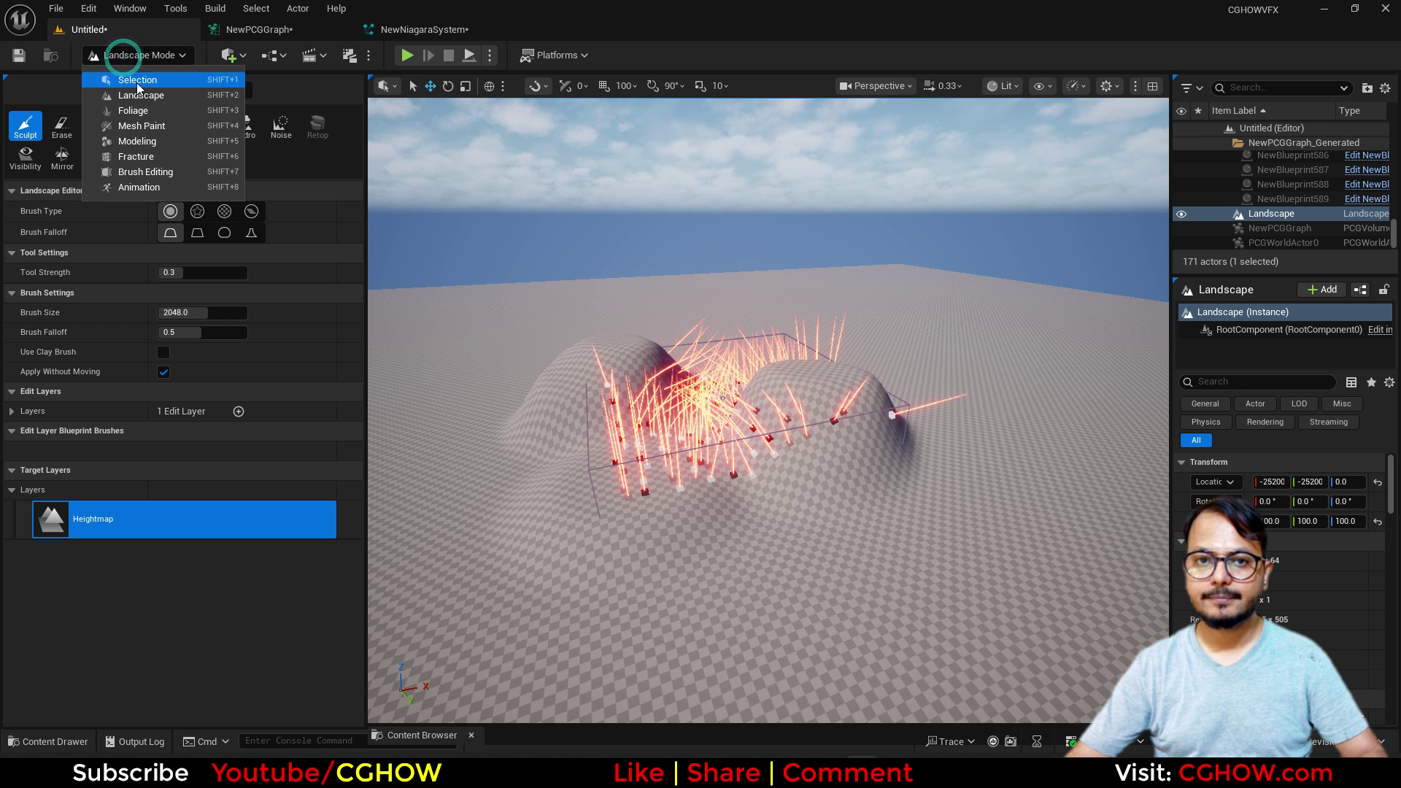
left_click(135, 75)
left_click(786, 400)
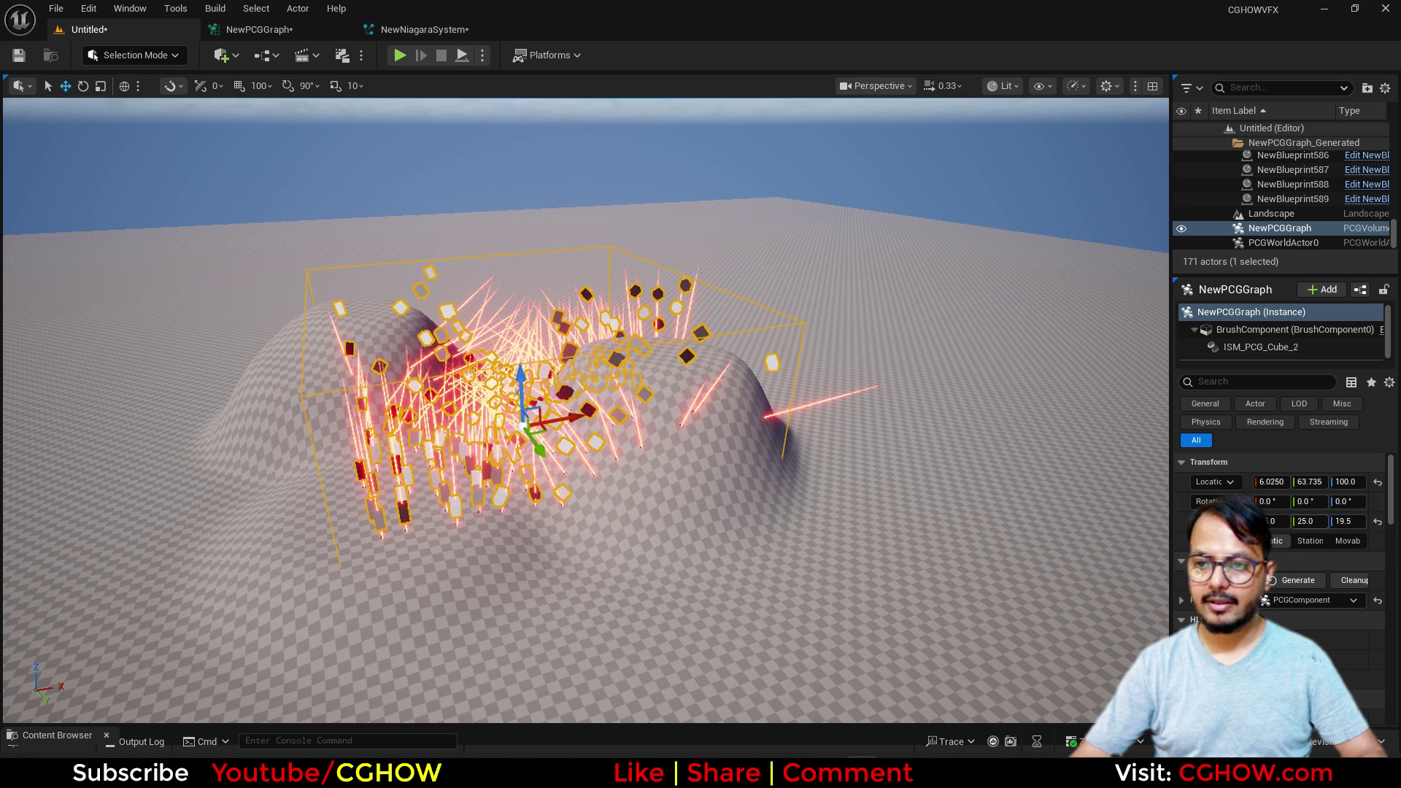
right_click_drag(716, 384, 948, 361)
right_click_drag(642, 390, 680, 452)
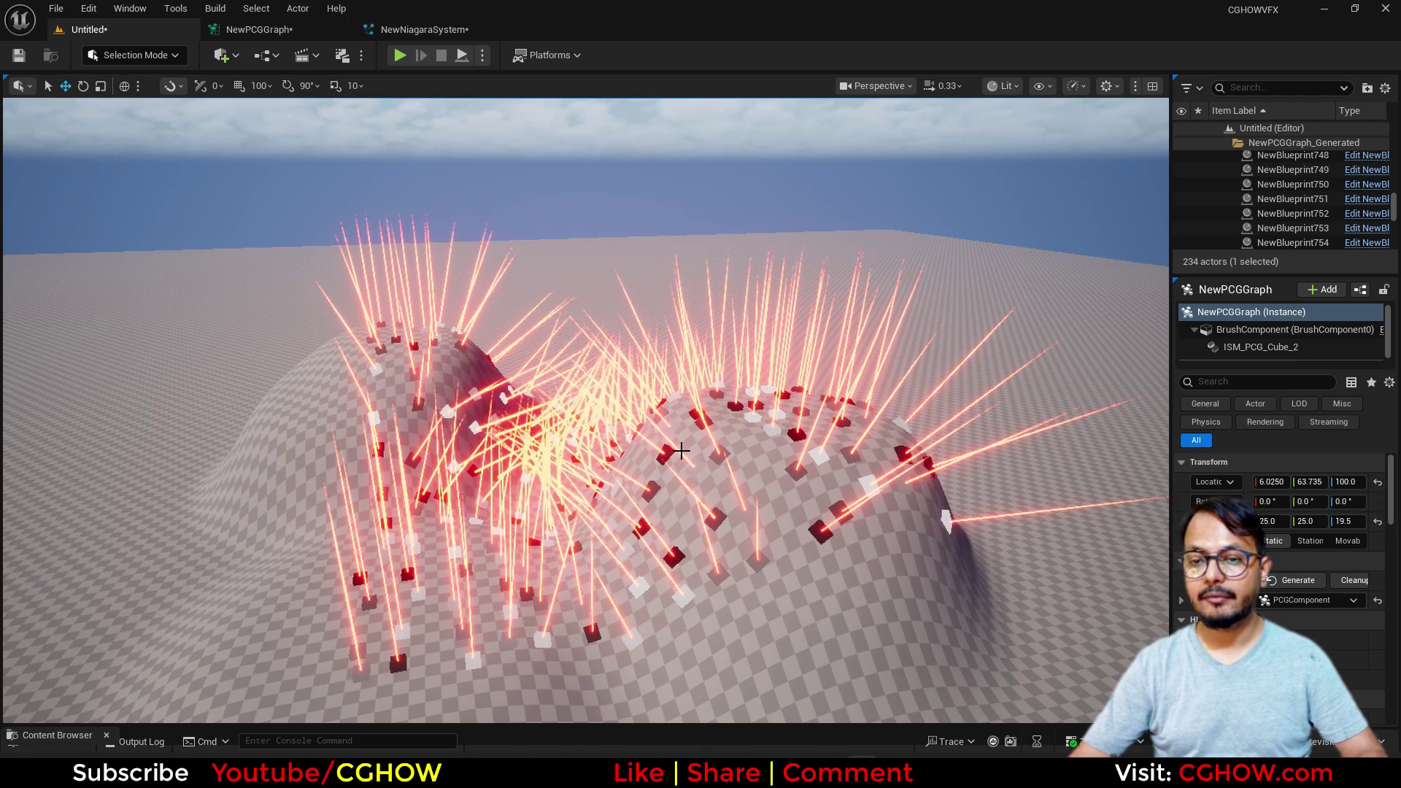
right_click_drag(672, 461, 648, 451)
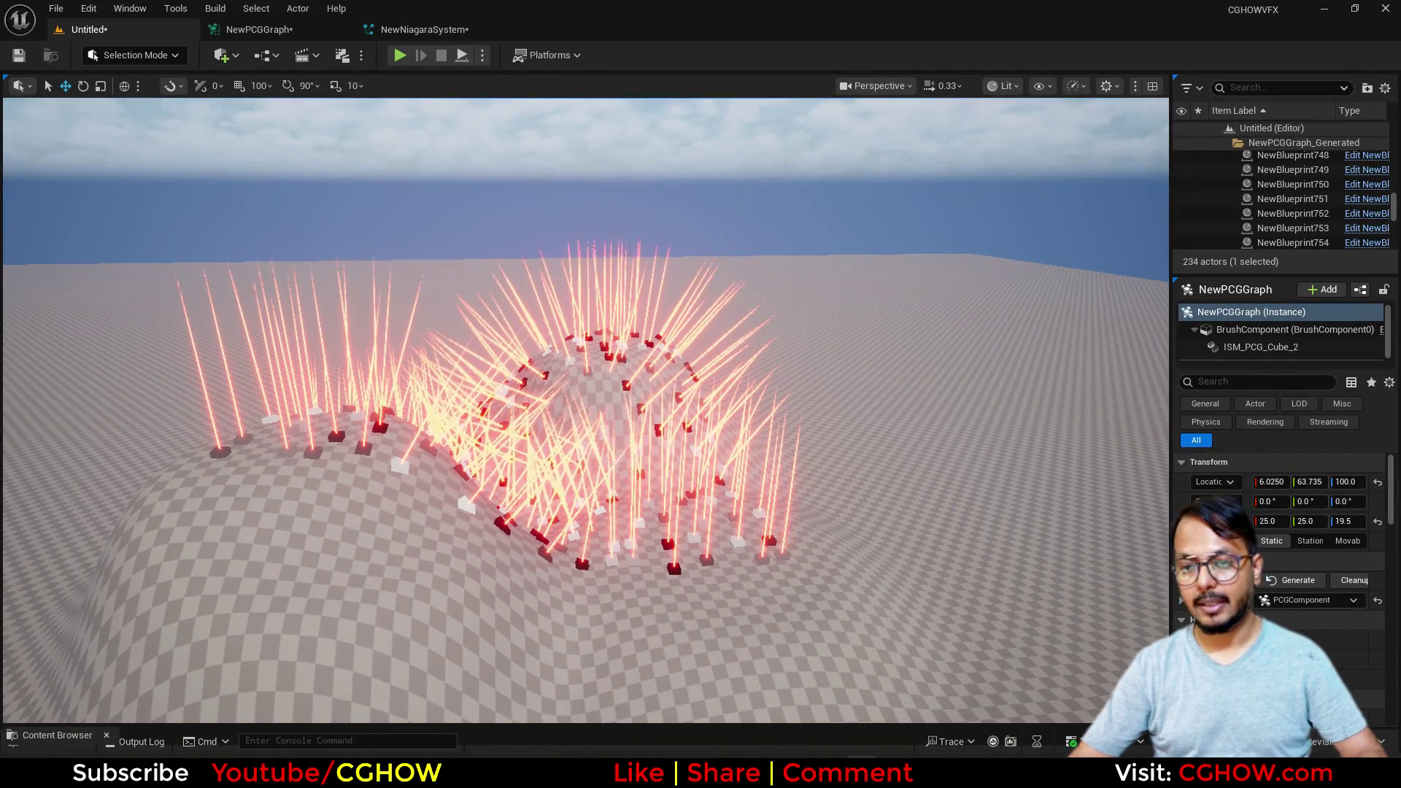